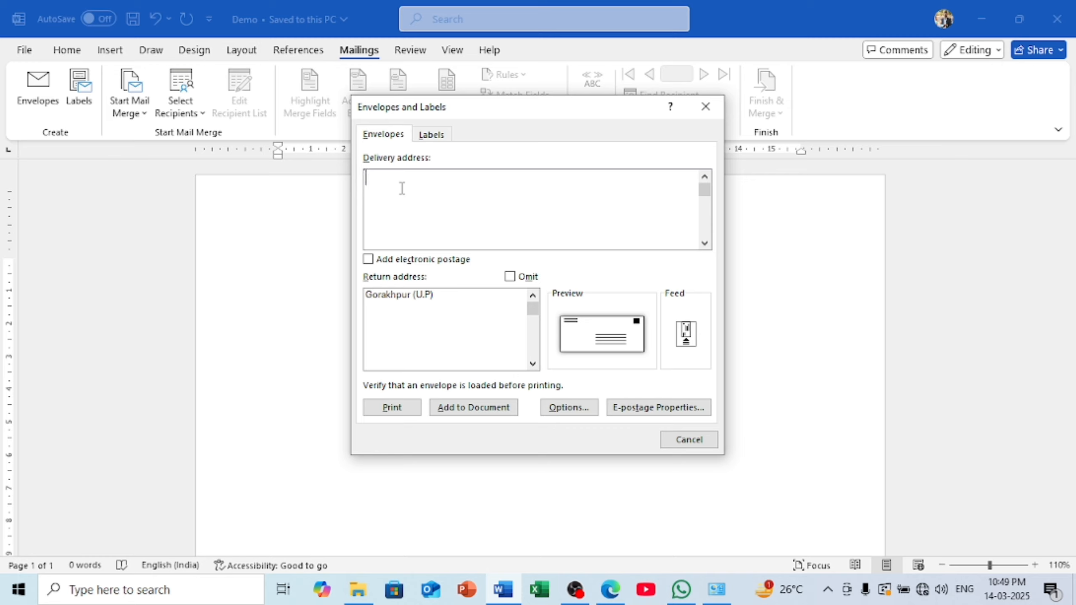
Type the first delivery address line with the village and post office names
type("Vi")
left_click(365, 211)
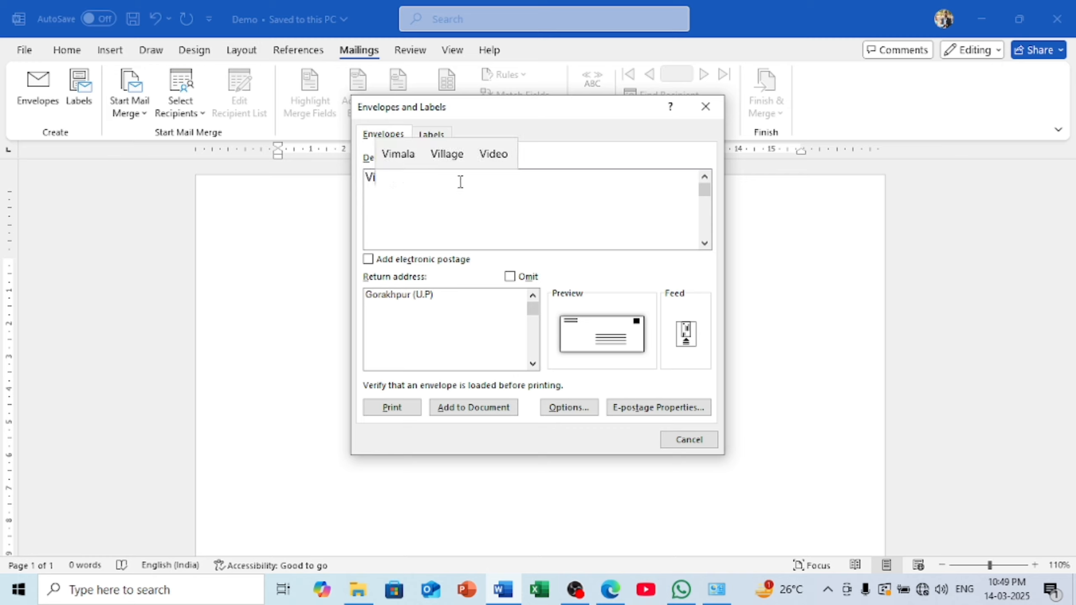
left_click(453, 154)
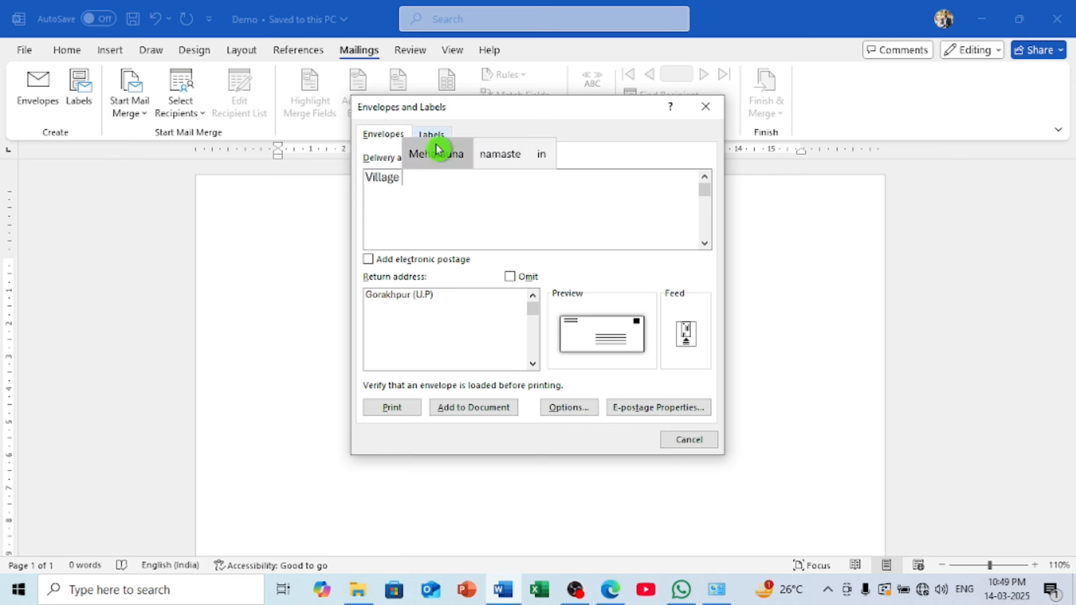
left_click(438, 150)
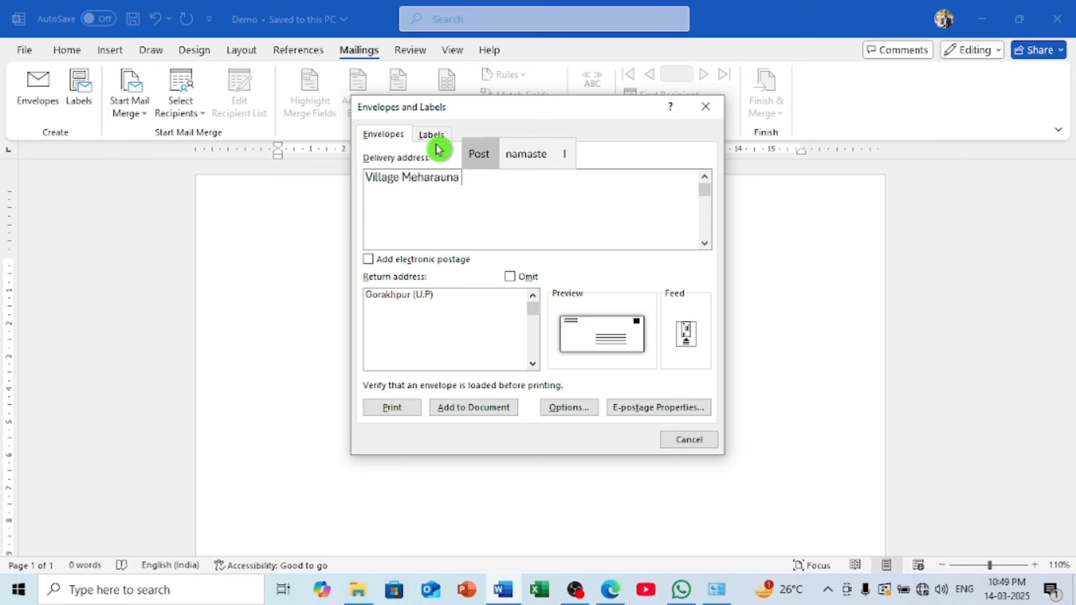
left_click(481, 156)
left_click(528, 163)
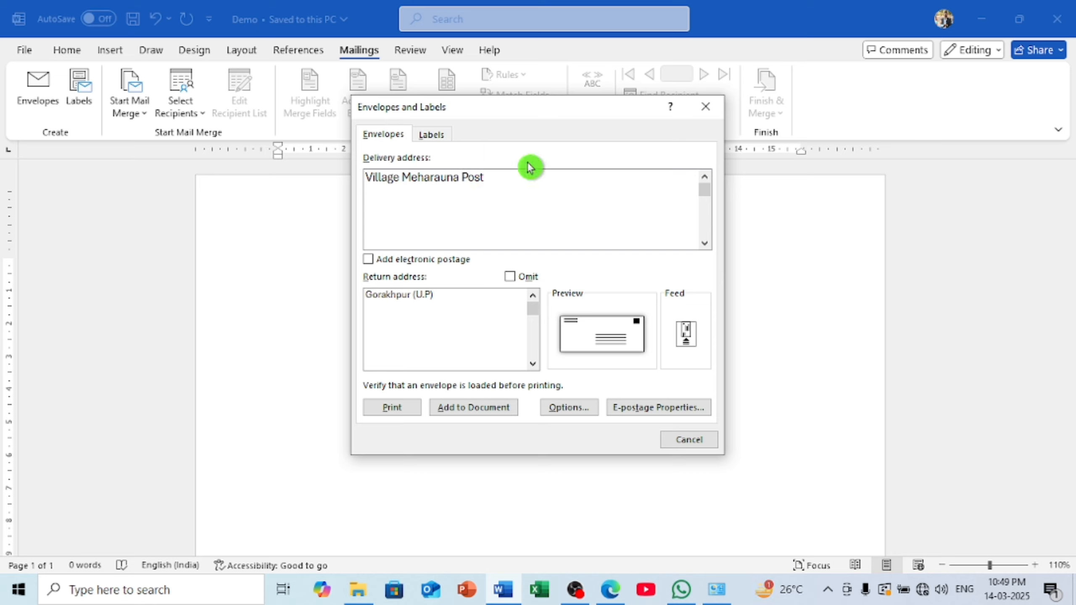
key("Return")
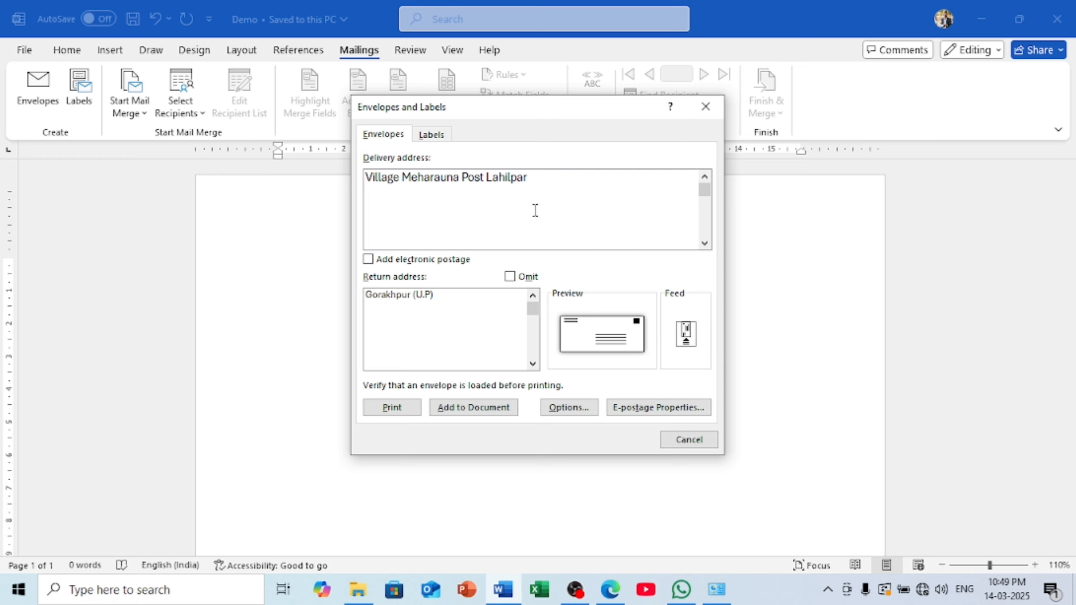
Add the second address line with the district, state in brackets and PIN code
type("De")
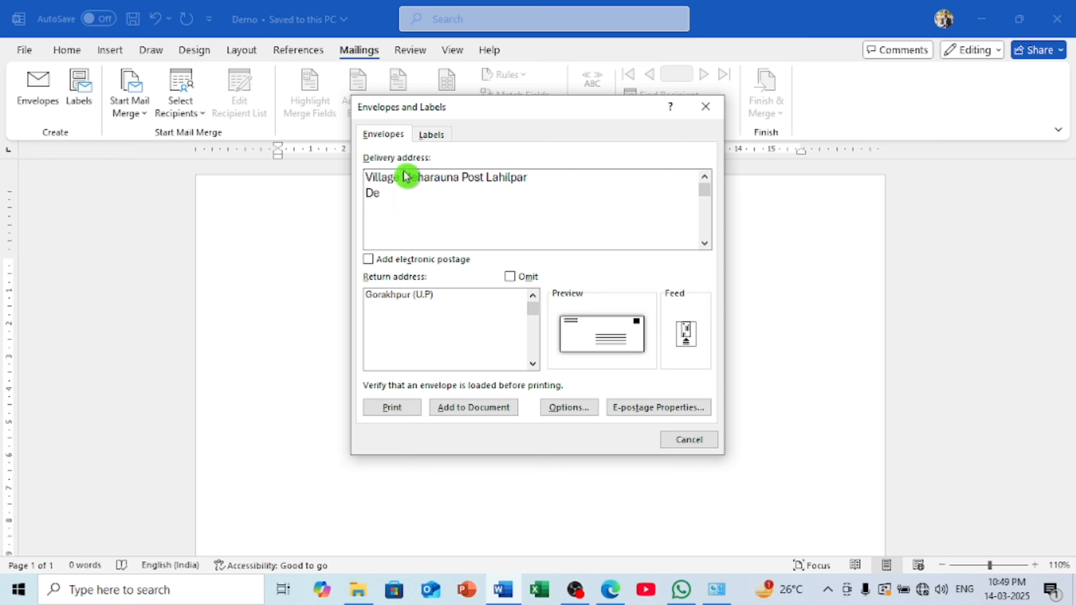
left_click(404, 172)
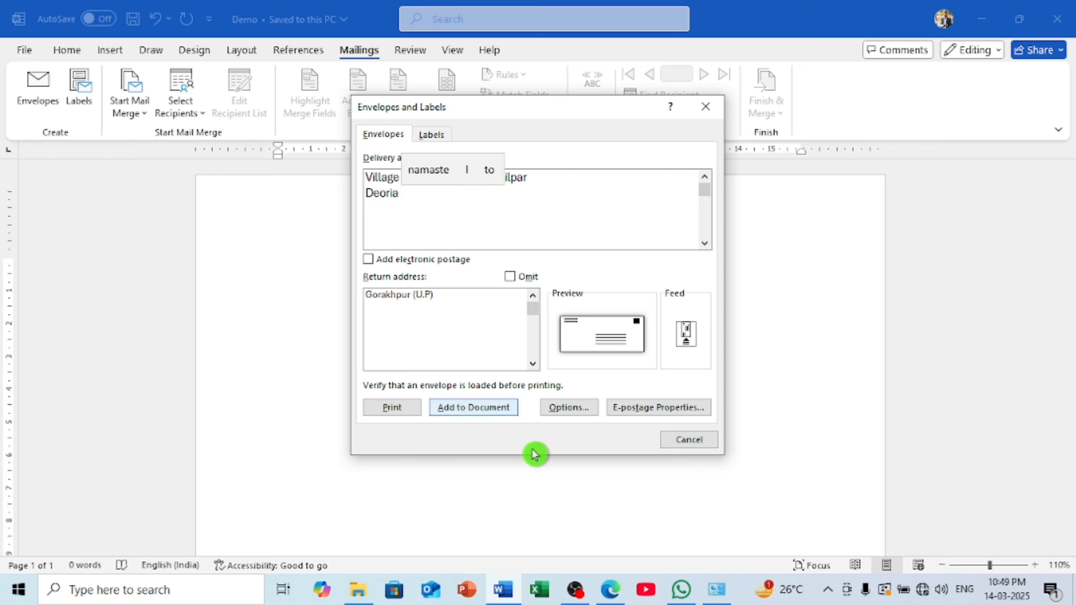
type("(")
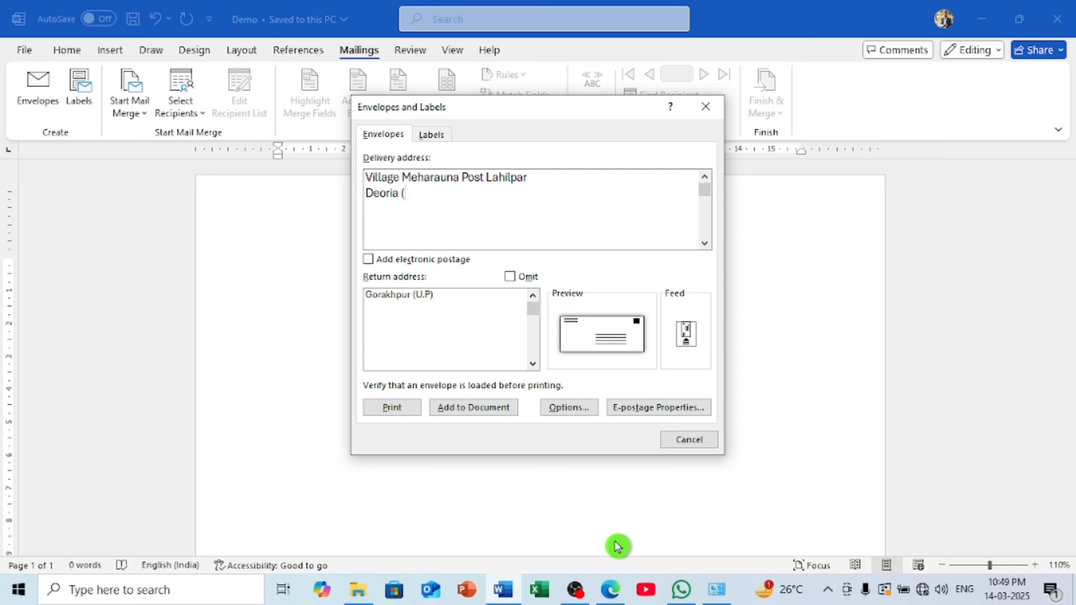
type("U")
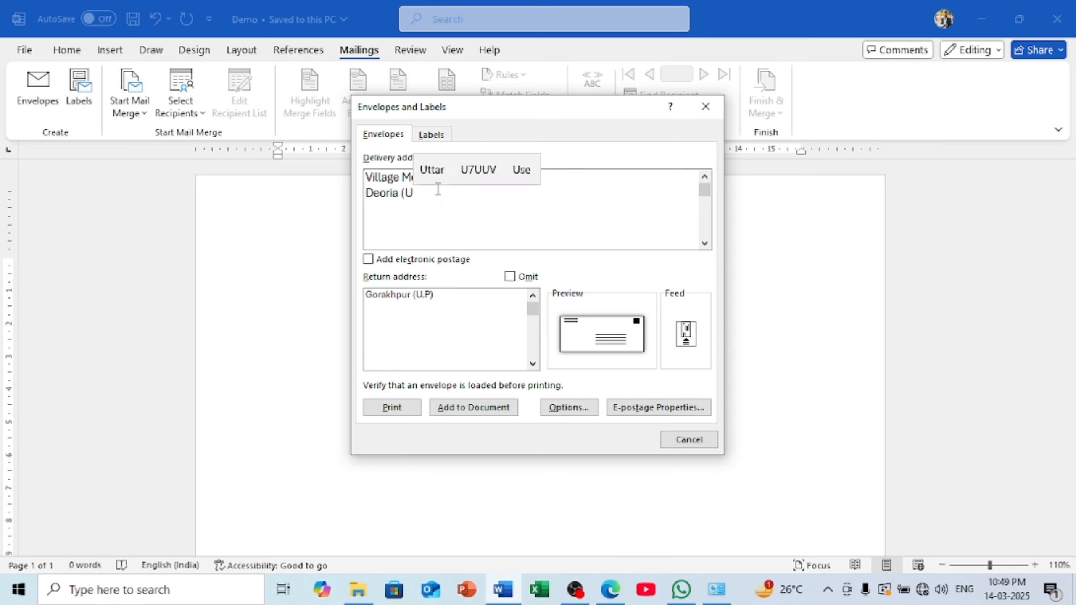
left_click(441, 175)
left_click(460, 170)
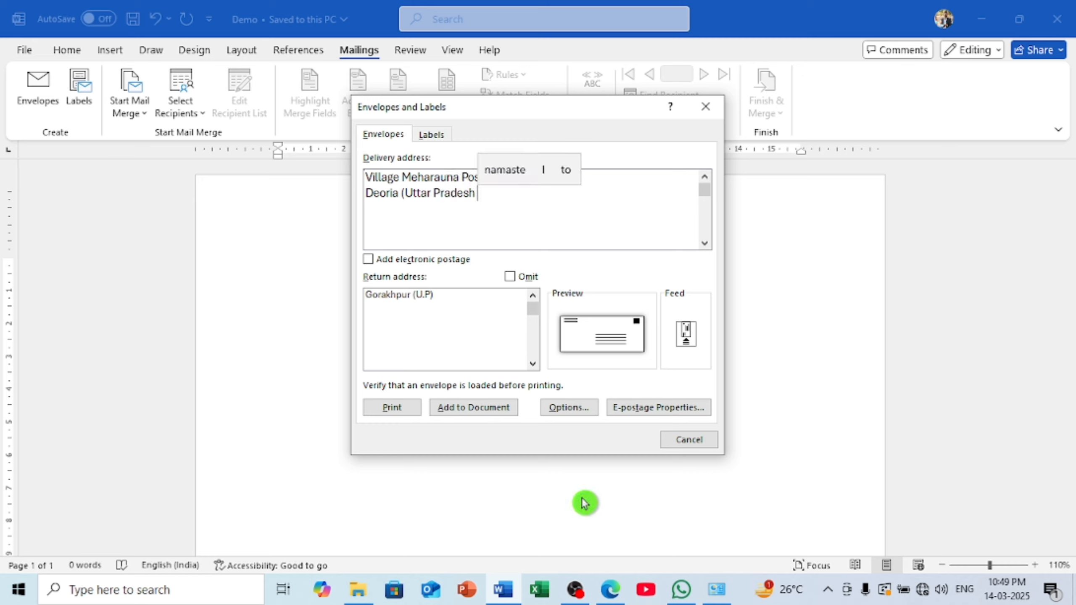
key("BackSpace")
type(")")
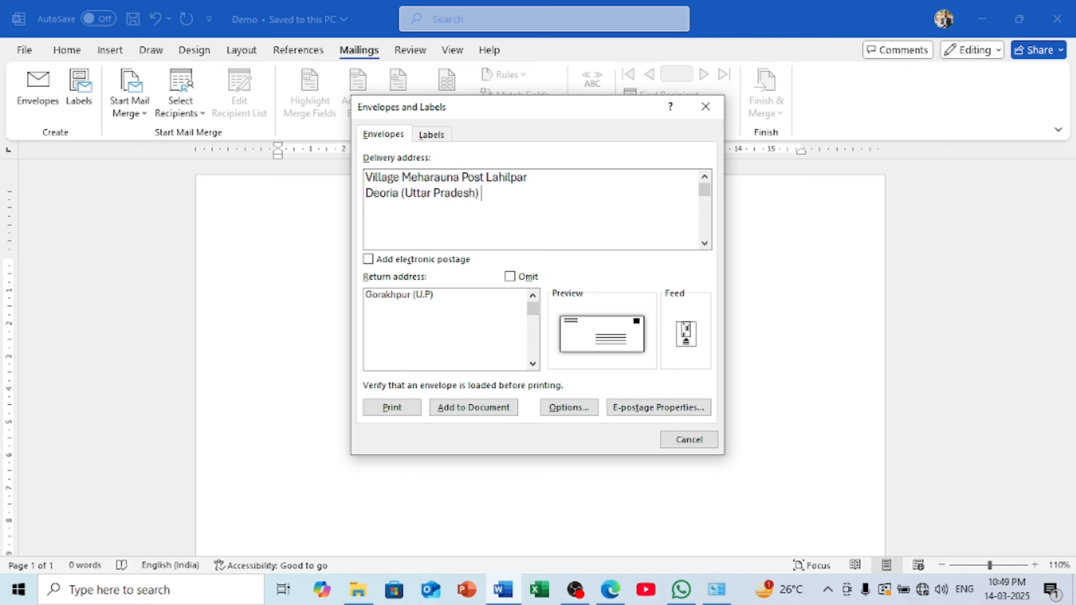
type(" Pin")
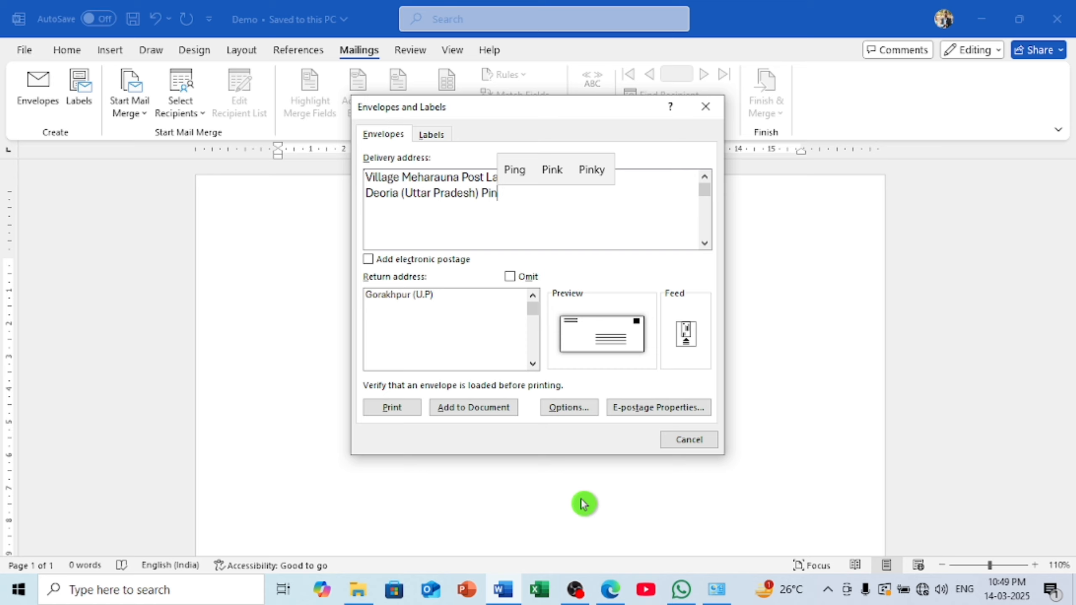
key("BackSpace")
key("BackSpace")
key("BackSpace")
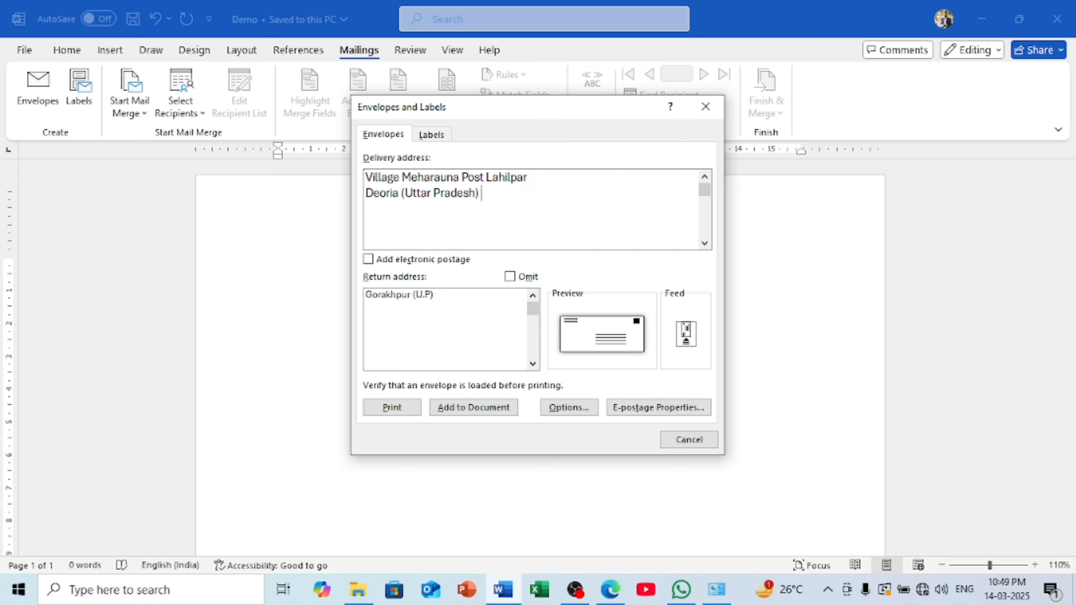
type("274001")
Add the envelope to the document and scroll over the new envelope page
left_click(452, 310)
left_click(459, 409)
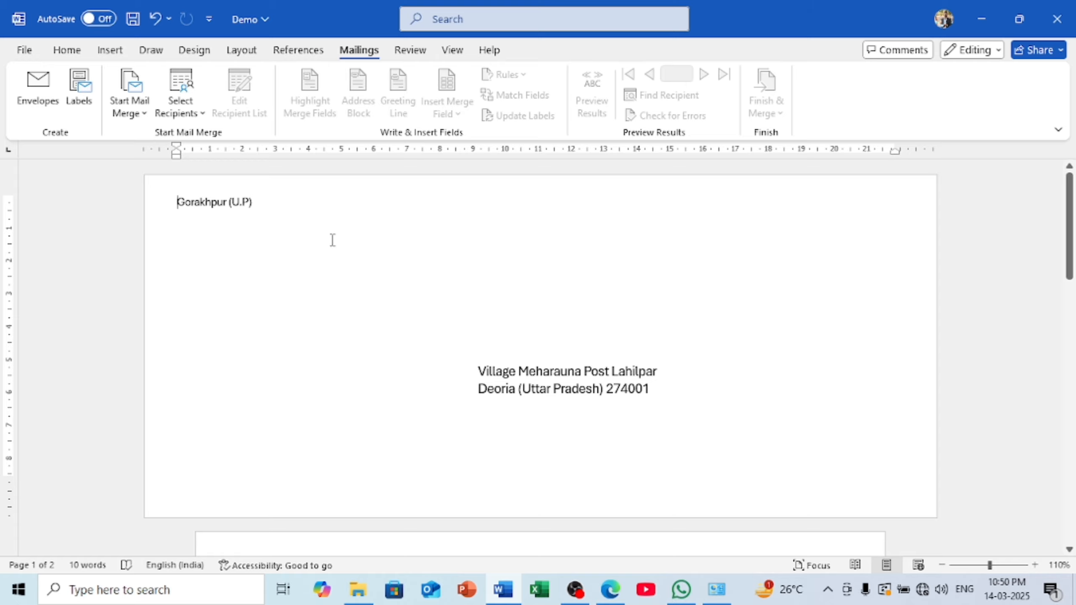
scroll(509, 420, "down", 6)
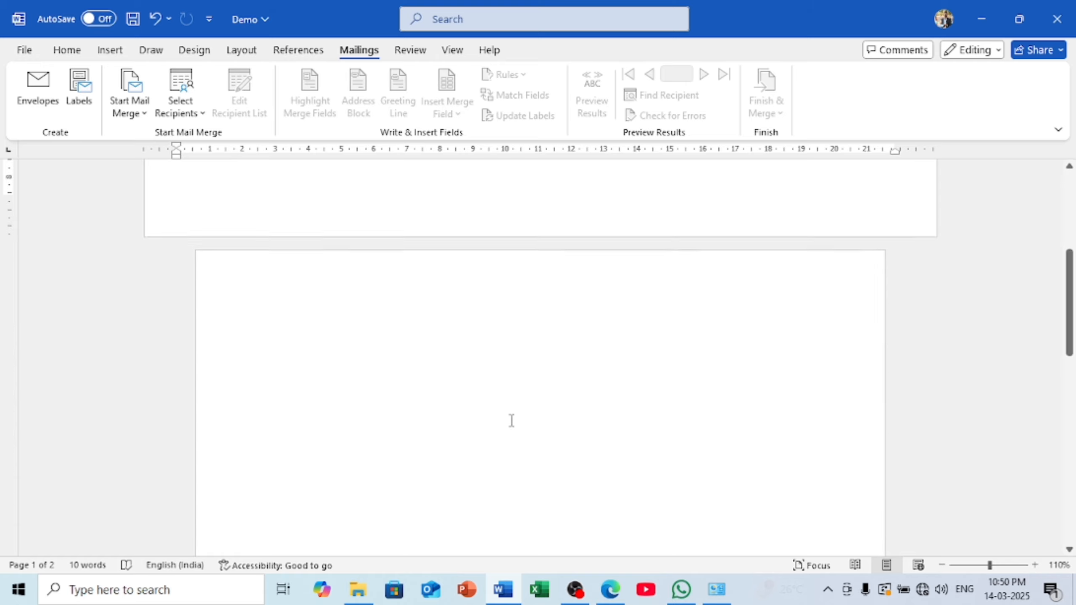
scroll(511, 419, "up", 5)
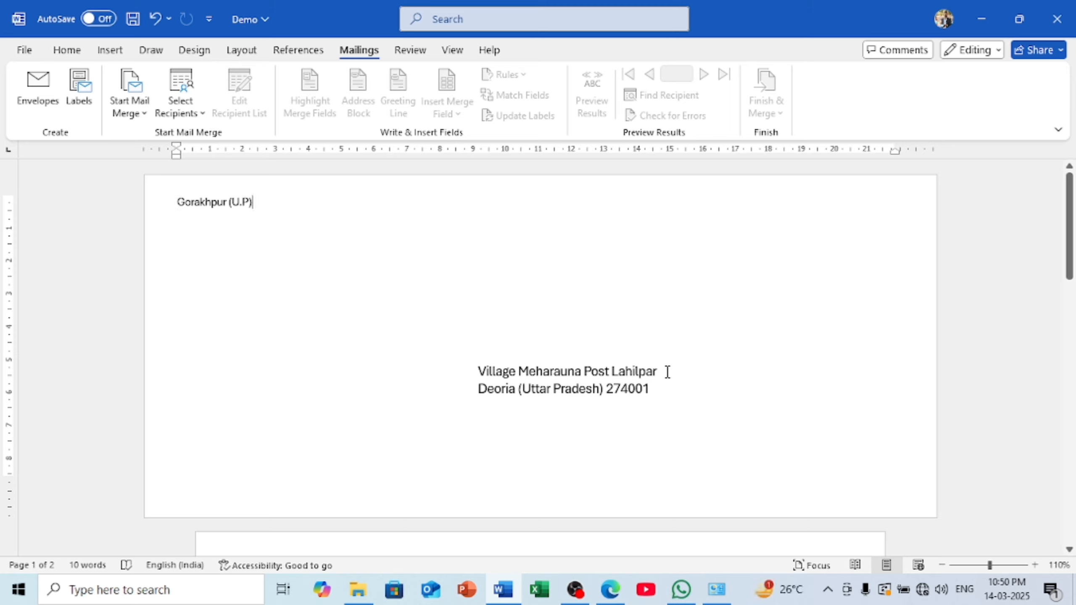
Select and click in and out of the delivery address frame to inspect it
left_click_drag(649, 393, 488, 376)
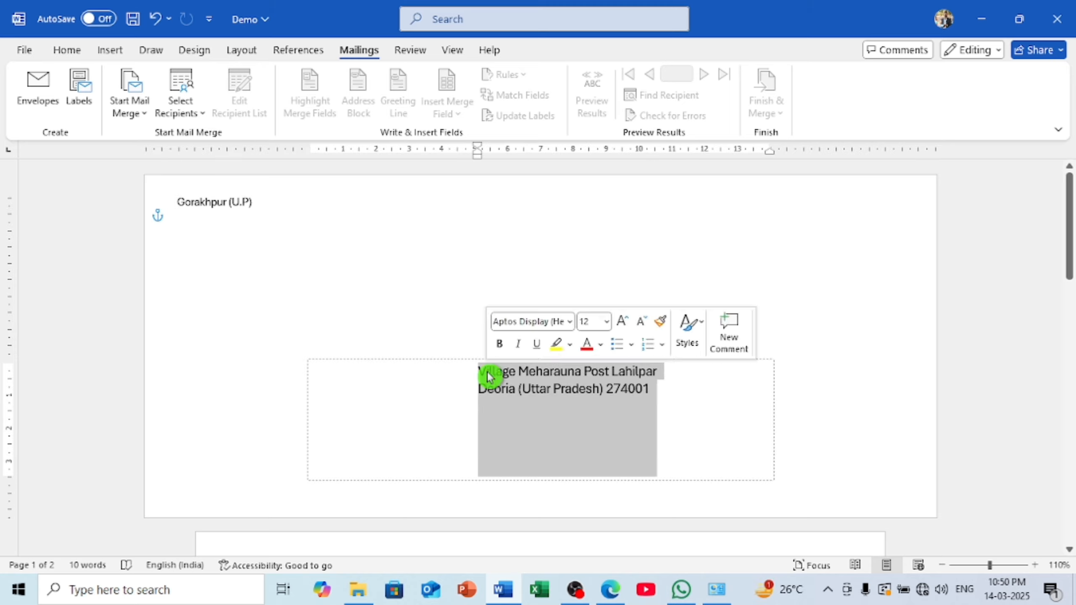
left_click(743, 293)
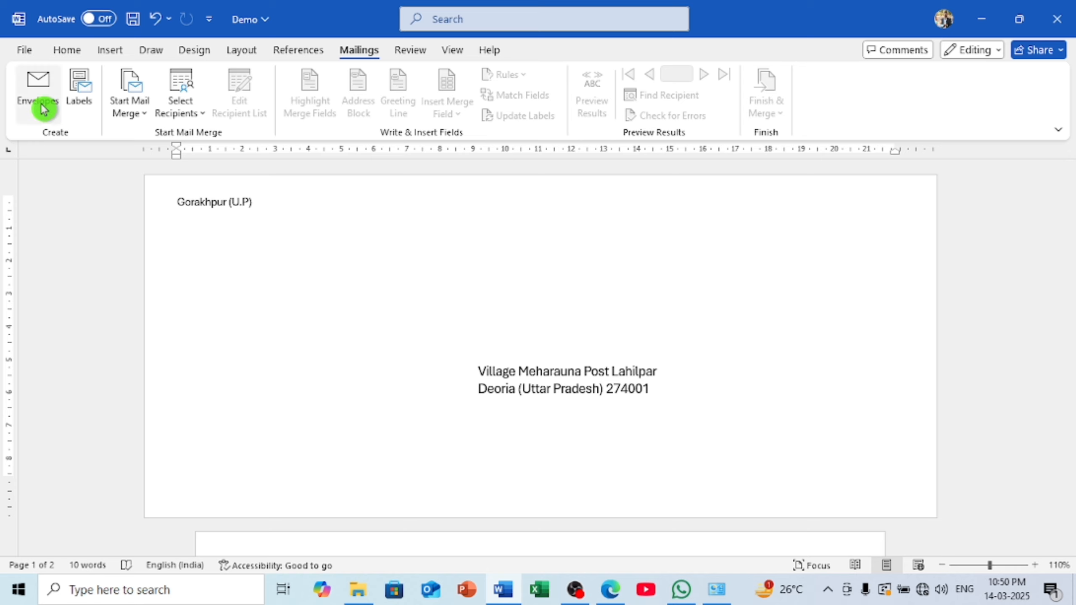
left_click(615, 376)
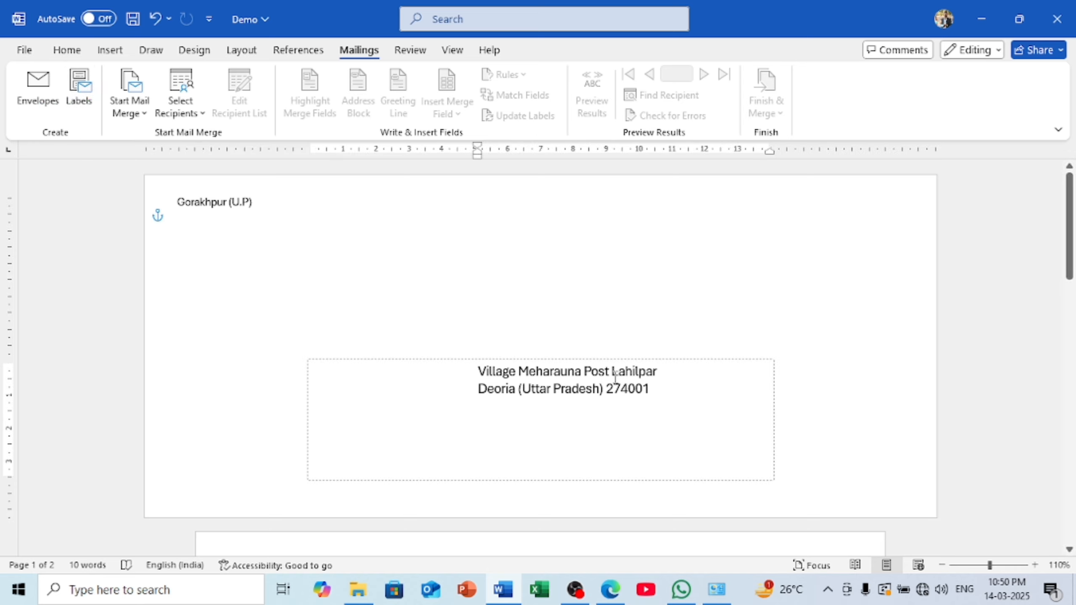
left_click(728, 364)
left_click(727, 368)
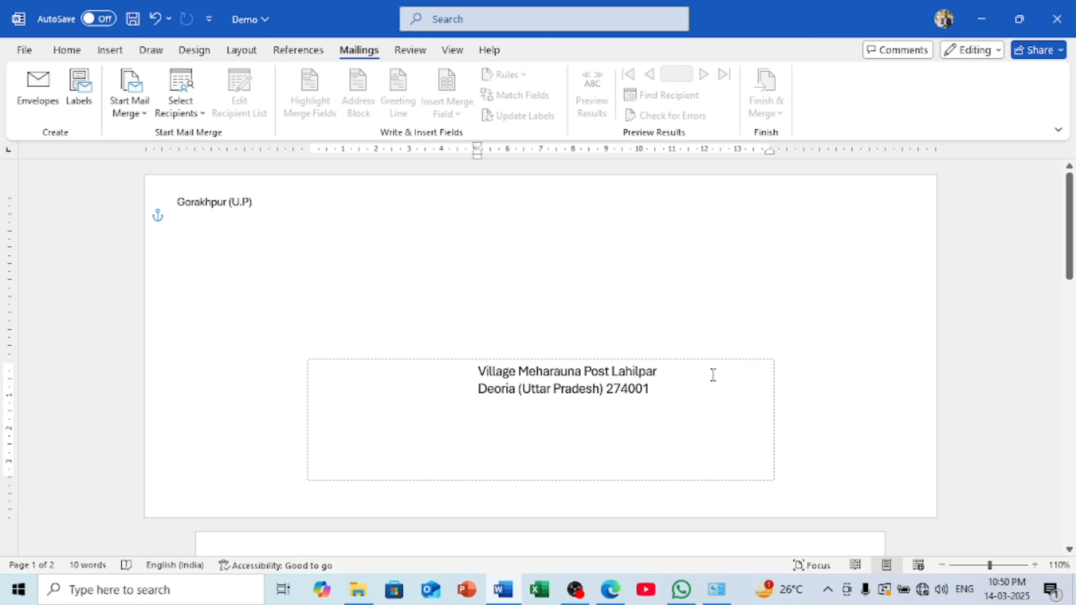
left_click(733, 358)
Undo the envelope insertion and erase the Gorakhpur (U.P) return address
key("ctrl+z")
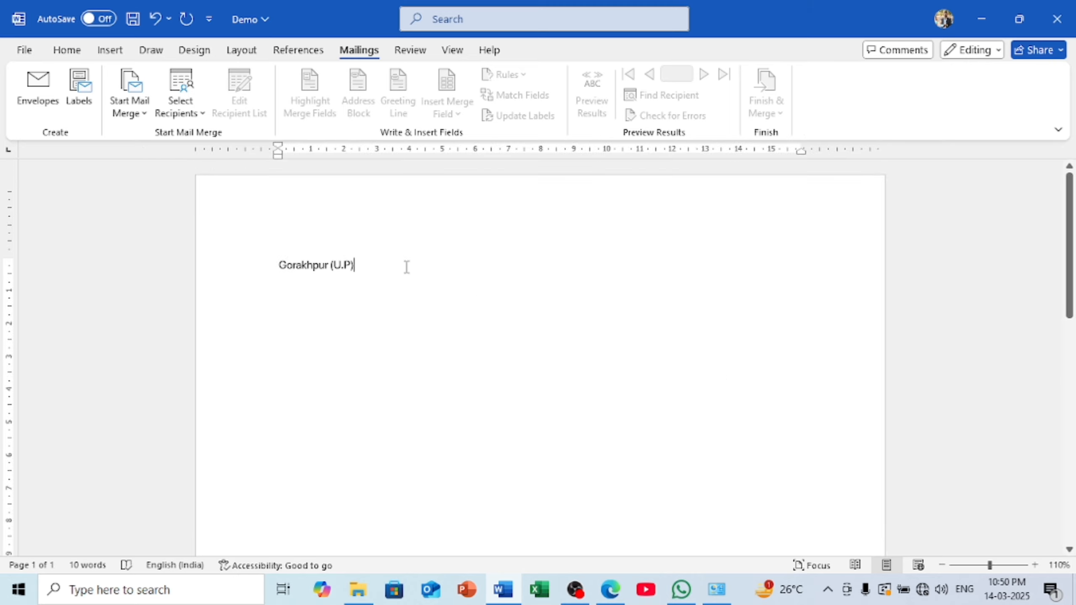
key("BackSpace")
key("BackSpace")
key("BackSpace")
key("BackSpace")
key("BackSpace")
key("BackSpace")
key("BackSpace")
key("BackSpace")
key("BackSpace")
key("BackSpace")
key("BackSpace")
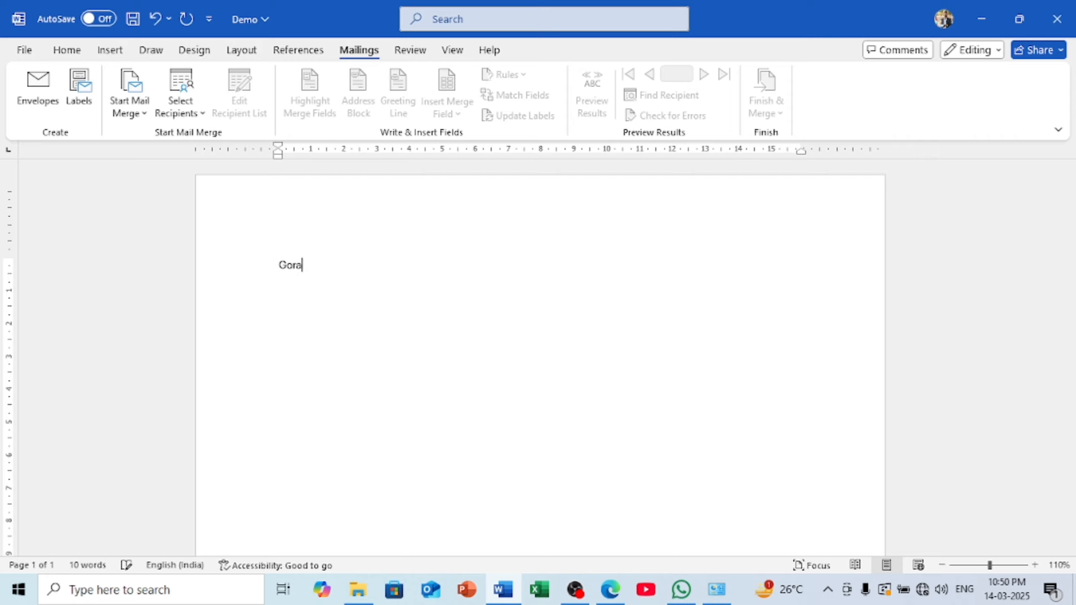
key("BackSpace")
key("BackSpace")
key("BackSpace")
key("BackSpace")
Select the delivery address text box and delete it, leaving a blank page
scroll(538, 356, "down", 10)
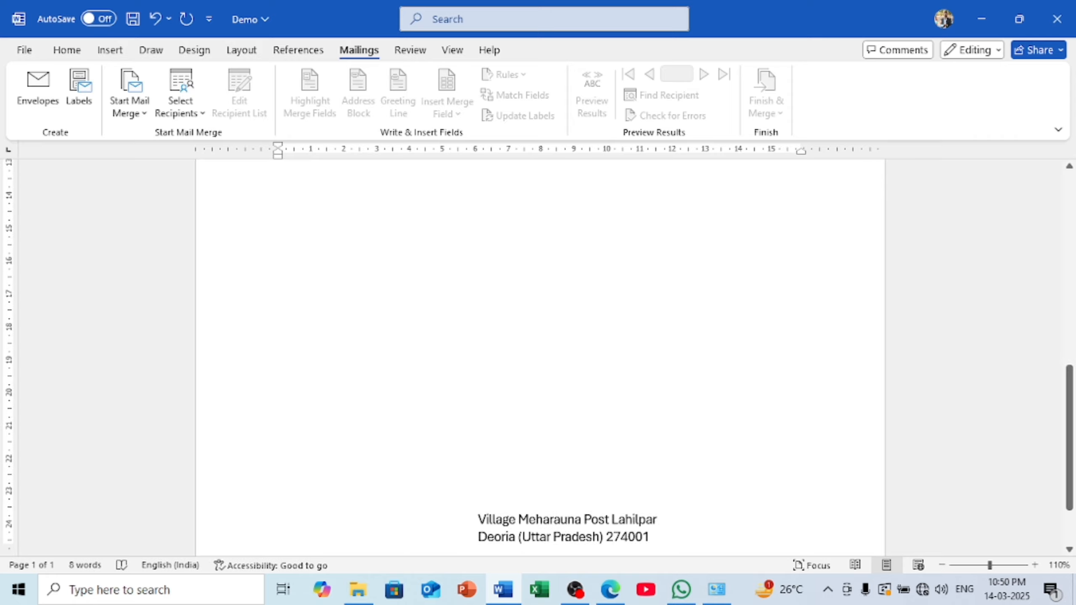
scroll(406, 271, "down", 5)
left_click(747, 381)
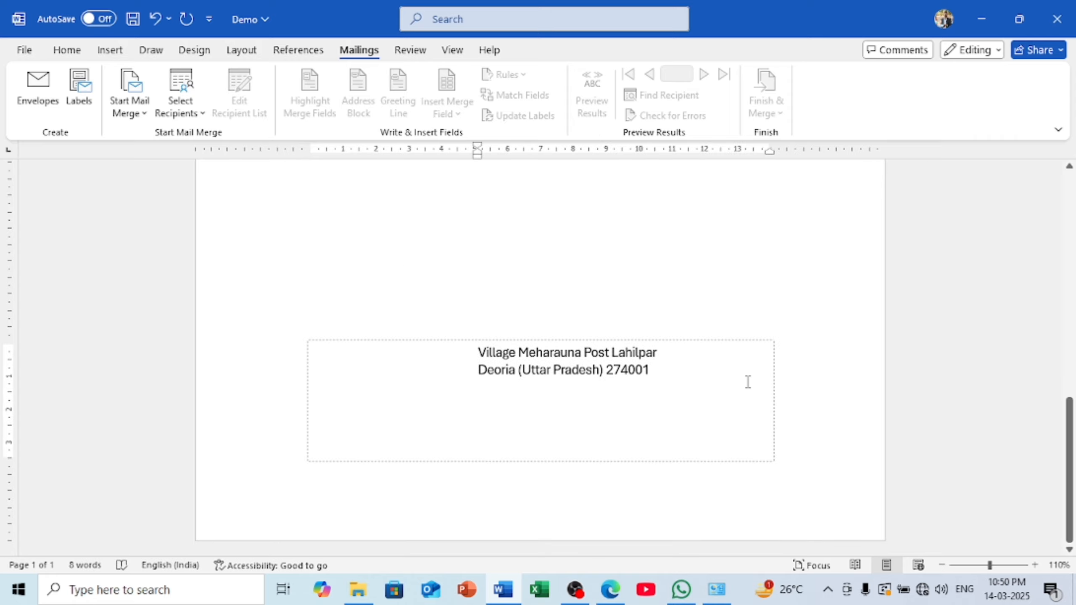
left_click(759, 341)
scroll(758, 342, "up", 10)
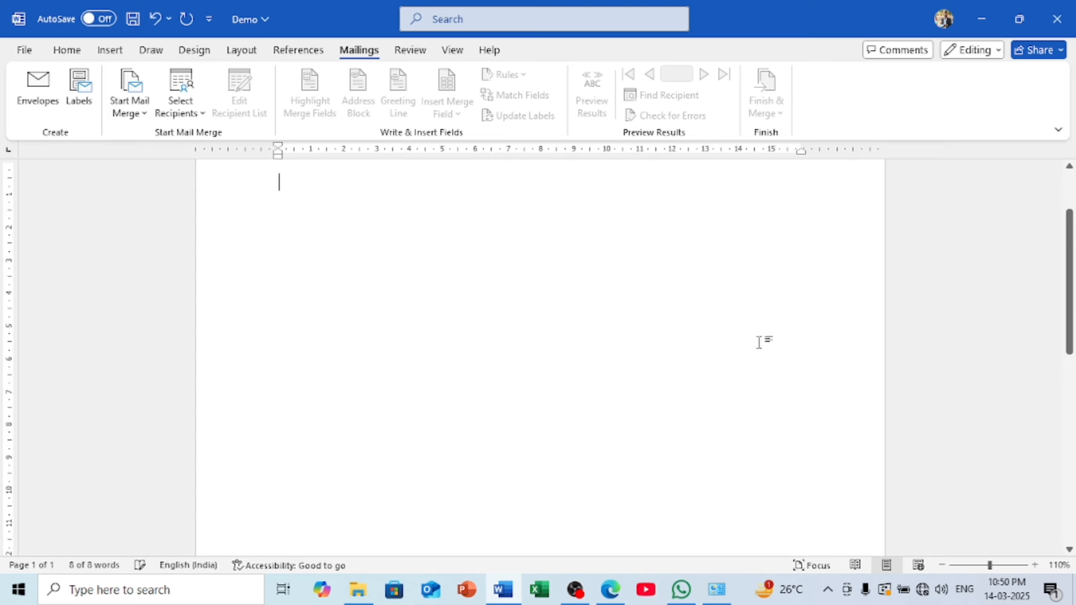
key("Delete")
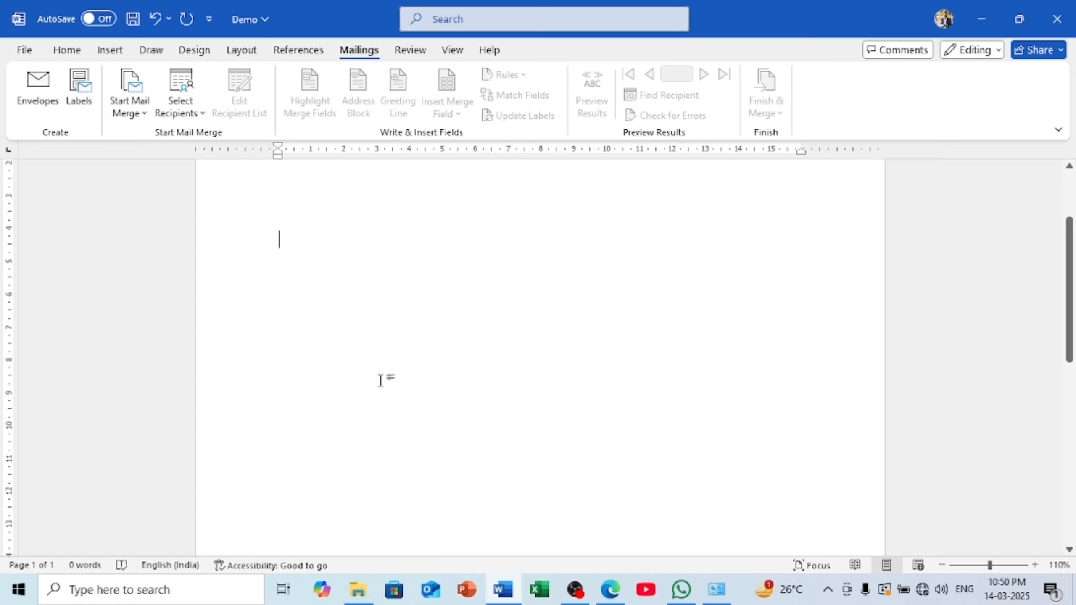
scroll(380, 379, "down", 5)
scroll(379, 403, "up", 8)
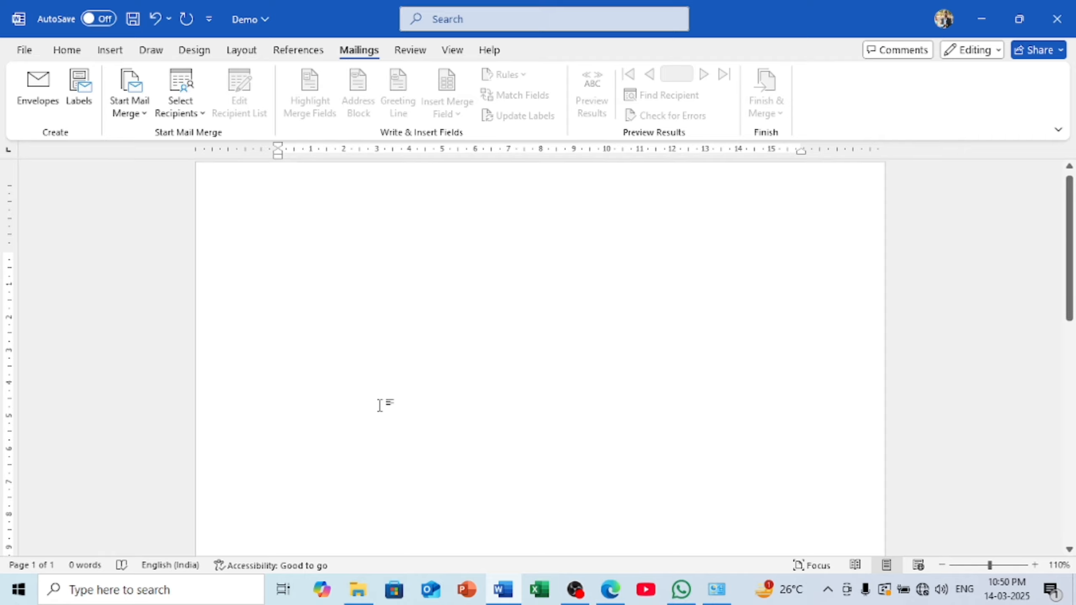
In Labels, enter the address's first line with the village and post office names
left_click(79, 90)
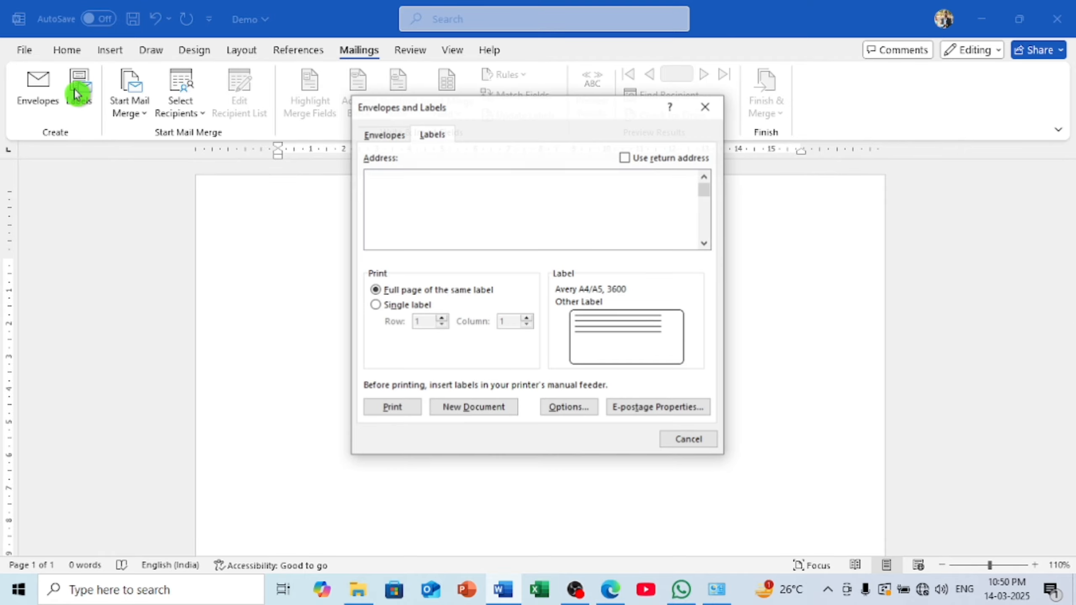
left_click(460, 110)
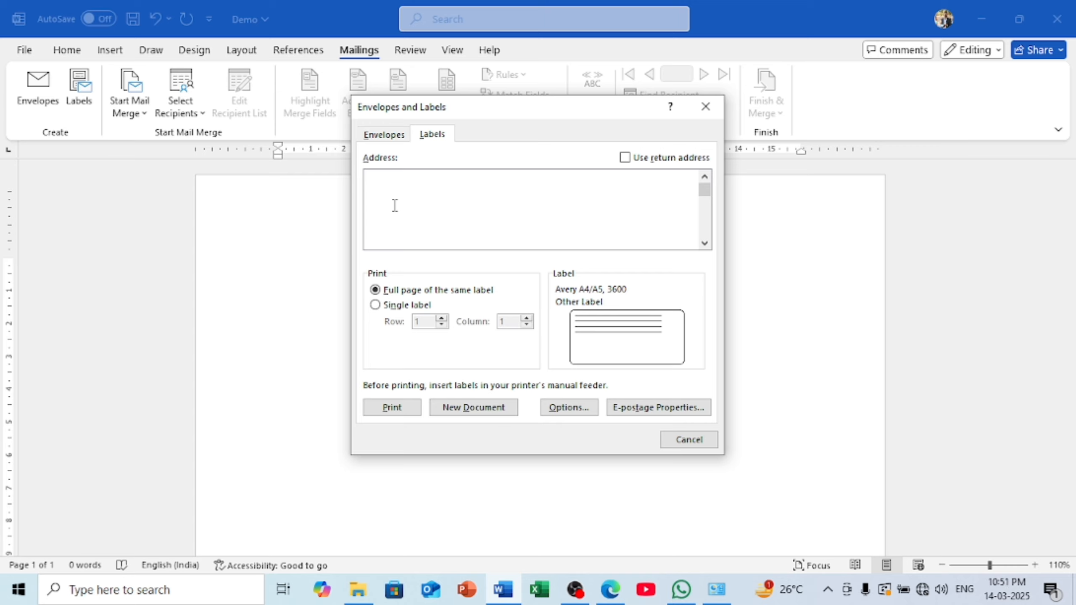
type("vi")
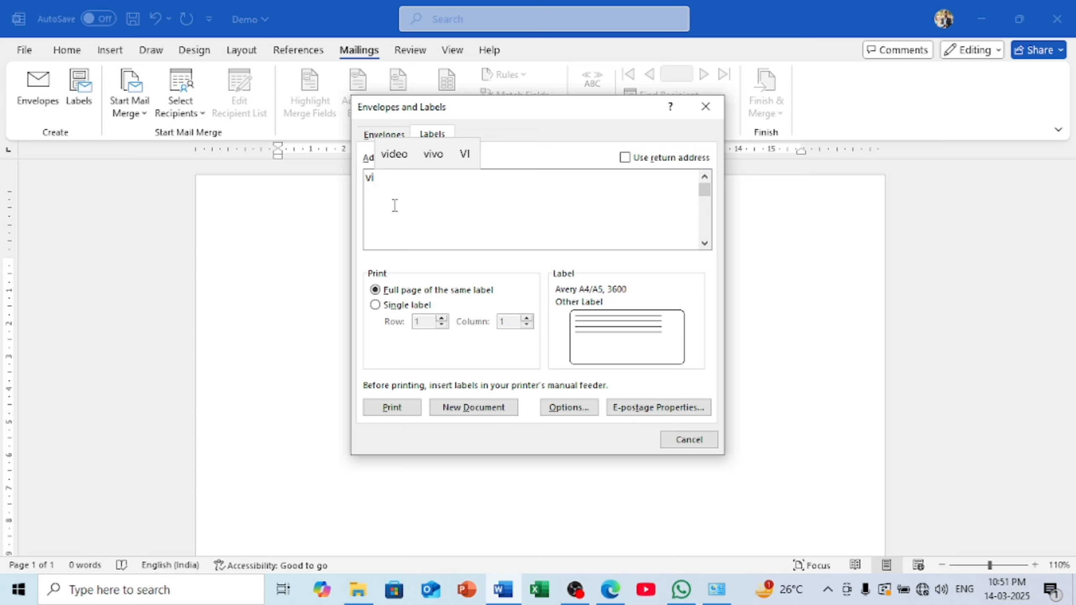
type("l")
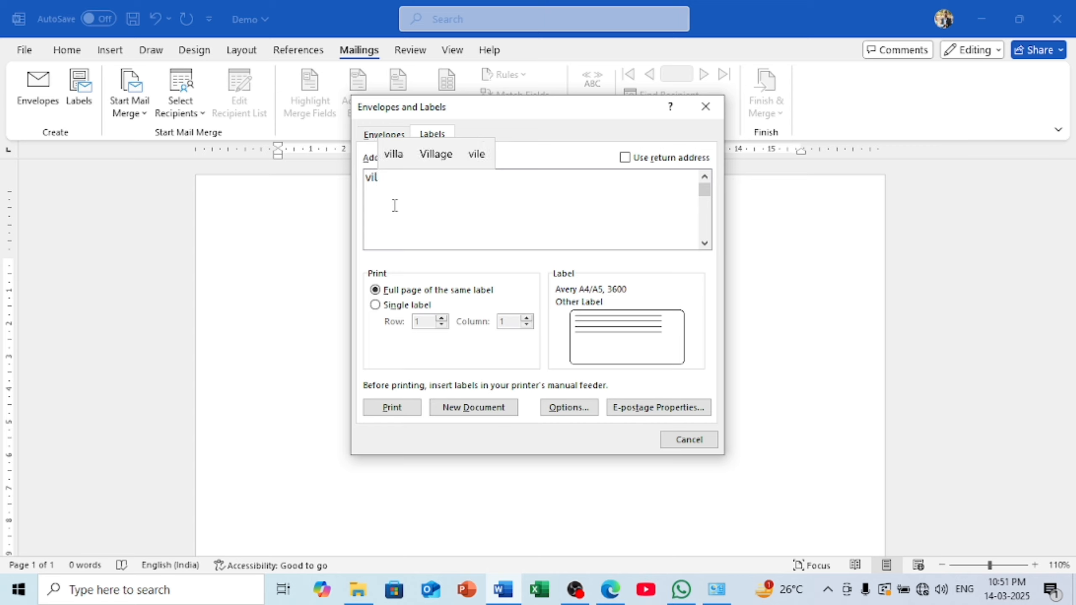
left_click(435, 155)
left_click(433, 157)
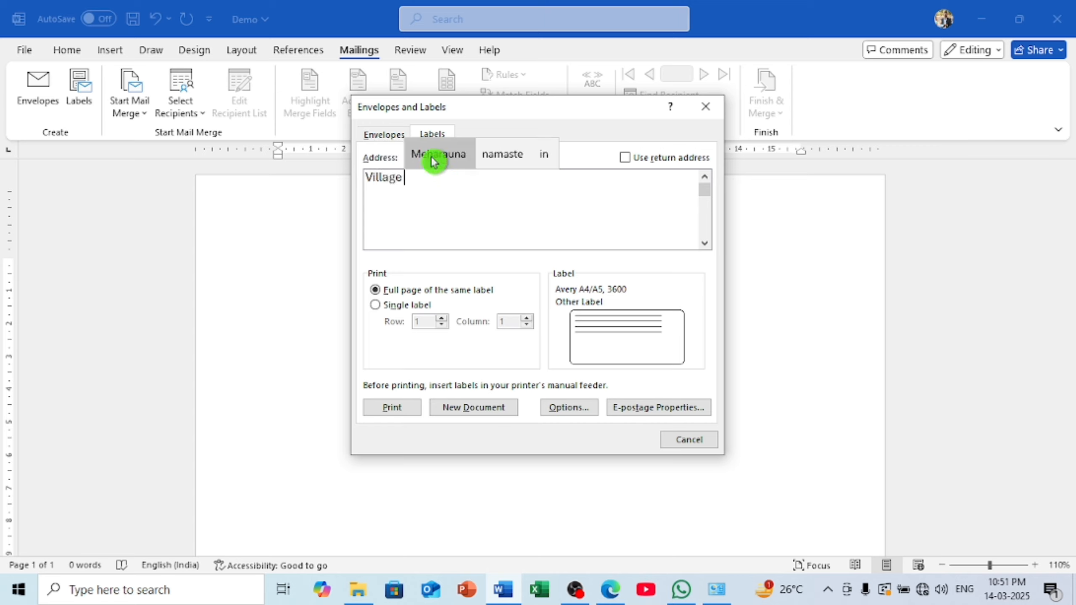
left_click(487, 154)
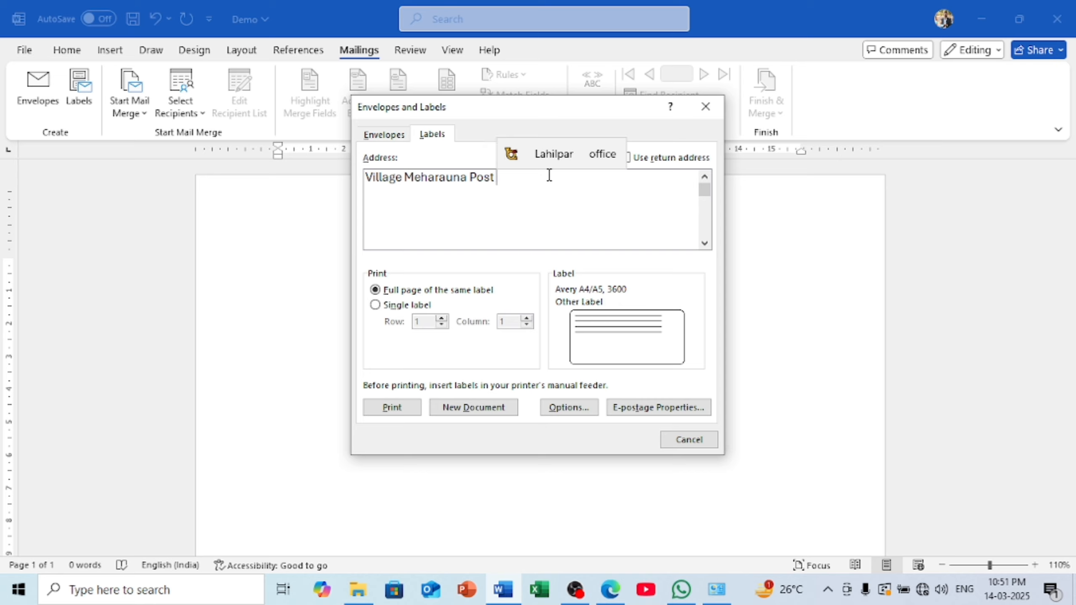
left_click(567, 153)
key("Return")
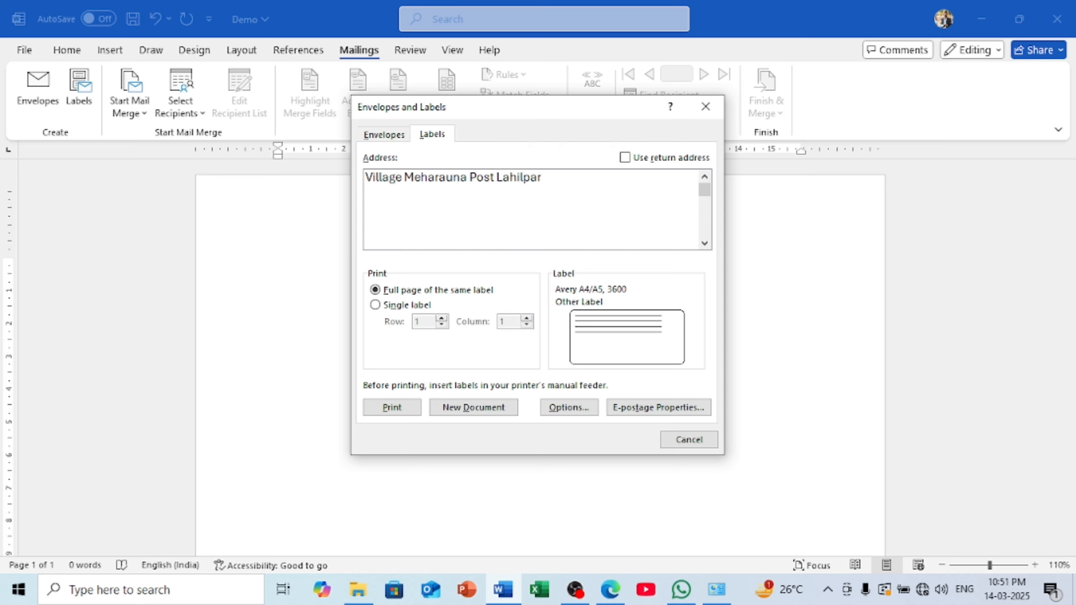
Add the second line with district, state and PIN code, then select the address
type("D")
left_click(413, 171)
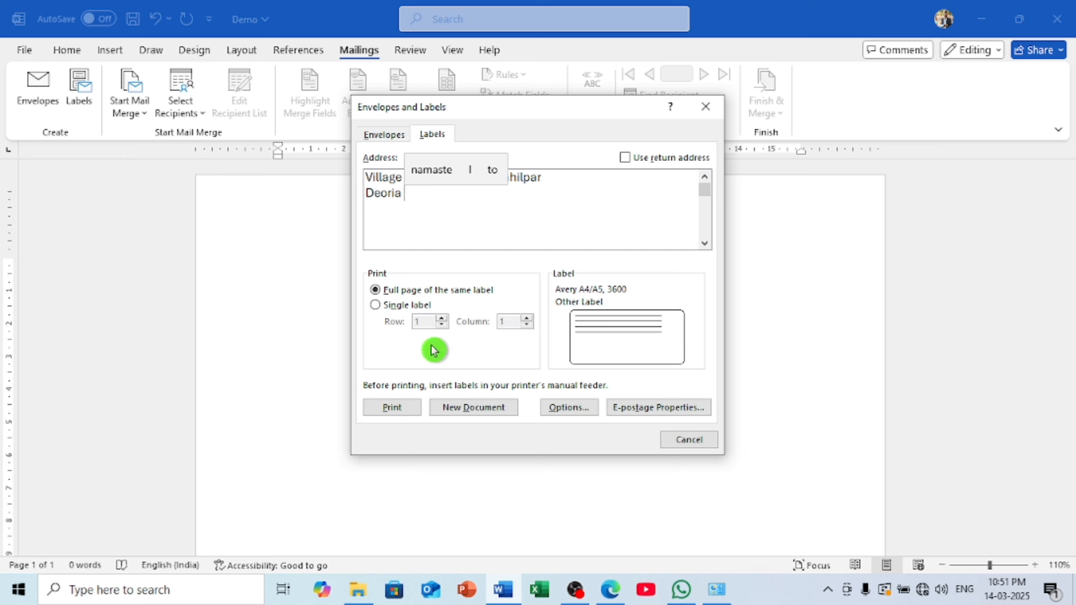
type("(utt")
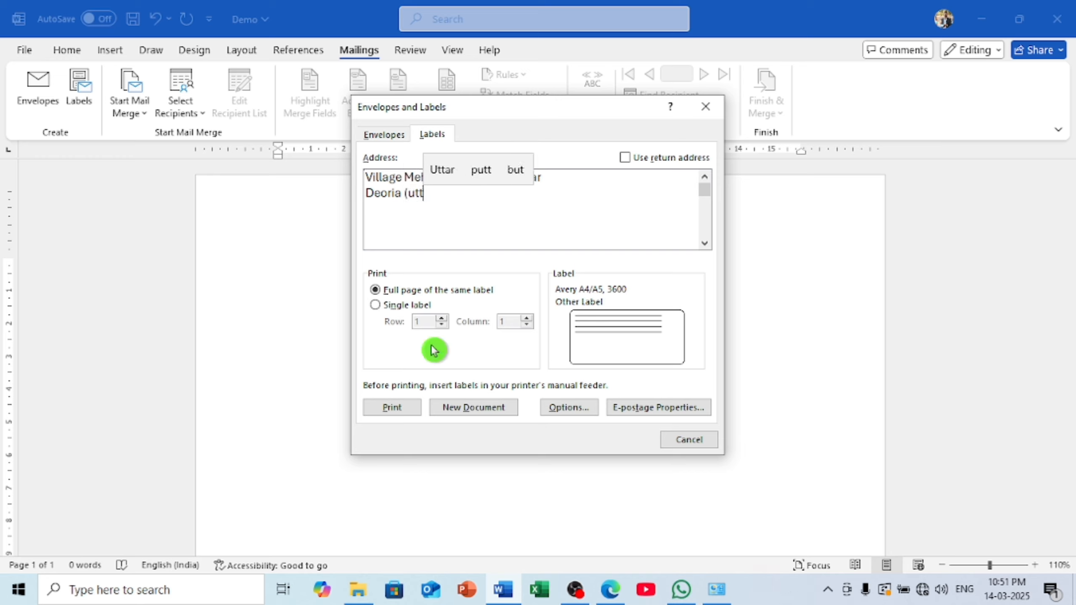
left_click(443, 171)
left_click(480, 173)
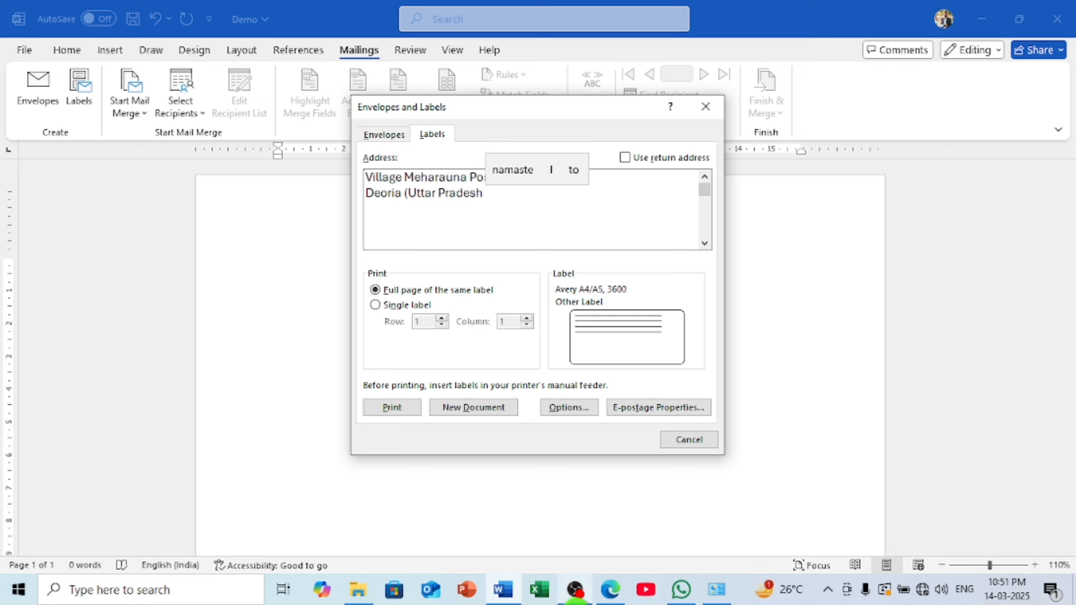
type(")")
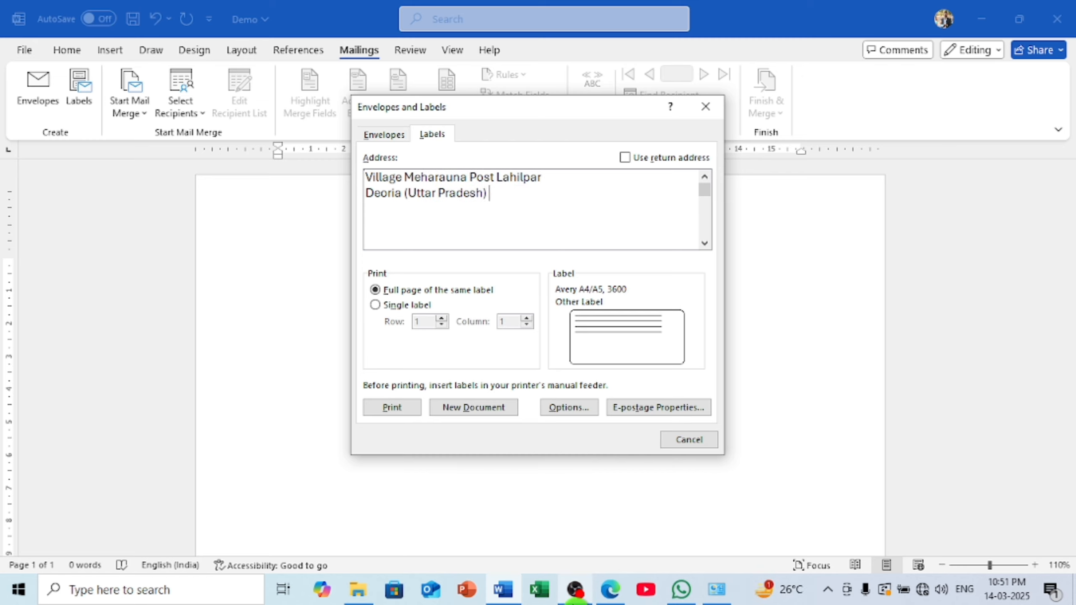
type(" 274001")
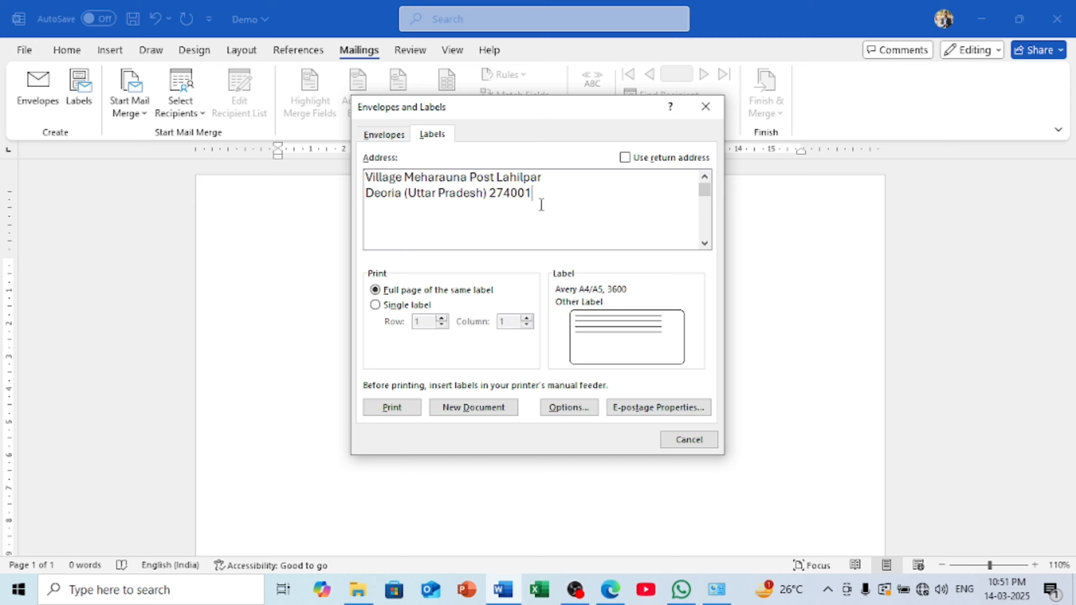
left_click_drag(546, 201, 371, 170)
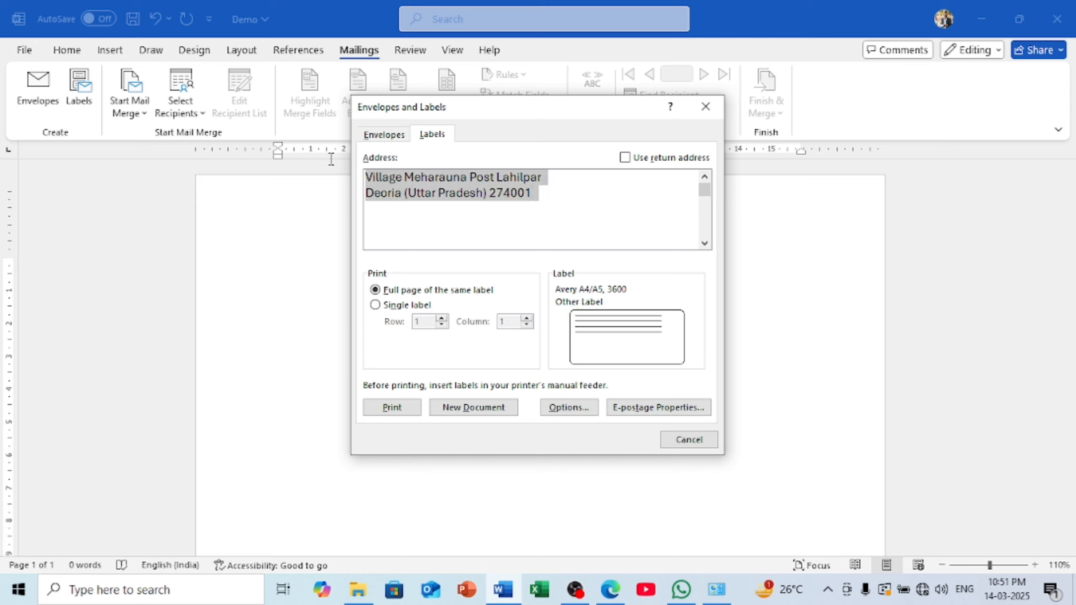
Create a new labels document repeating the address and look it over
left_click(489, 409)
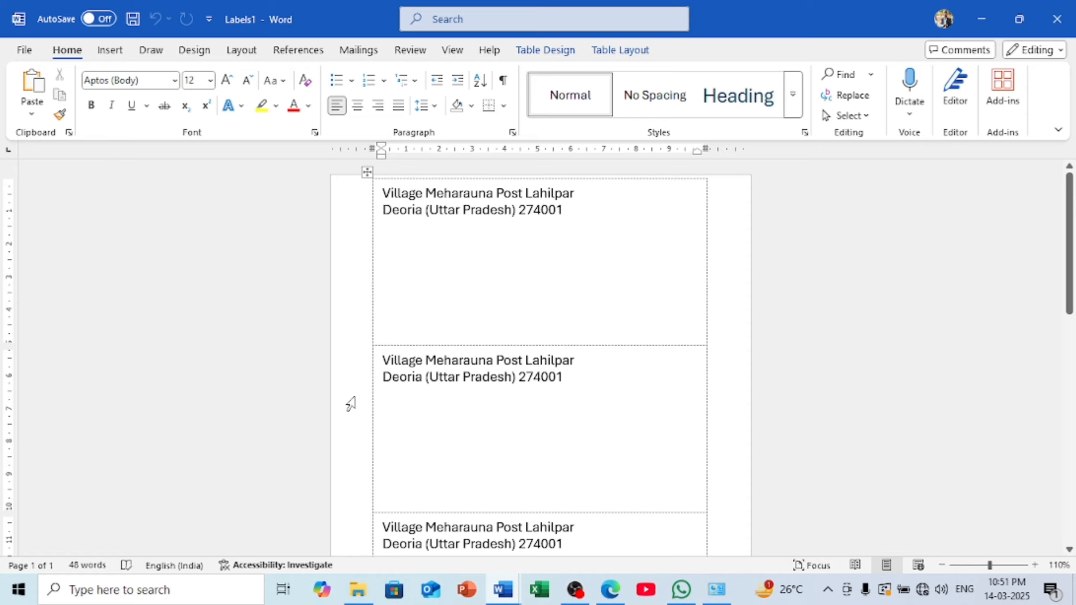
scroll(508, 329, "down", 10)
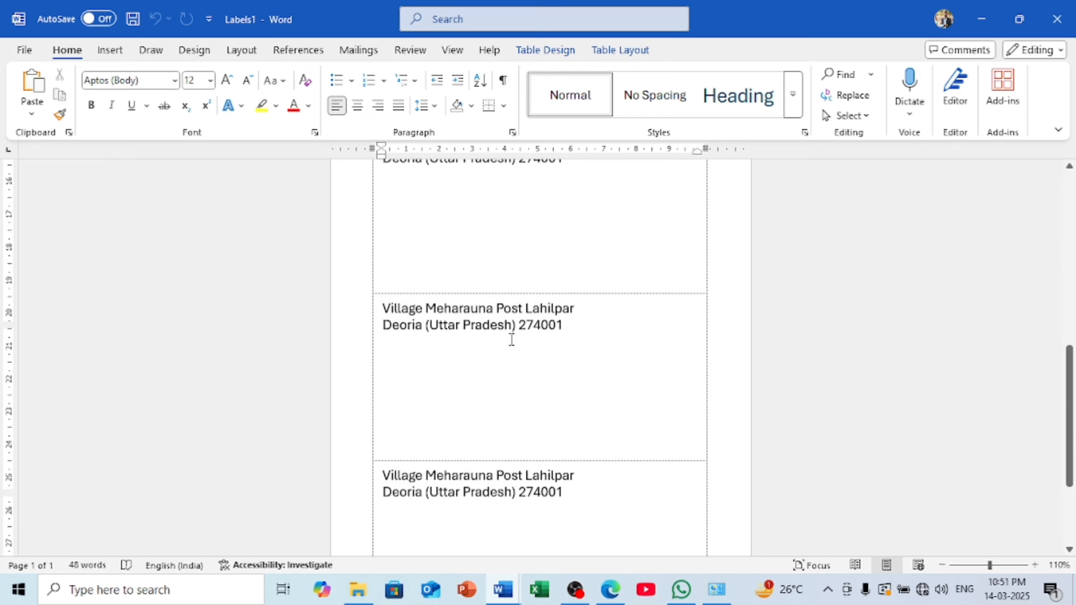
scroll(510, 339, "up", 6)
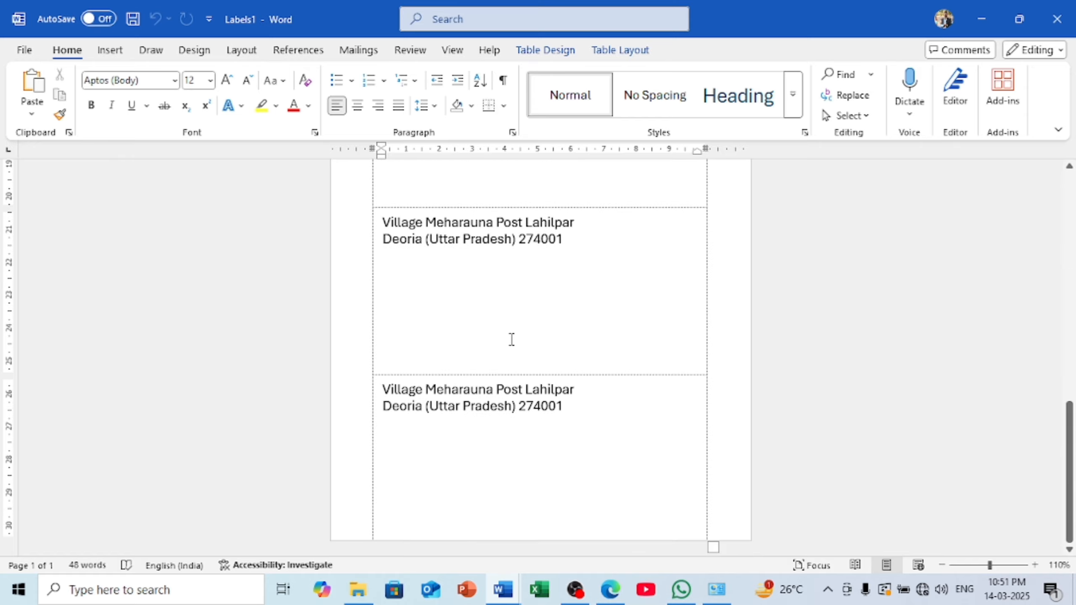
scroll(501, 351, "up", 4)
scroll(503, 345, "up", 3)
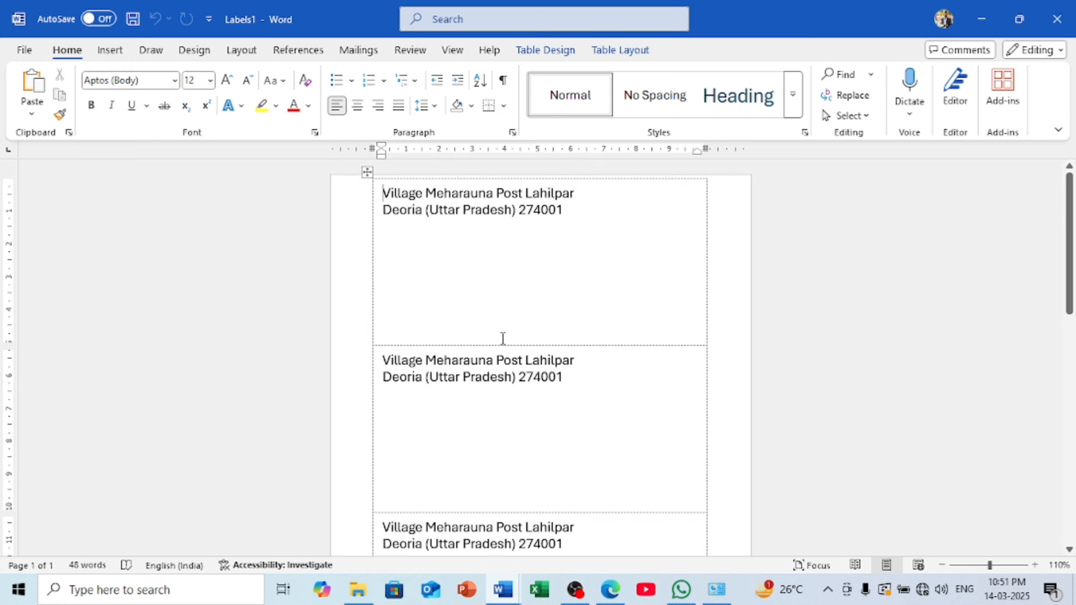
Drag row borders upward to shorten the first three label rows
left_click_drag(499, 345, 498, 236)
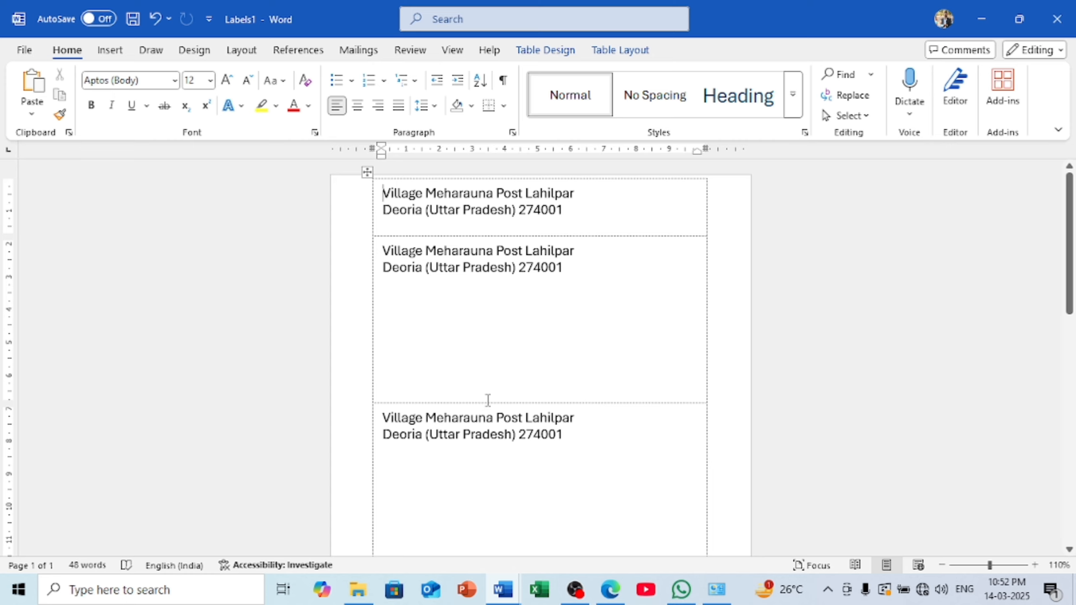
left_click_drag(487, 403, 494, 381)
left_click_drag(506, 305, 508, 292)
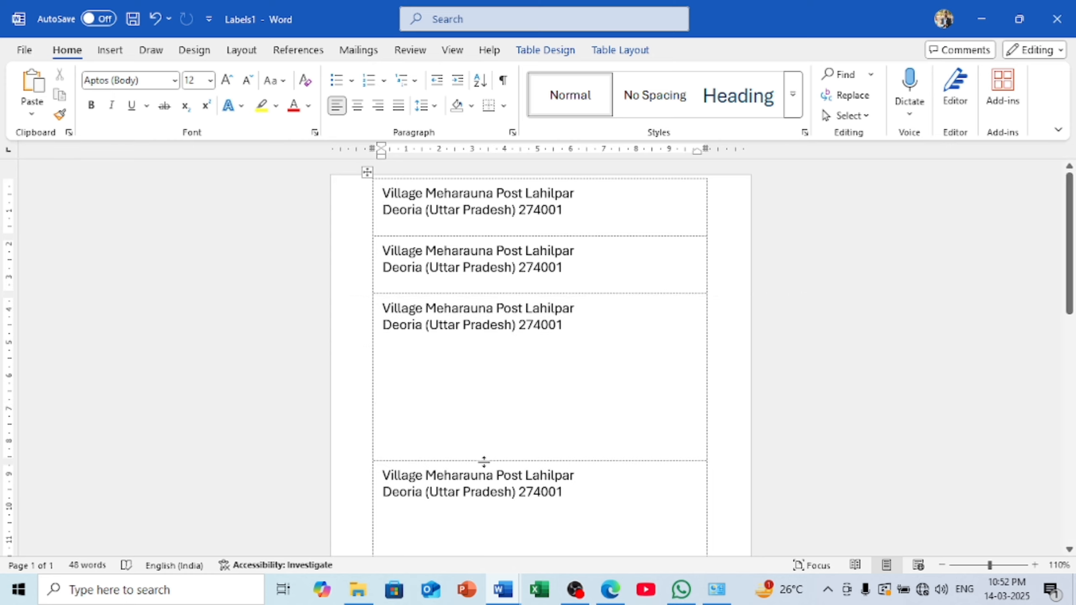
left_click_drag(484, 458, 500, 359)
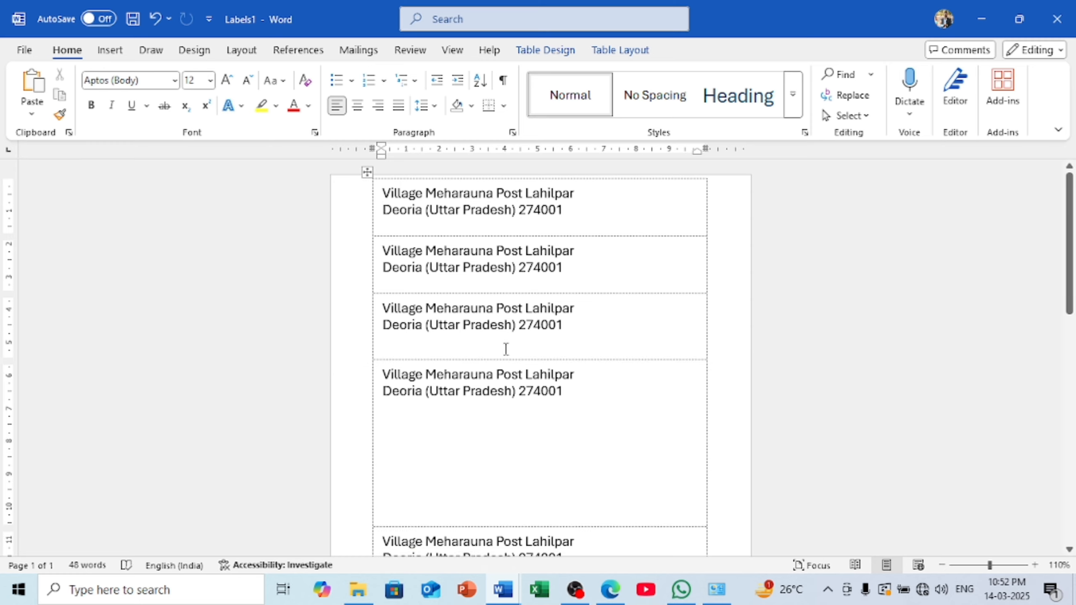
left_click(1057, 19)
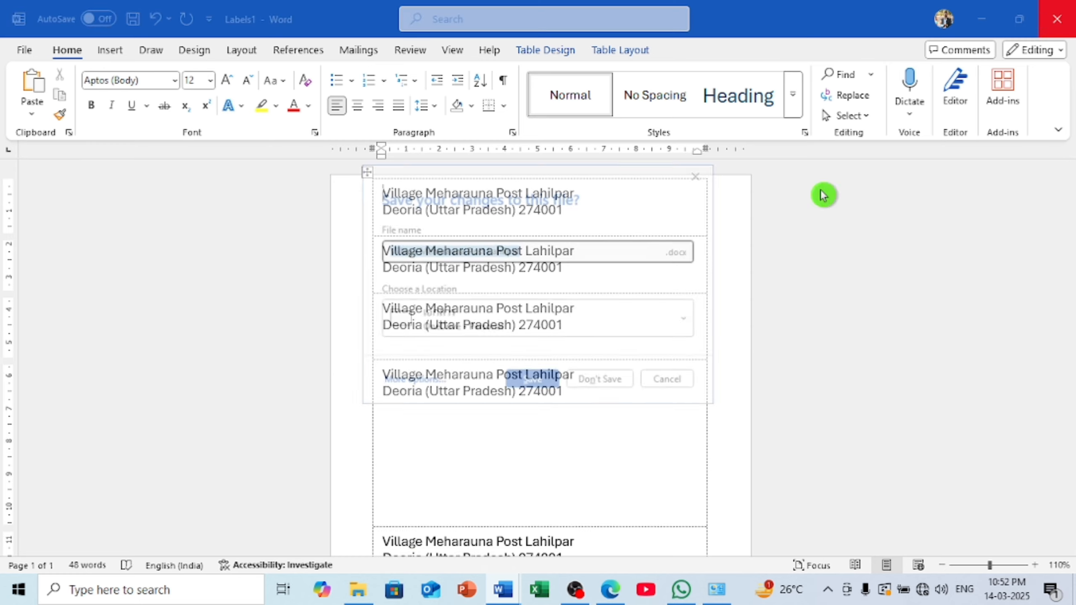
left_click(584, 381)
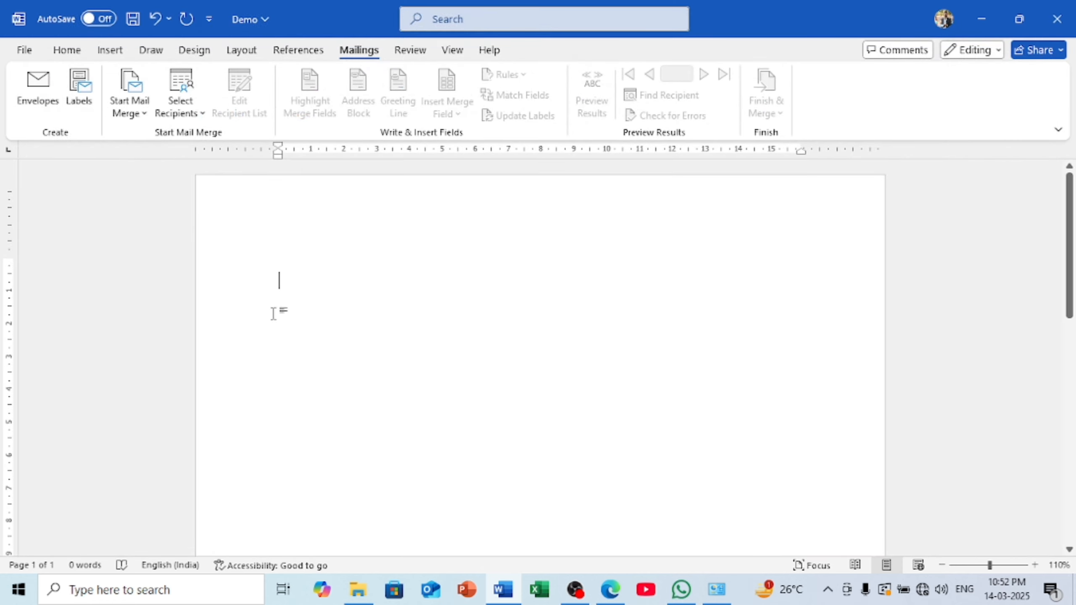
left_click(54, 103)
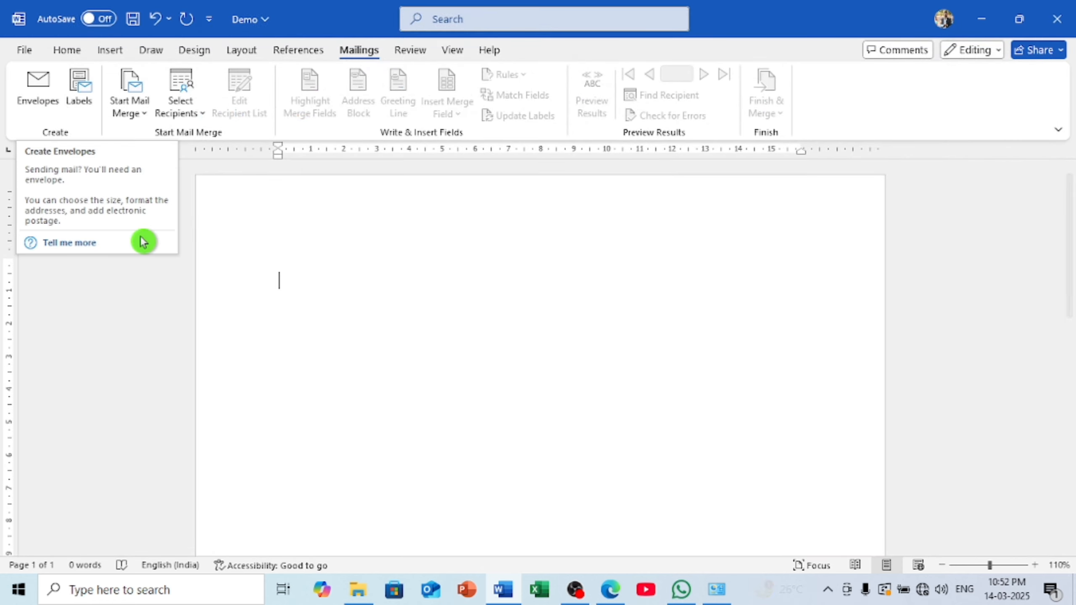
left_click(131, 114)
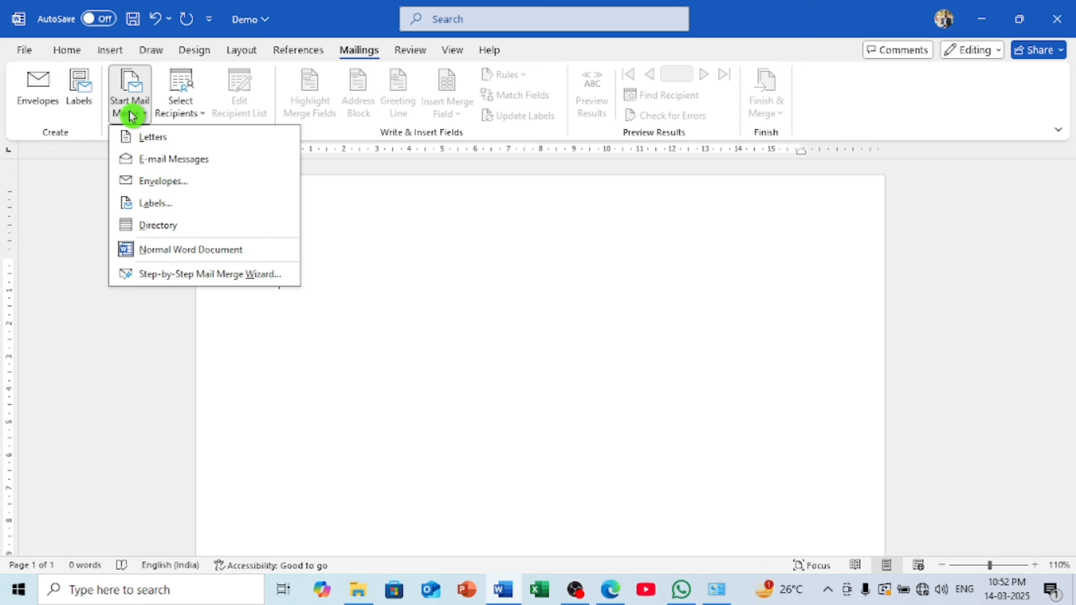
left_click(143, 137)
scroll(310, 324, "down", 5)
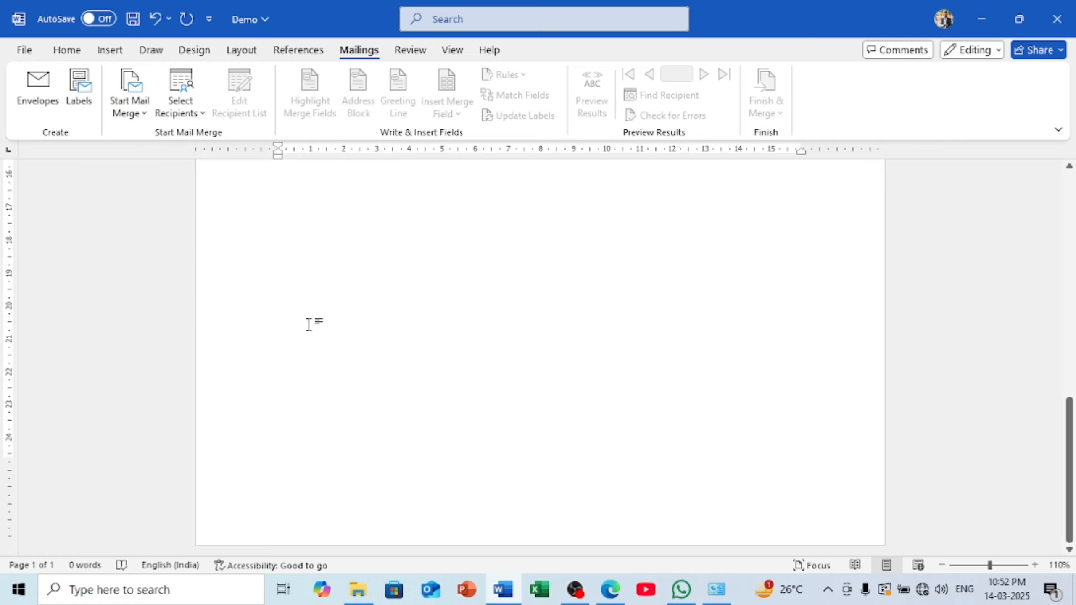
scroll(310, 328, "up", 5)
scroll(310, 331, "up", 1)
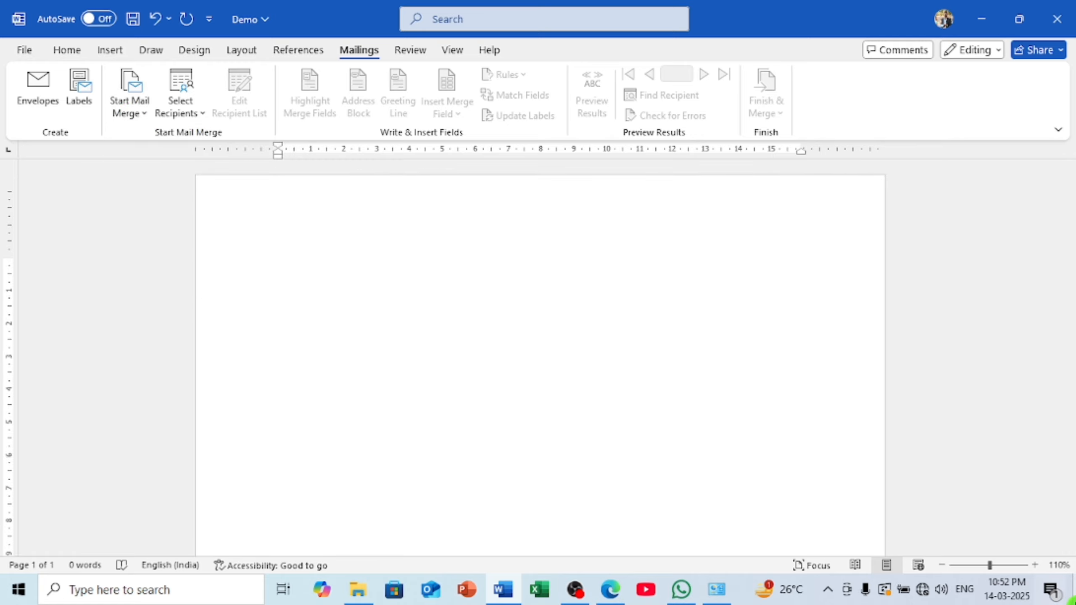
left_click(945, 567)
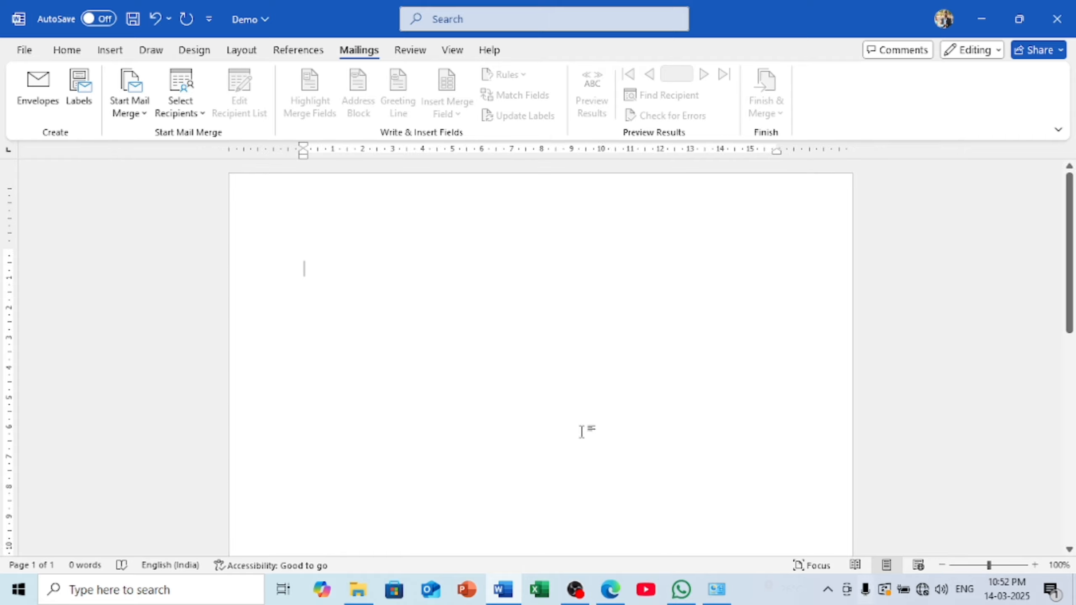
left_click(139, 118)
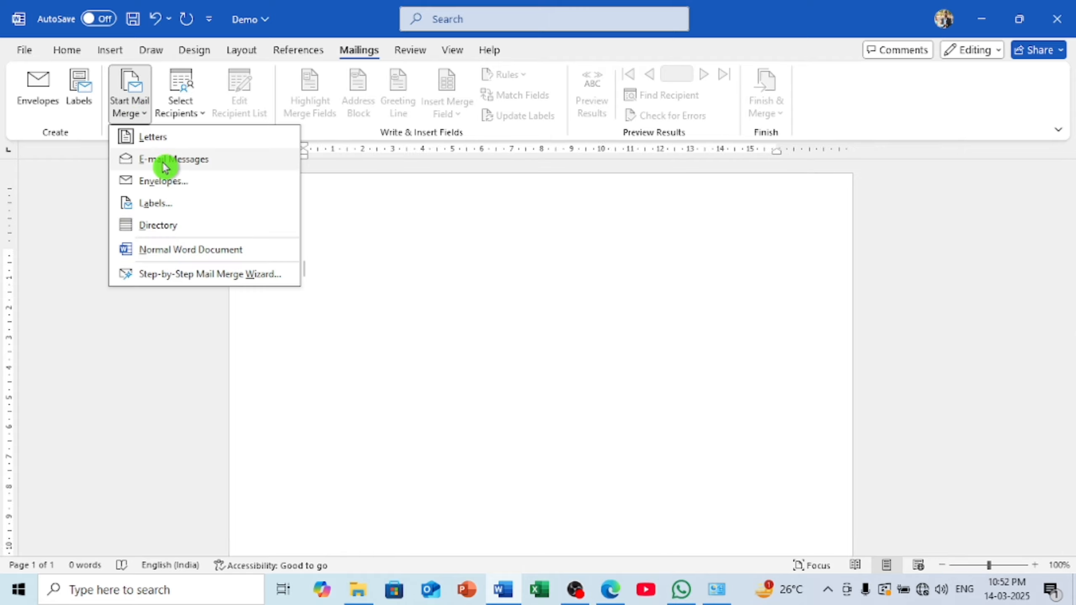
left_click(165, 160)
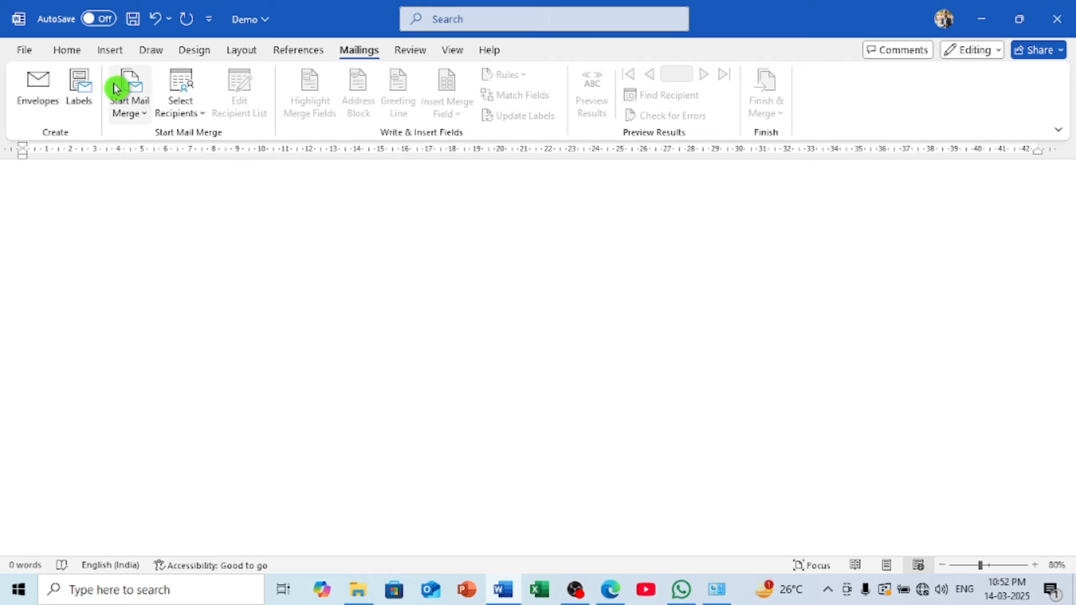
left_click(126, 96)
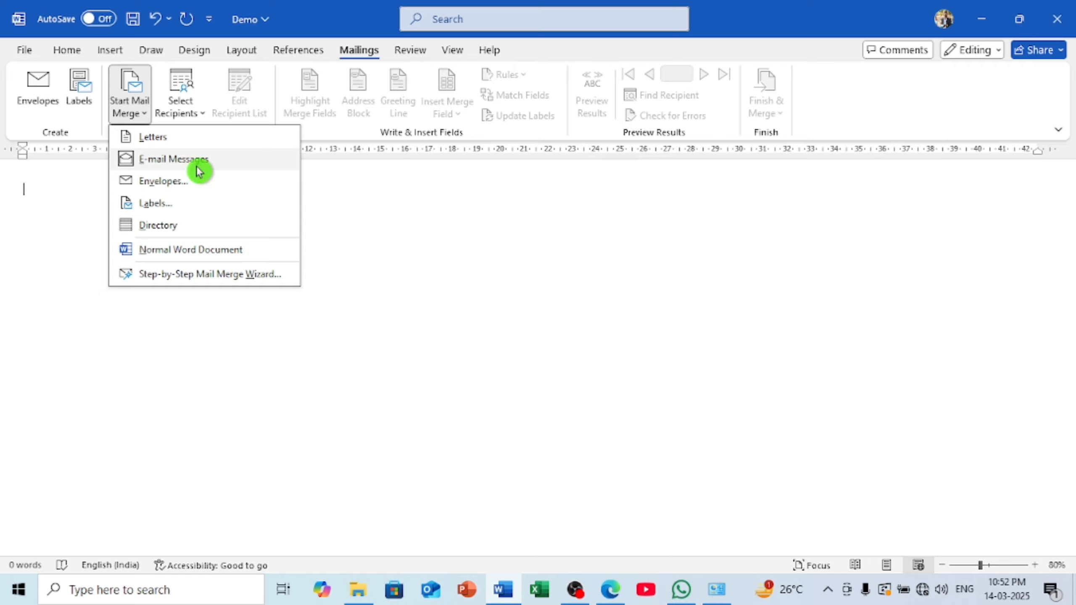
left_click(619, 300)
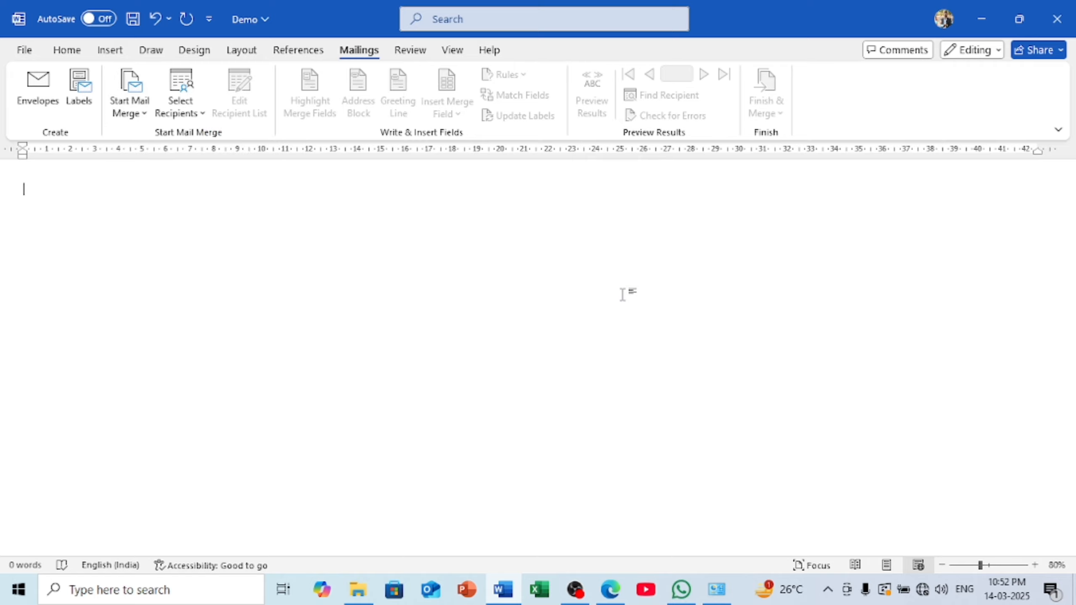
left_click(121, 105)
left_click(141, 186)
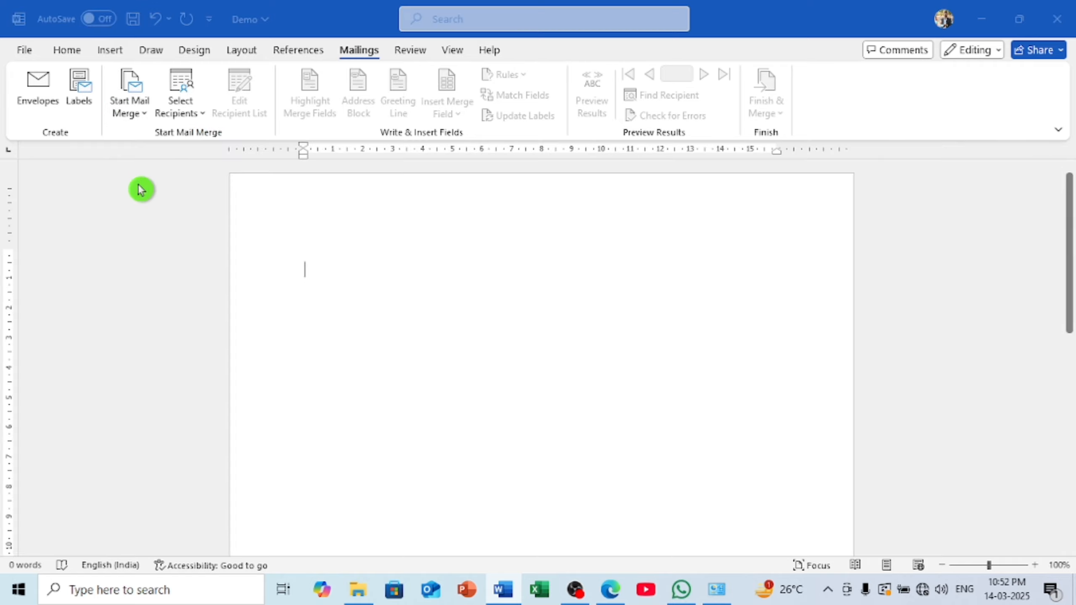
left_click(626, 421)
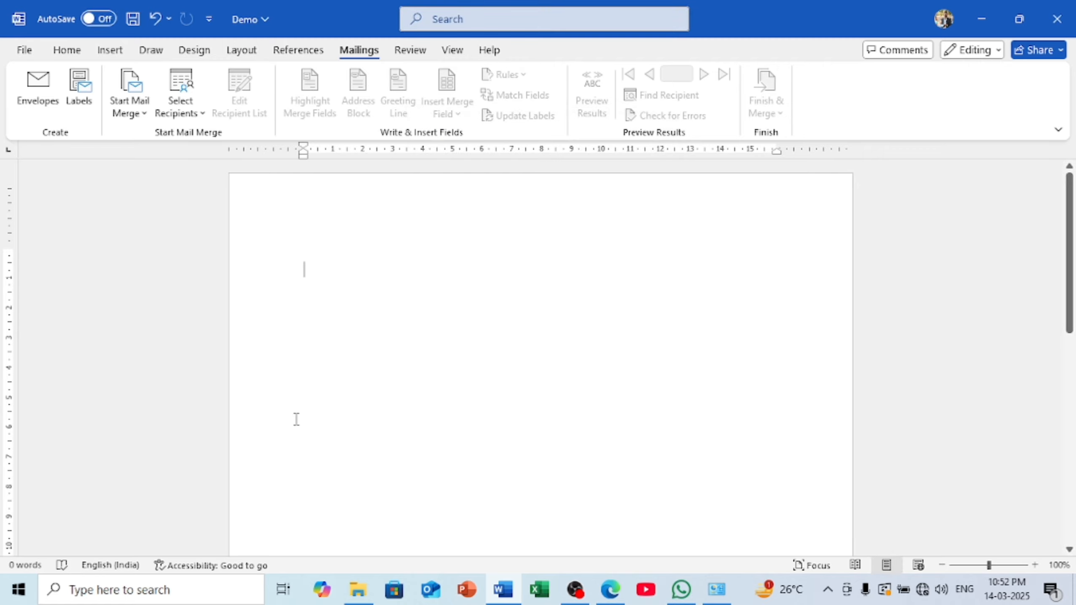
left_click(182, 106)
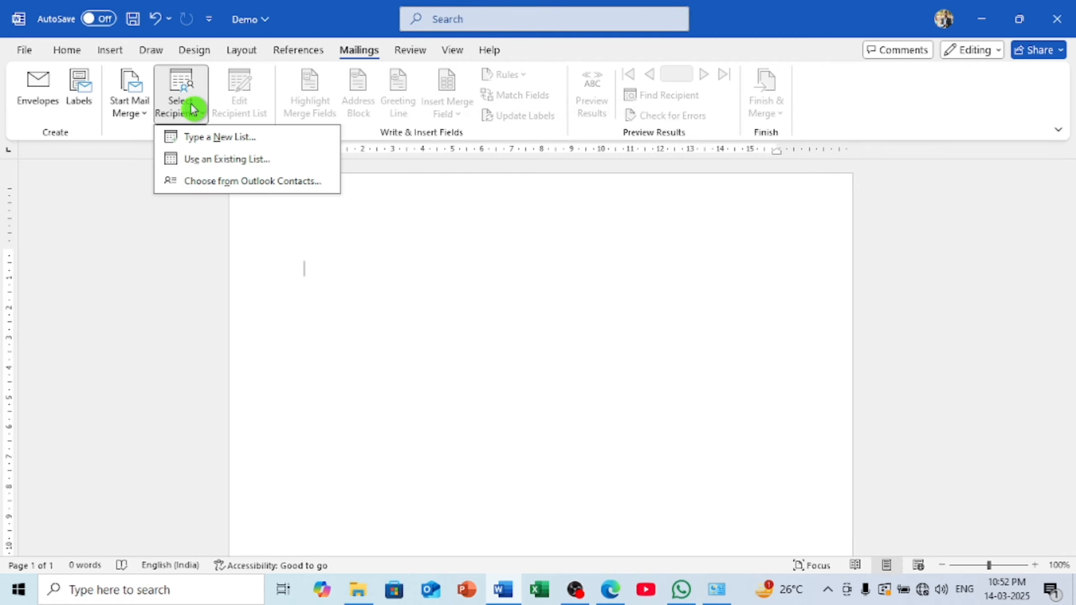
Start a new list with Type a New List and open Customize Columns
left_click(236, 144)
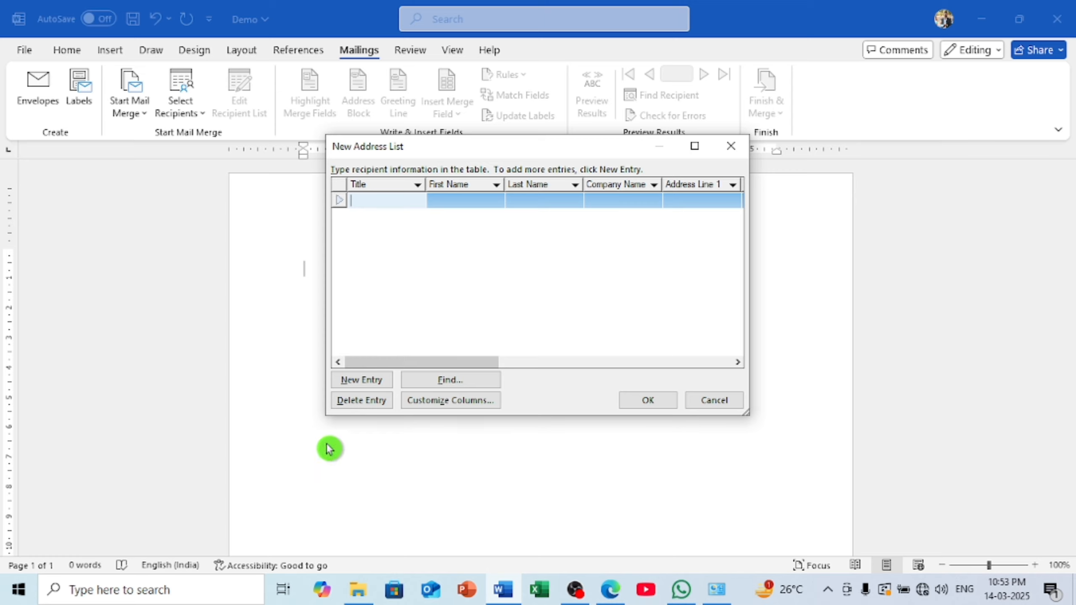
left_click(436, 404)
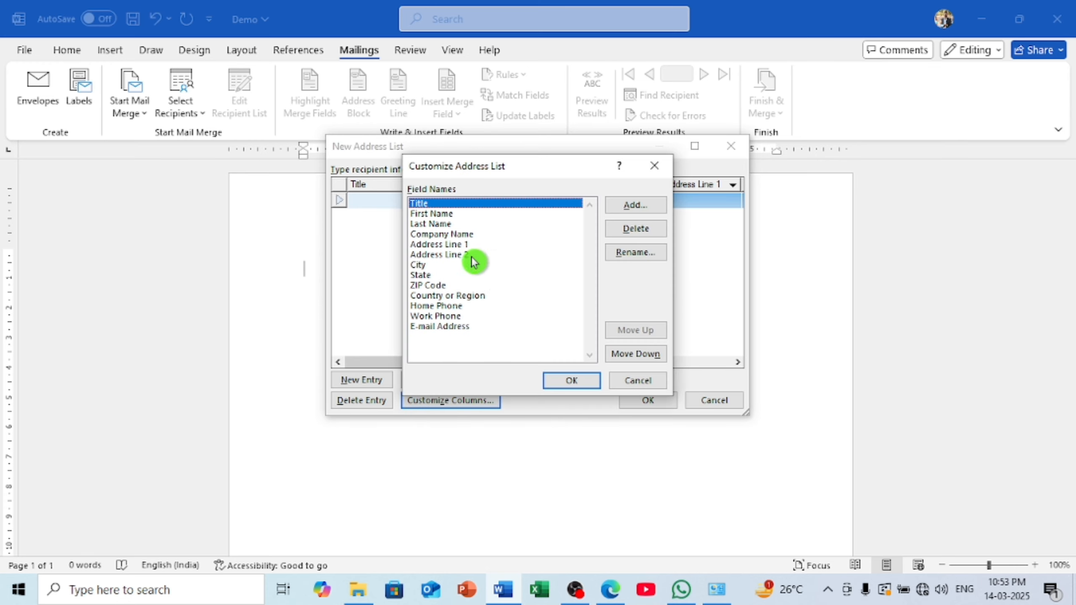
Delete the Work Phone, Home Phone, Country or Region, E-mail Address, ZIP Code and State fields
left_click(449, 316)
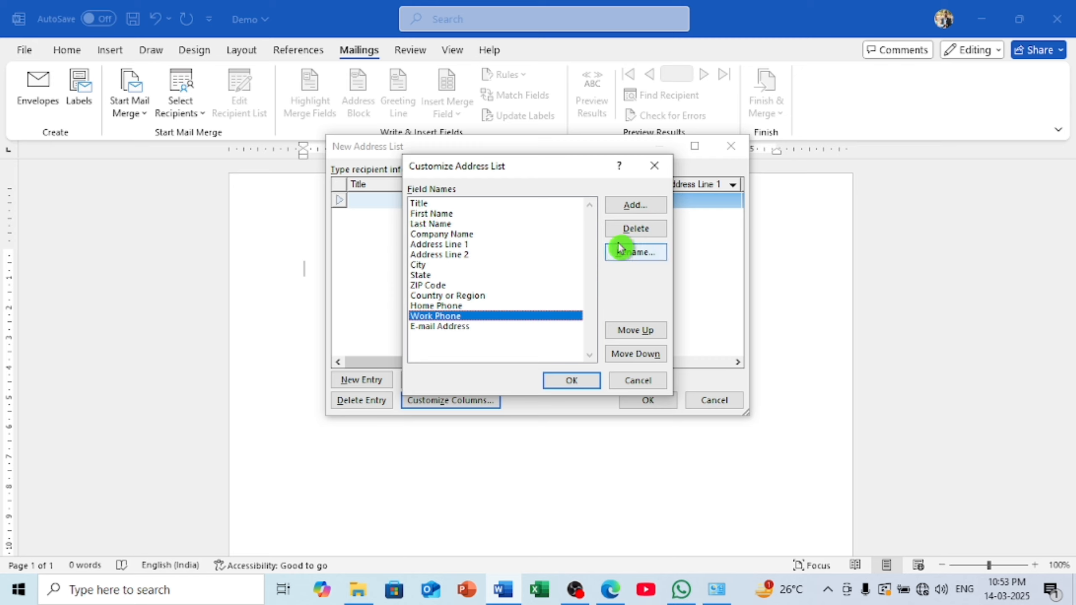
left_click(635, 229)
left_click(520, 338)
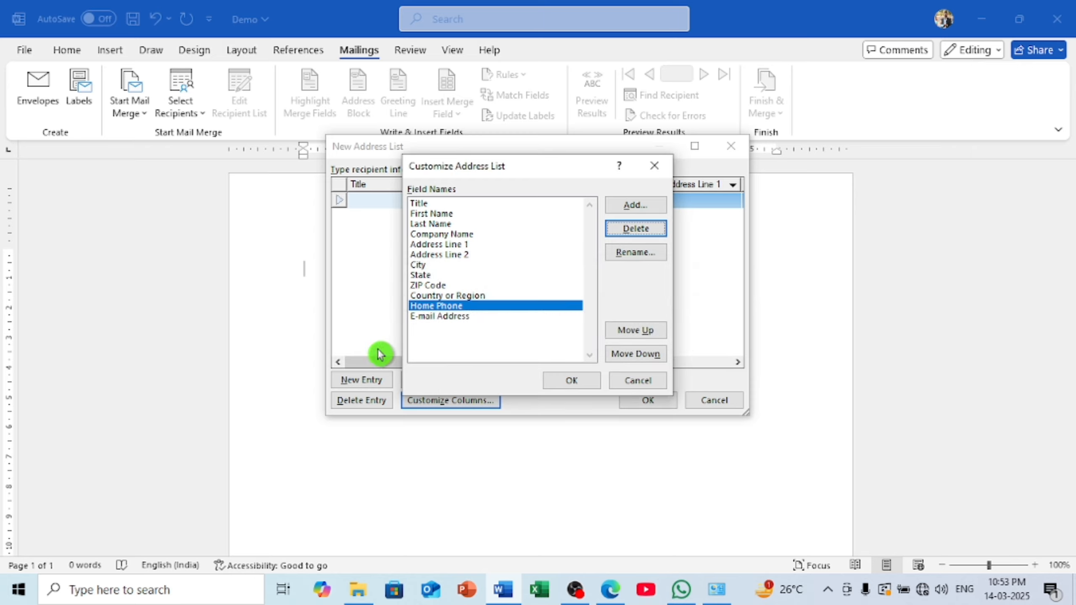
left_click(639, 228)
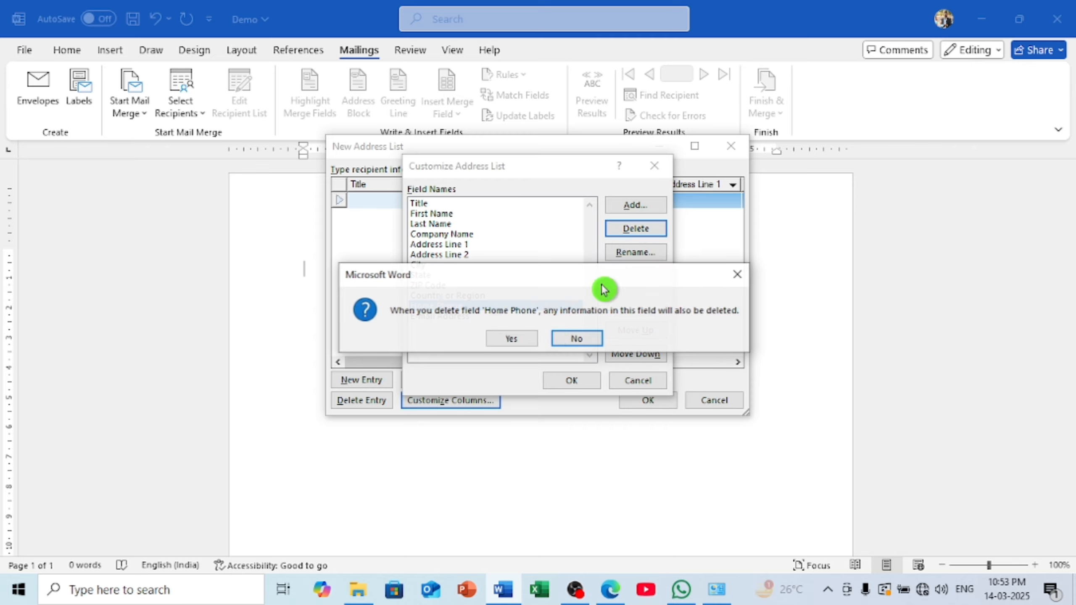
left_click(523, 339)
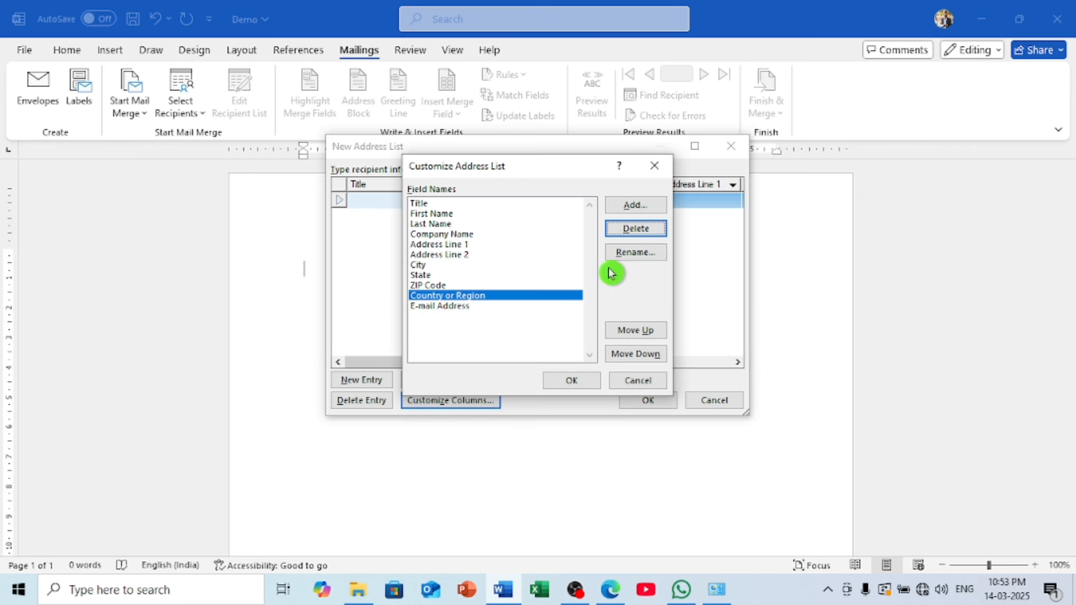
left_click(634, 229)
left_click(510, 338)
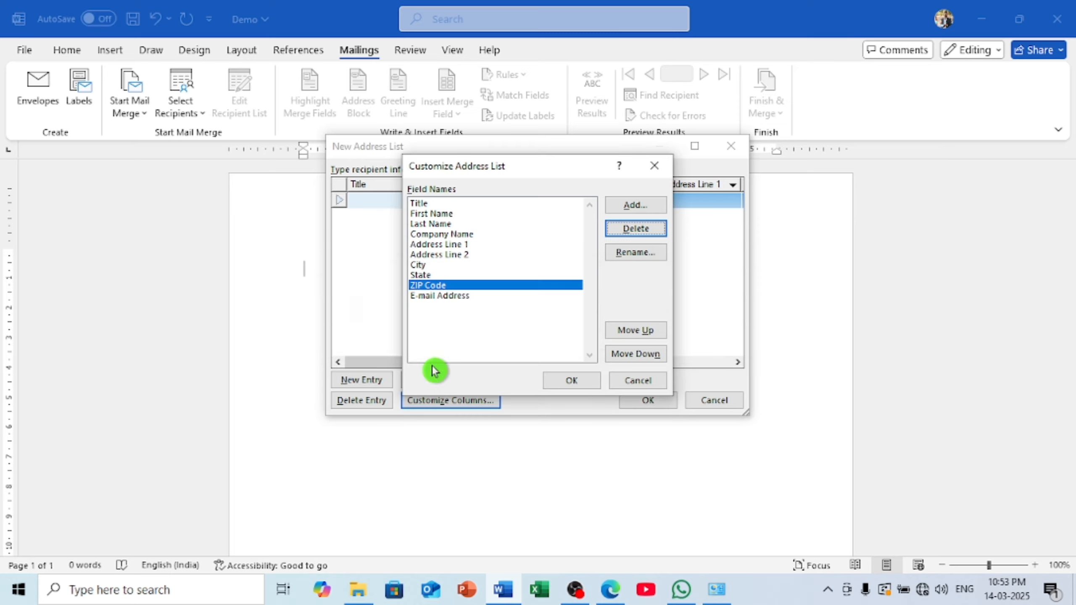
left_click(463, 295)
left_click(635, 228)
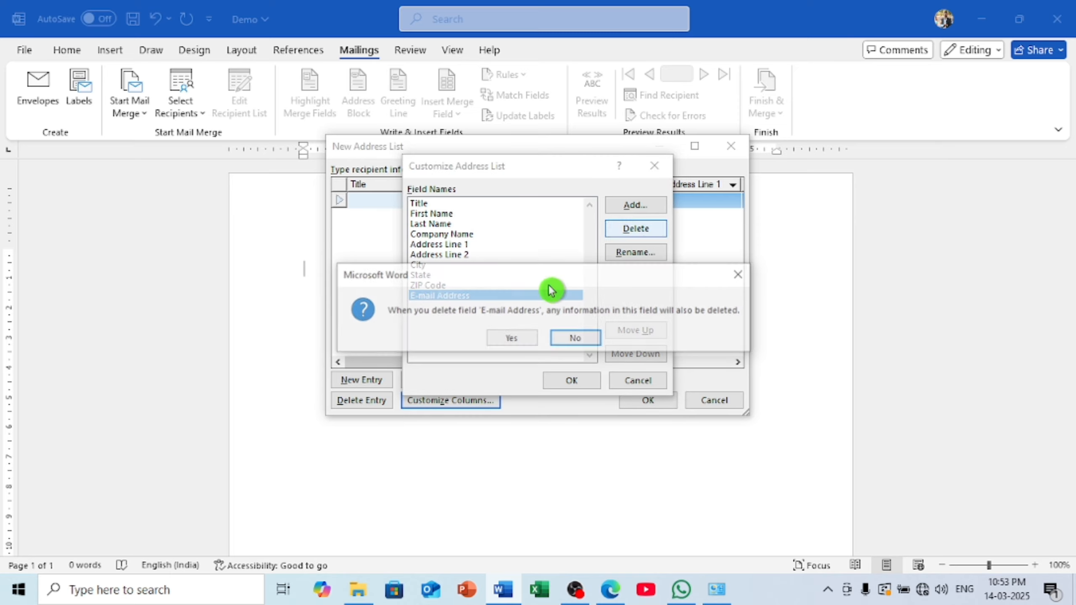
left_click(513, 340)
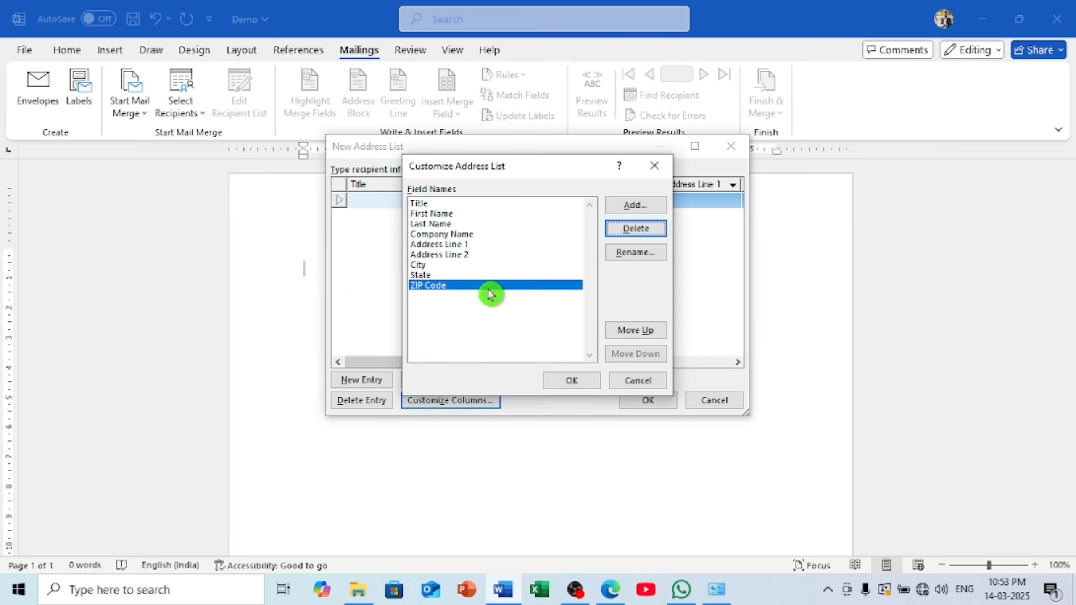
left_click(634, 228)
left_click(511, 339)
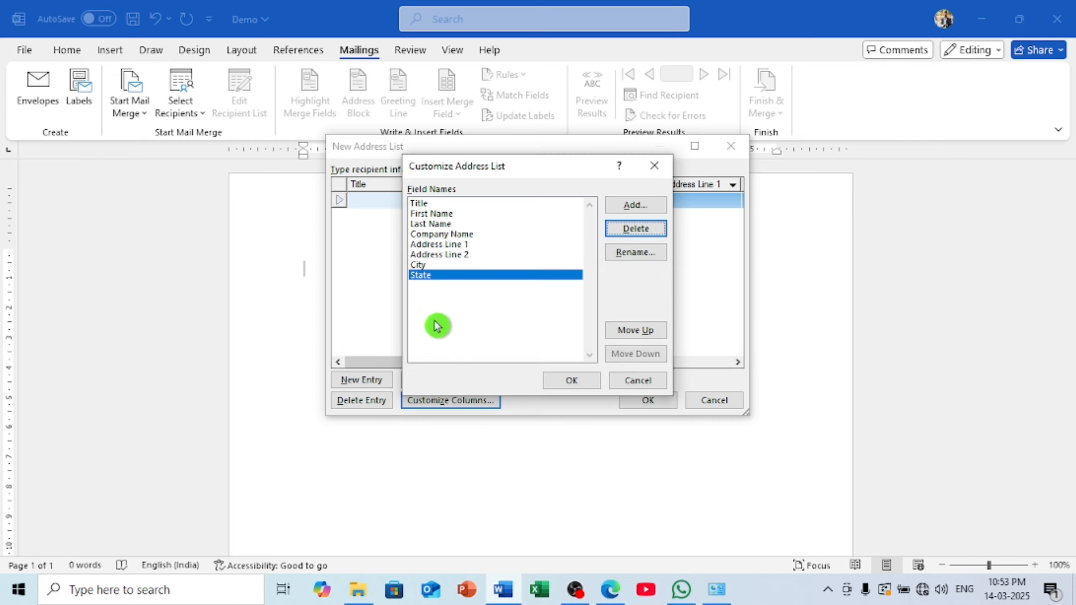
left_click(635, 228)
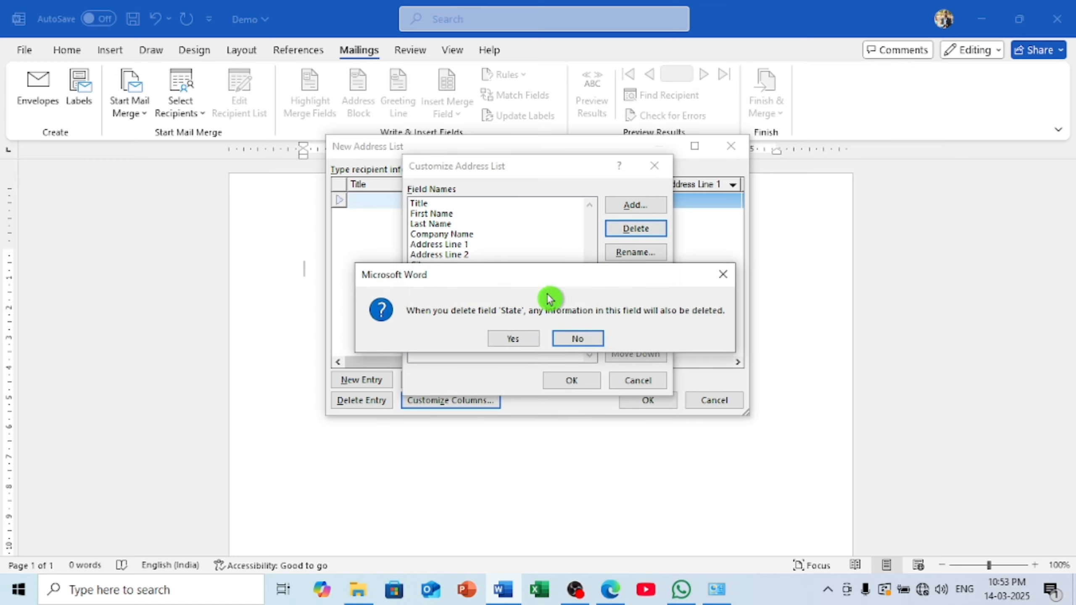
left_click(514, 339)
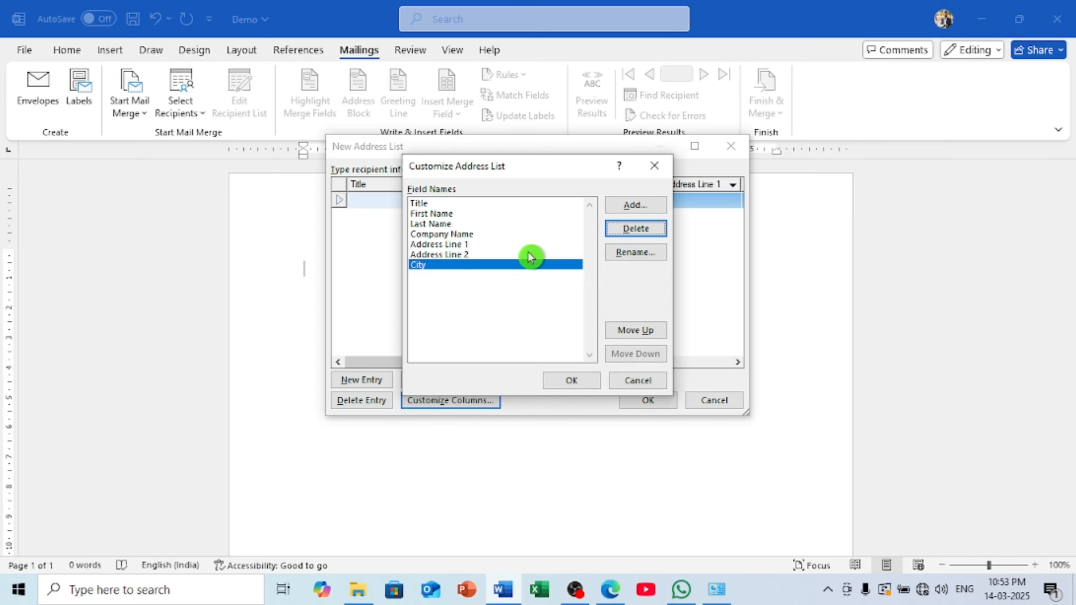
Delete the Address Line 2 and Company Name fields
left_click(455, 255)
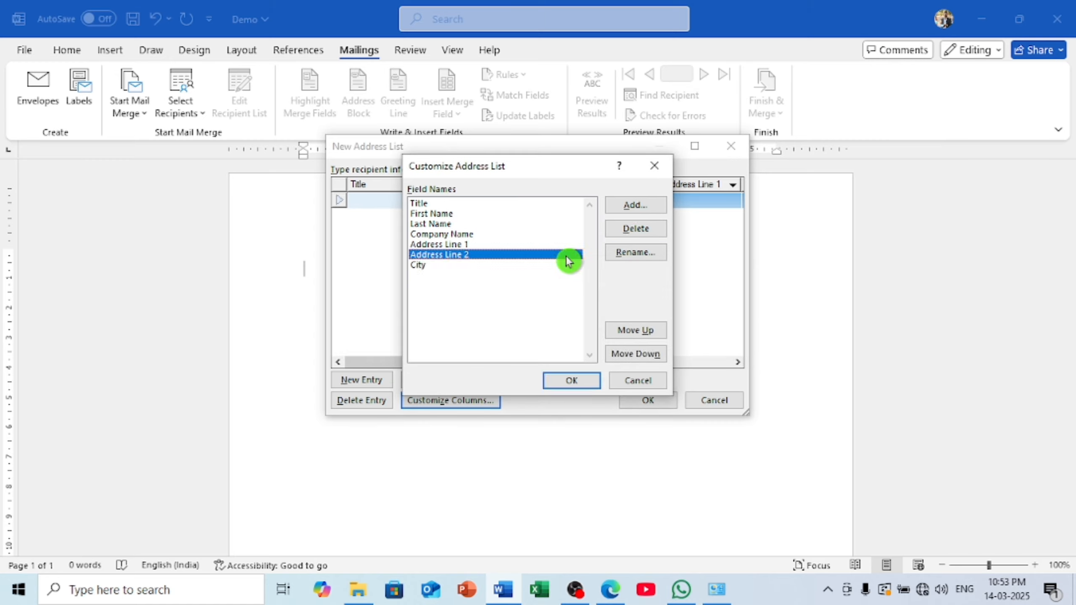
left_click(642, 234)
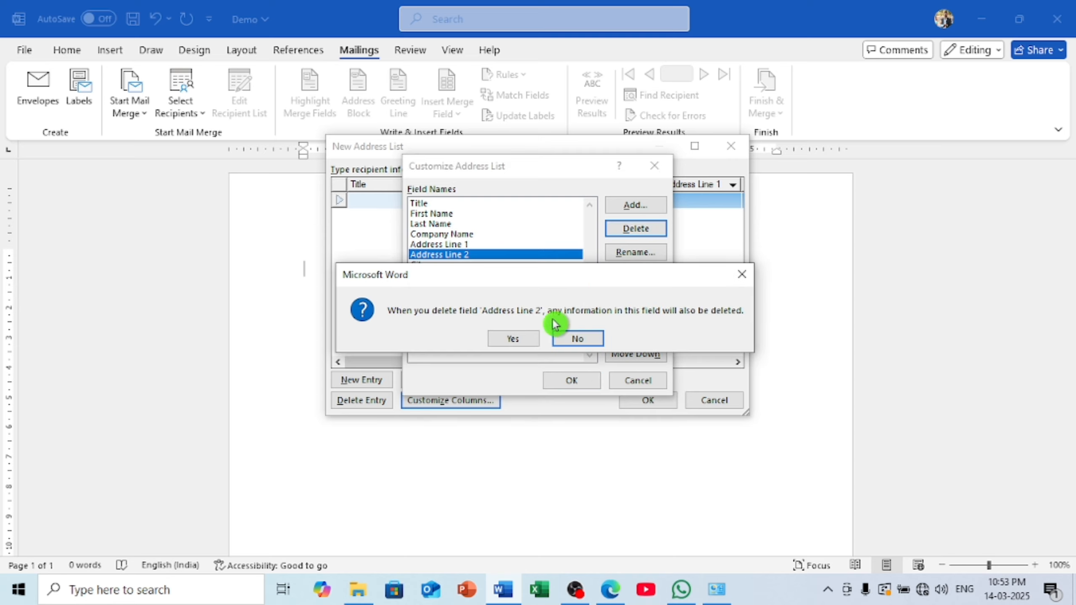
left_click(526, 338)
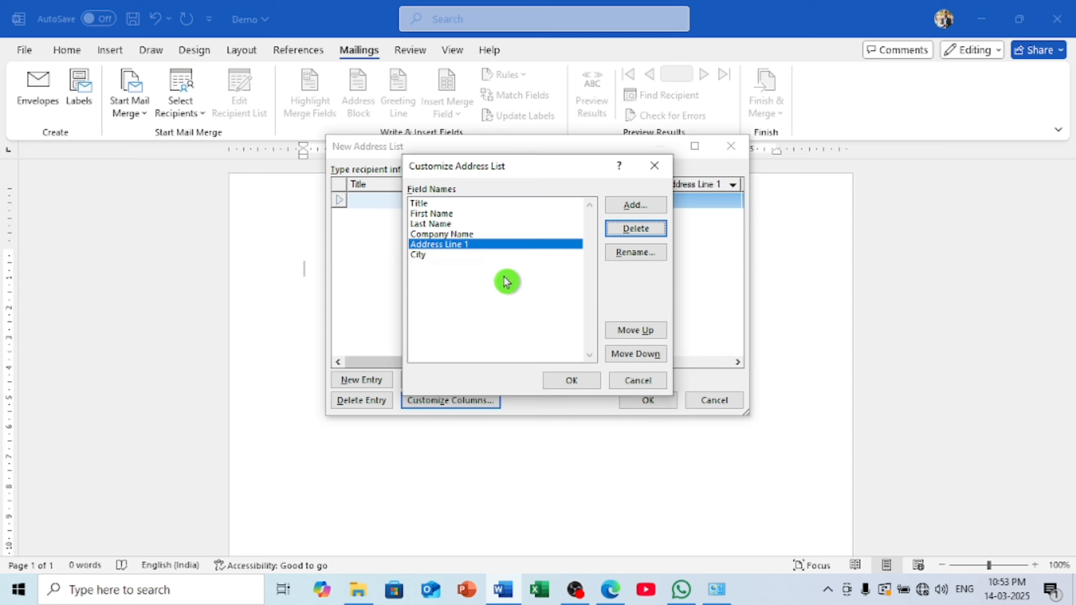
left_click(470, 234)
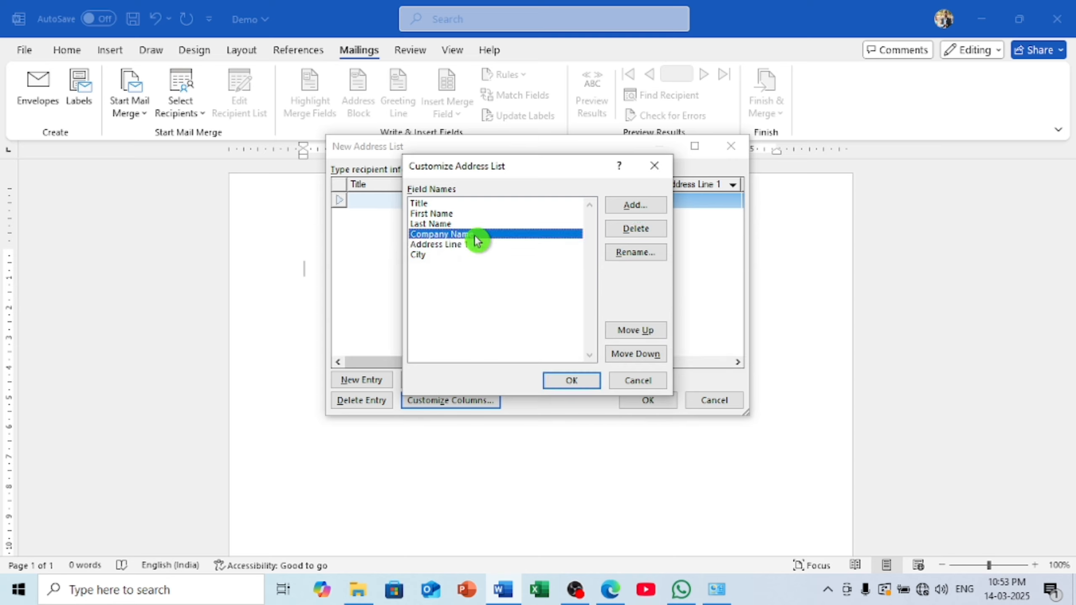
left_click(631, 232)
left_click(508, 339)
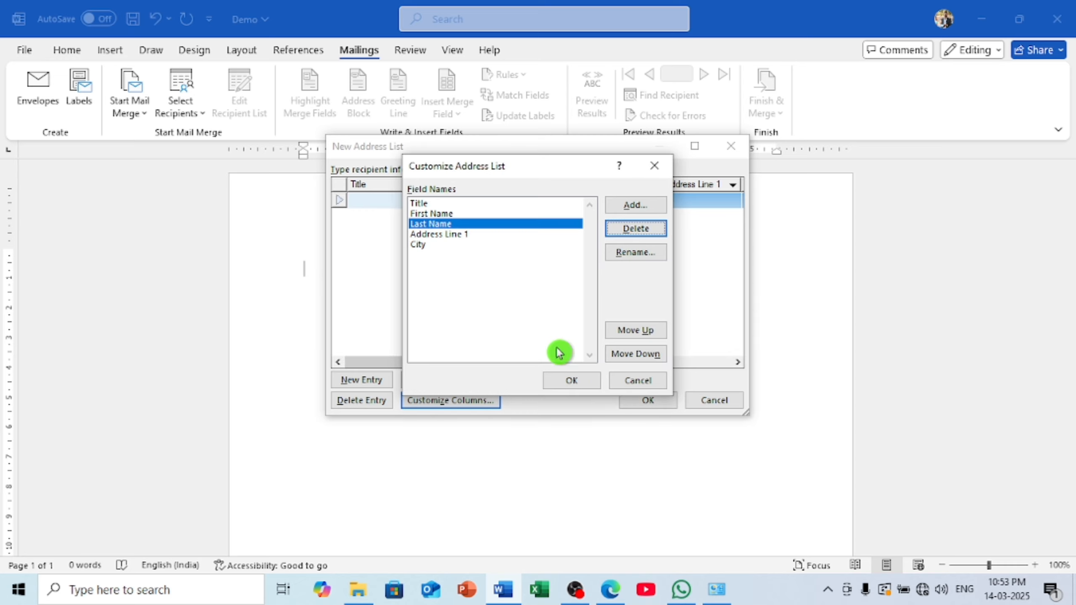
Keep City below Address Line 1, leave rename and add unchanged, and apply the list
left_click(428, 238)
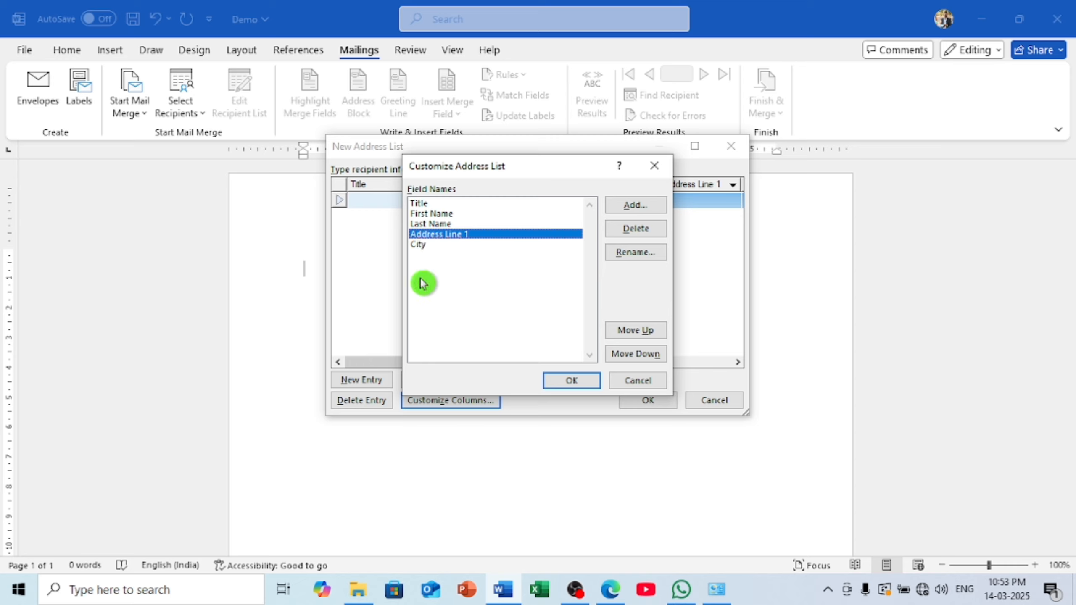
left_click(421, 249)
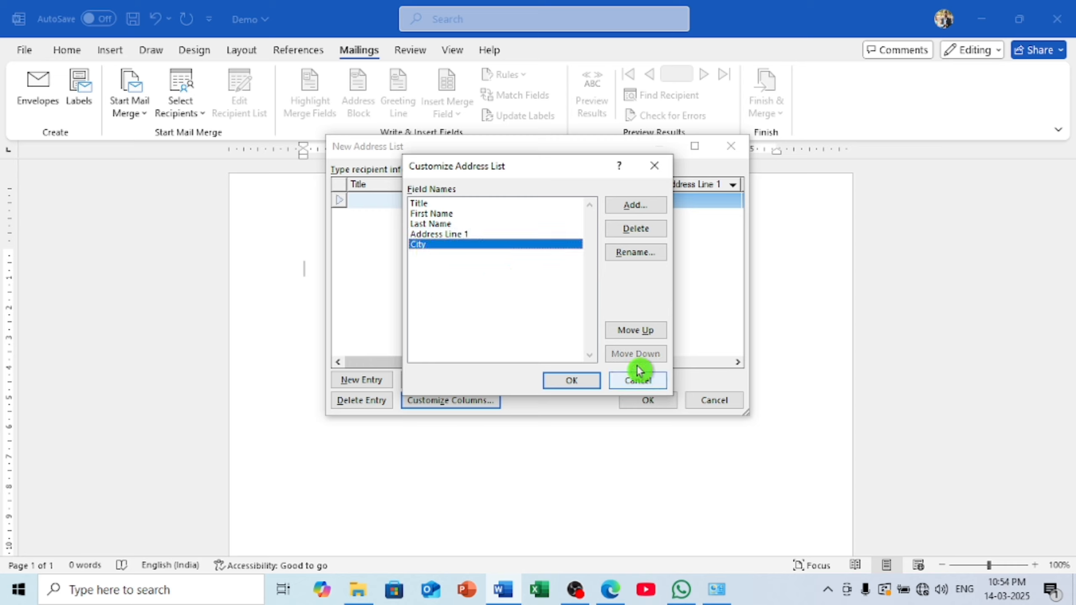
left_click(635, 330)
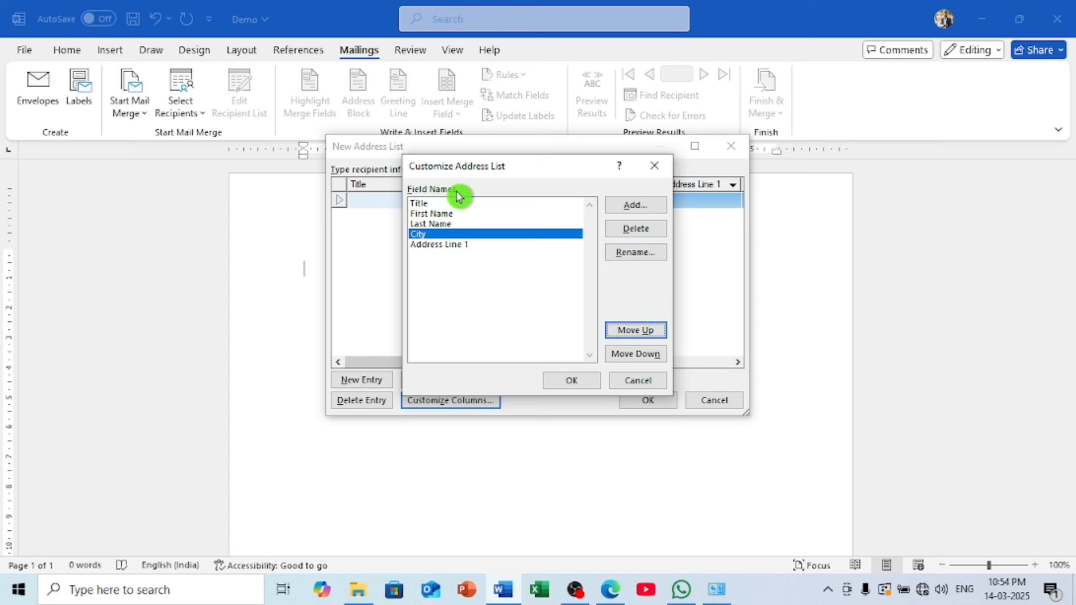
left_click(635, 355)
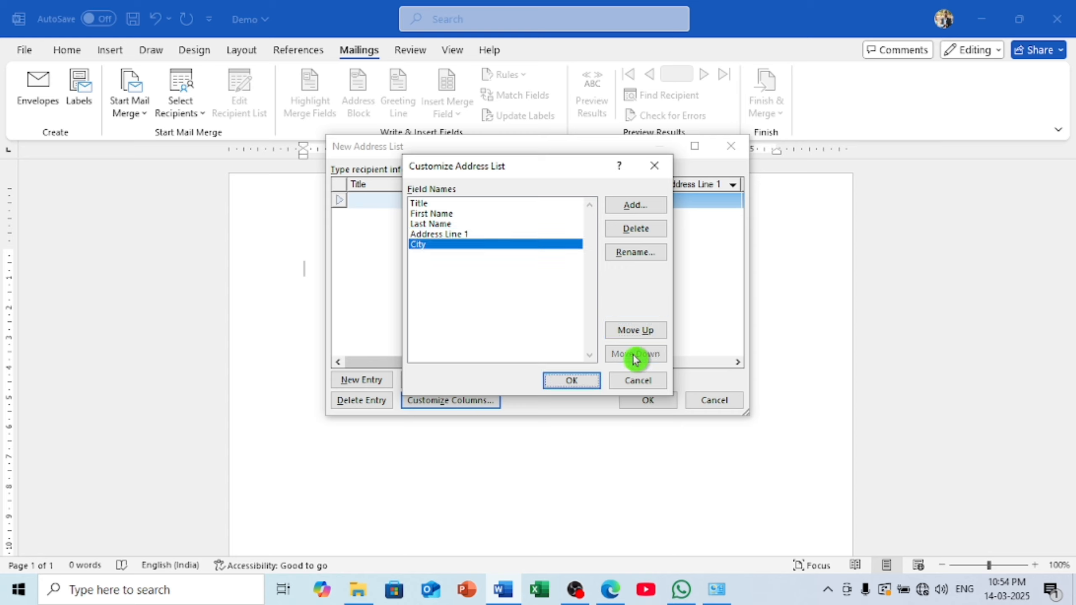
left_click(646, 253)
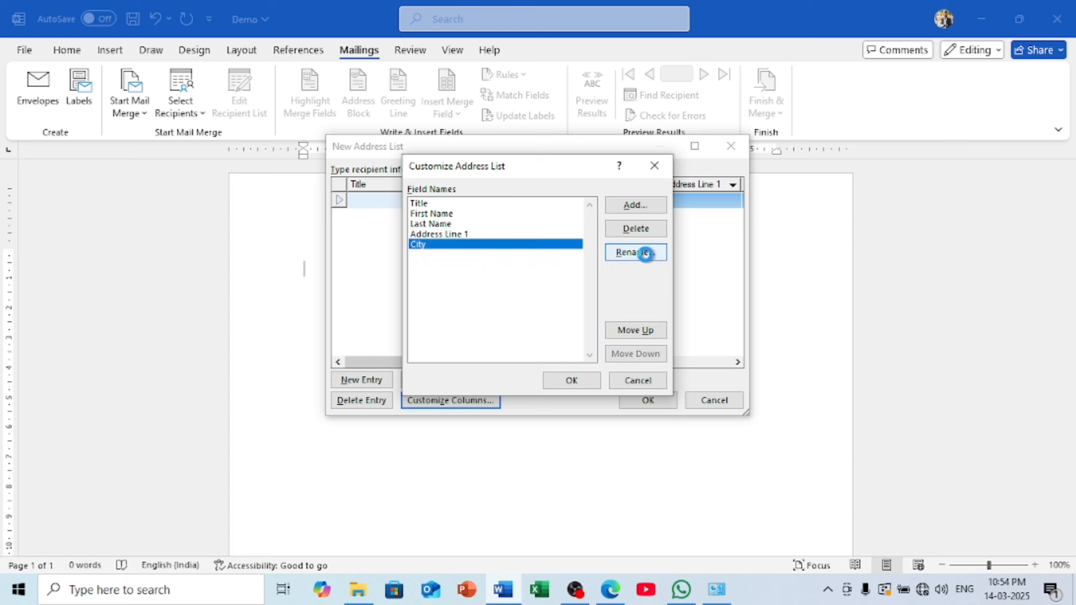
left_click(629, 315)
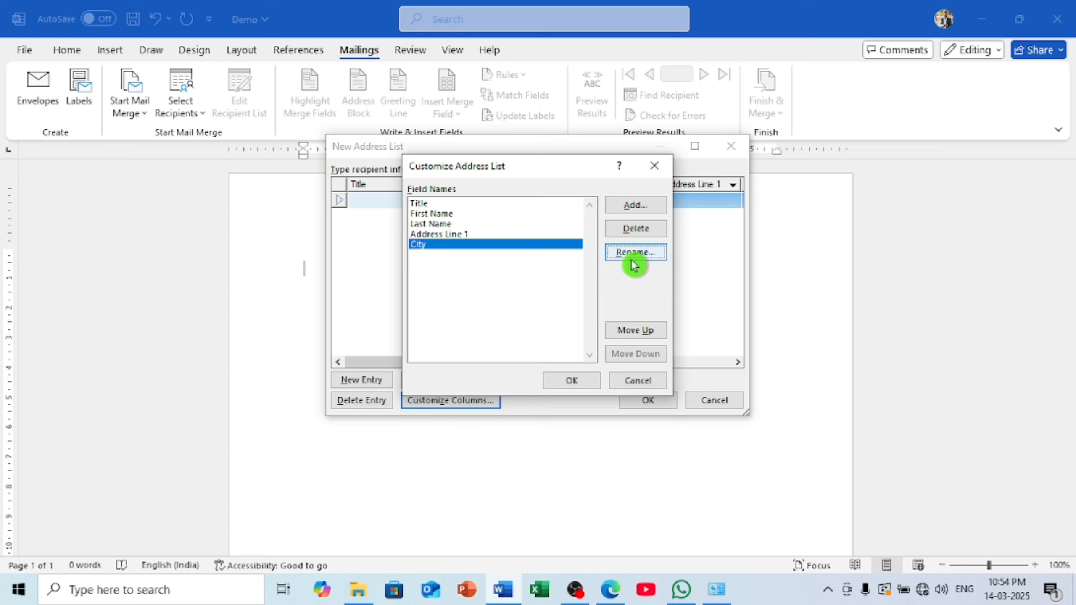
left_click(645, 208)
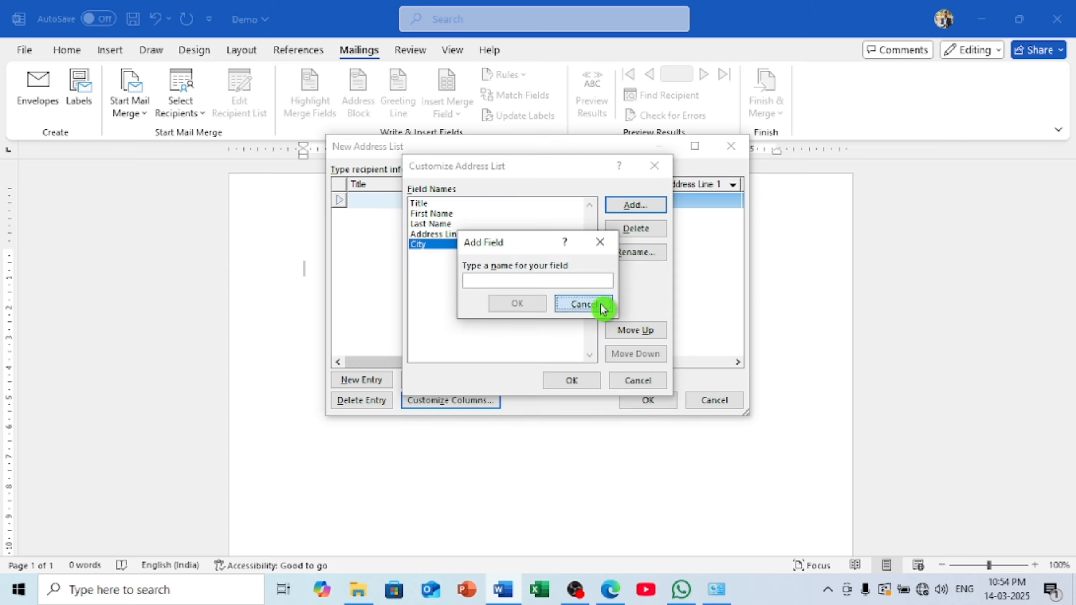
left_click(584, 304)
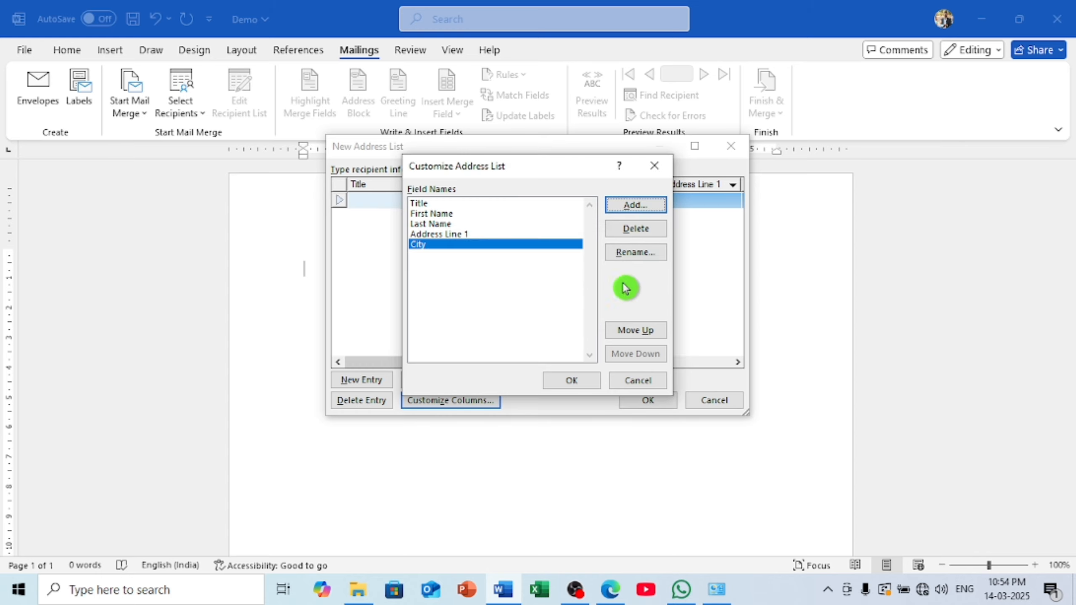
left_click(571, 379)
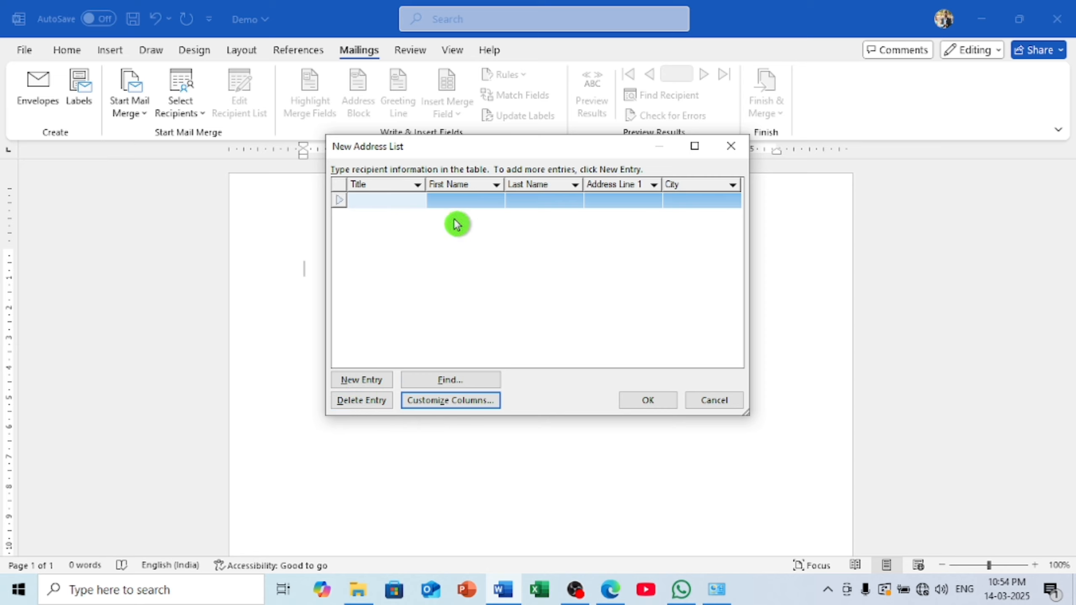
Enter title Mr and the first recipient's first name
left_click(376, 198)
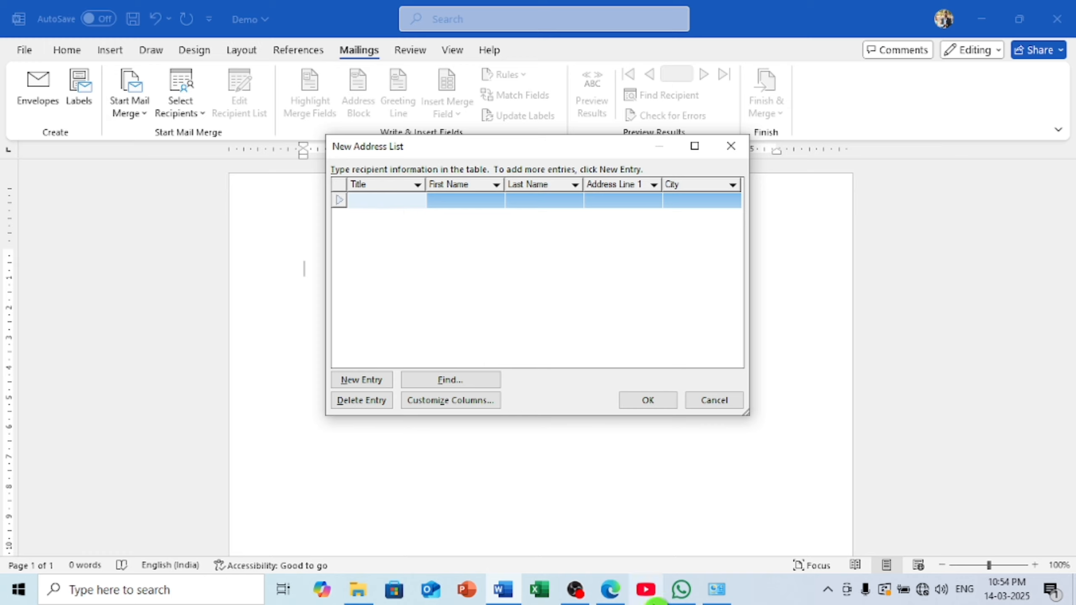
type("M")
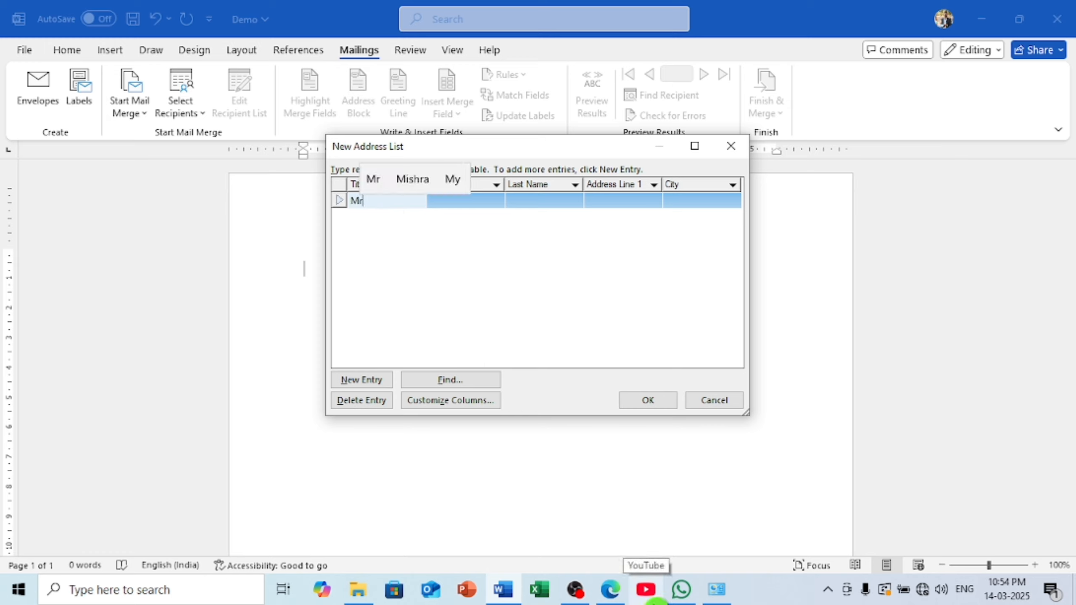
type("r")
key("Tab")
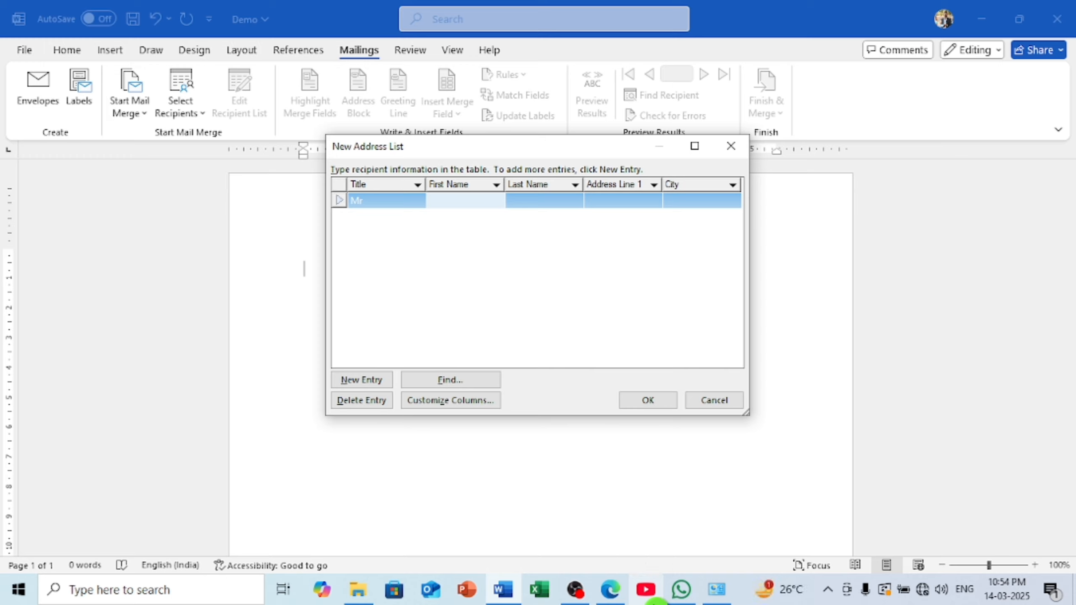
type("R")
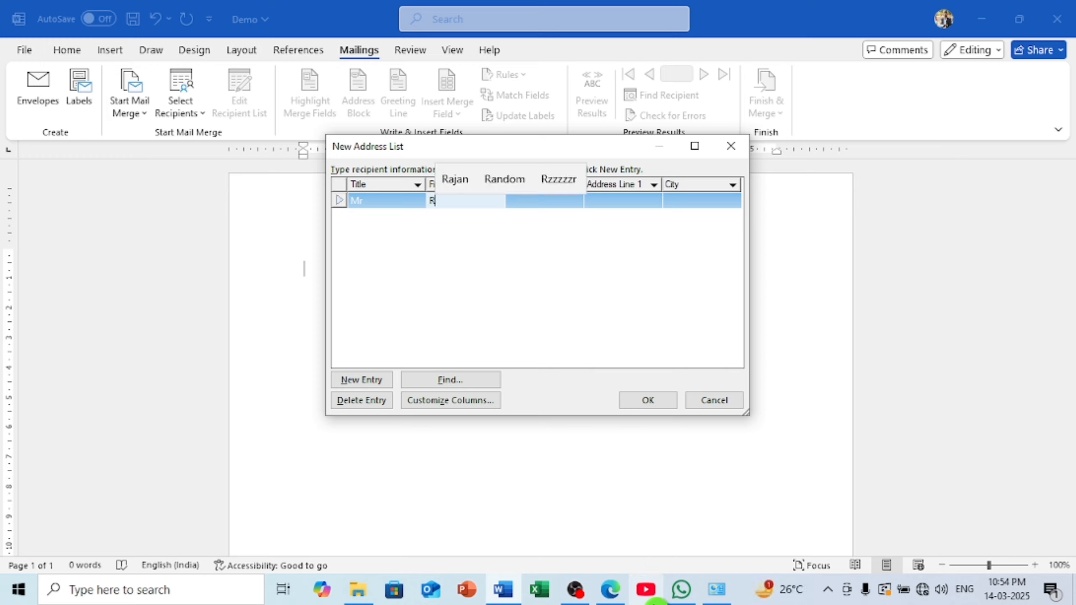
left_click(452, 181)
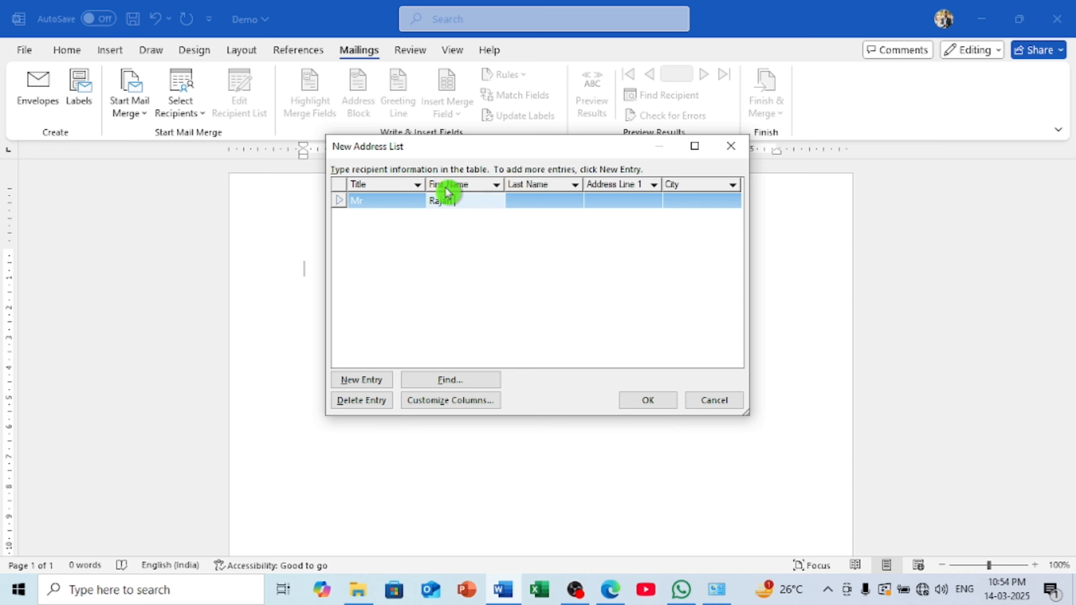
key("Tab")
Fill in the last name, address and city, then add a new entry row
type("K")
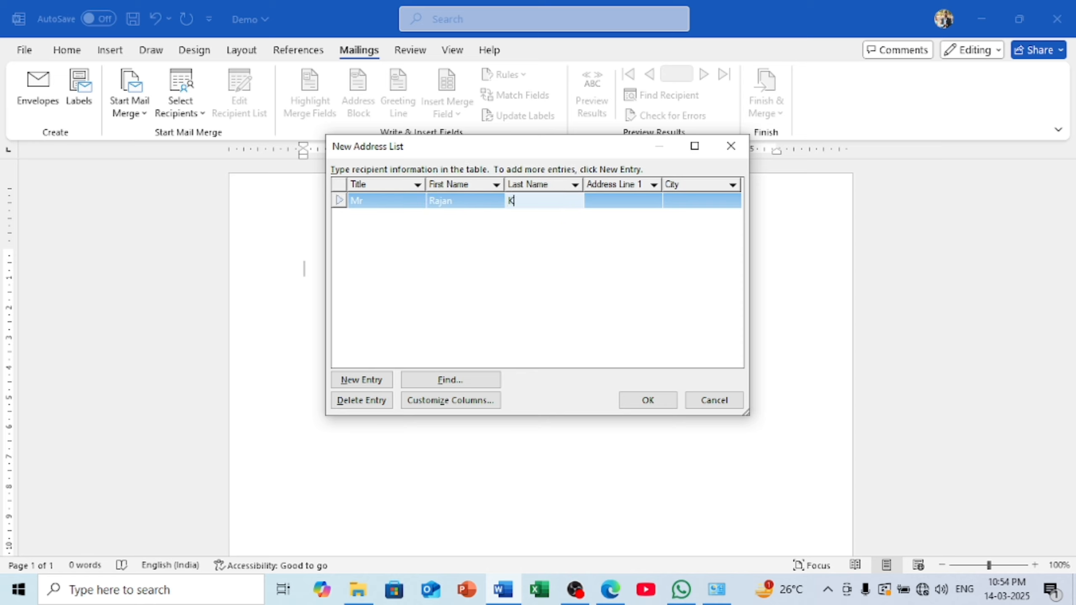
type("u")
left_click(544, 180)
key("Tab")
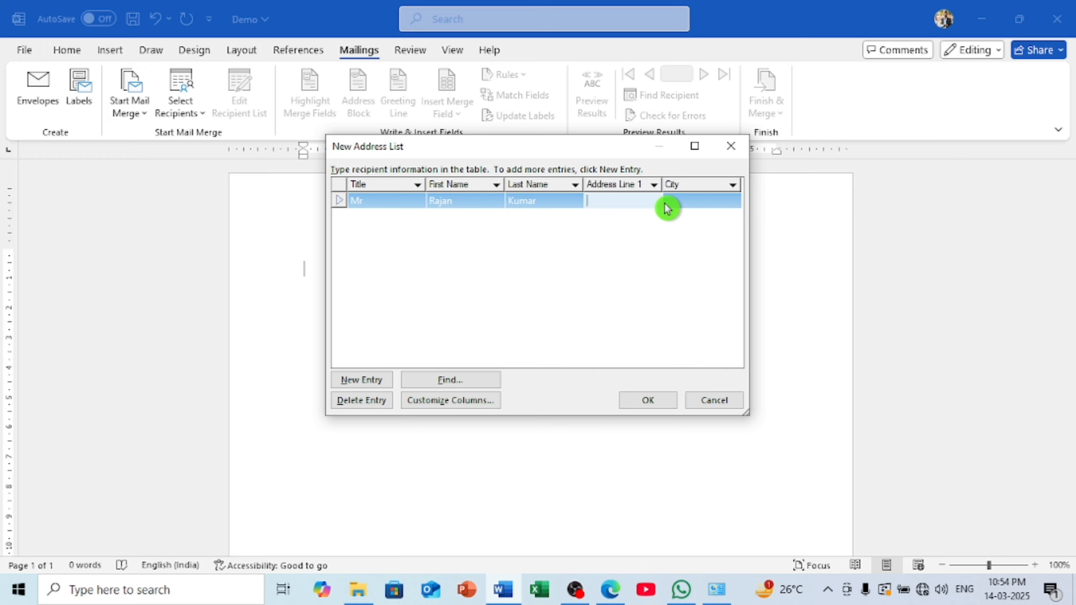
type("Deo")
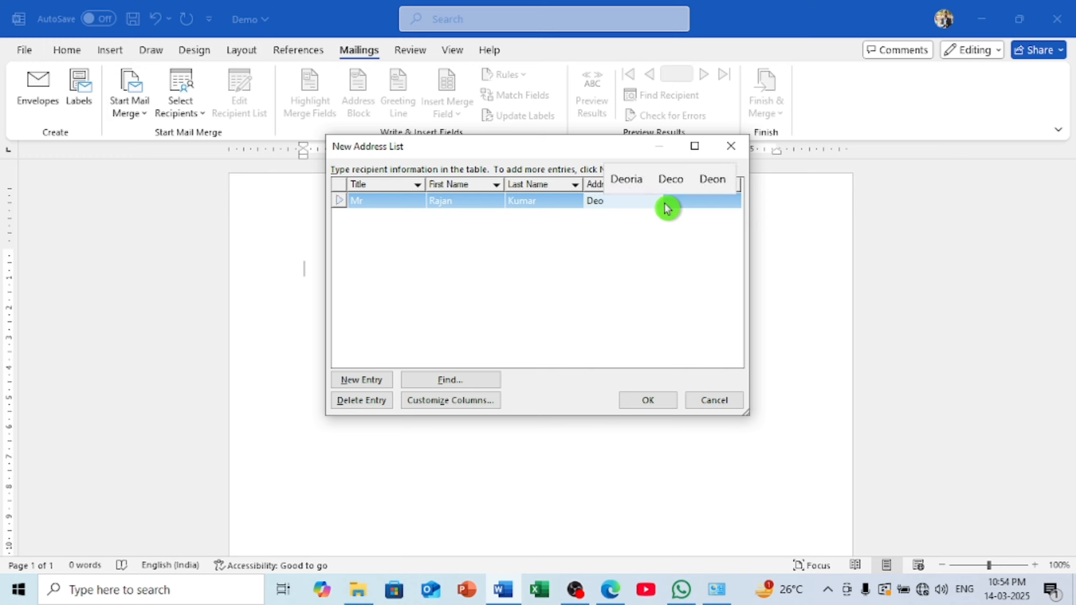
left_click(626, 179)
key("Tab")
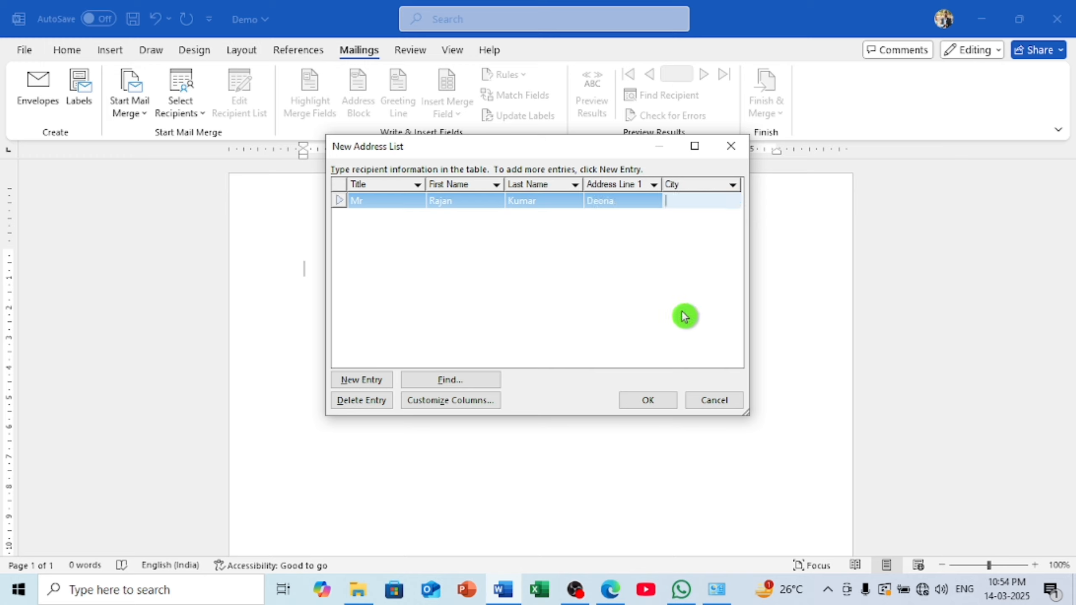
type("Deo")
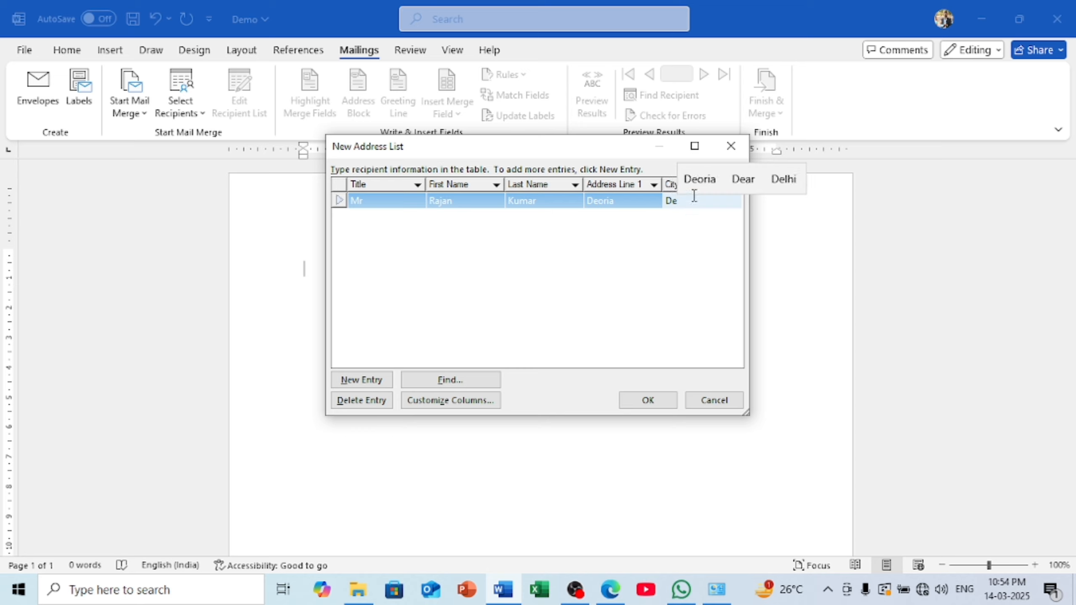
left_click(694, 189)
key("alt+n")
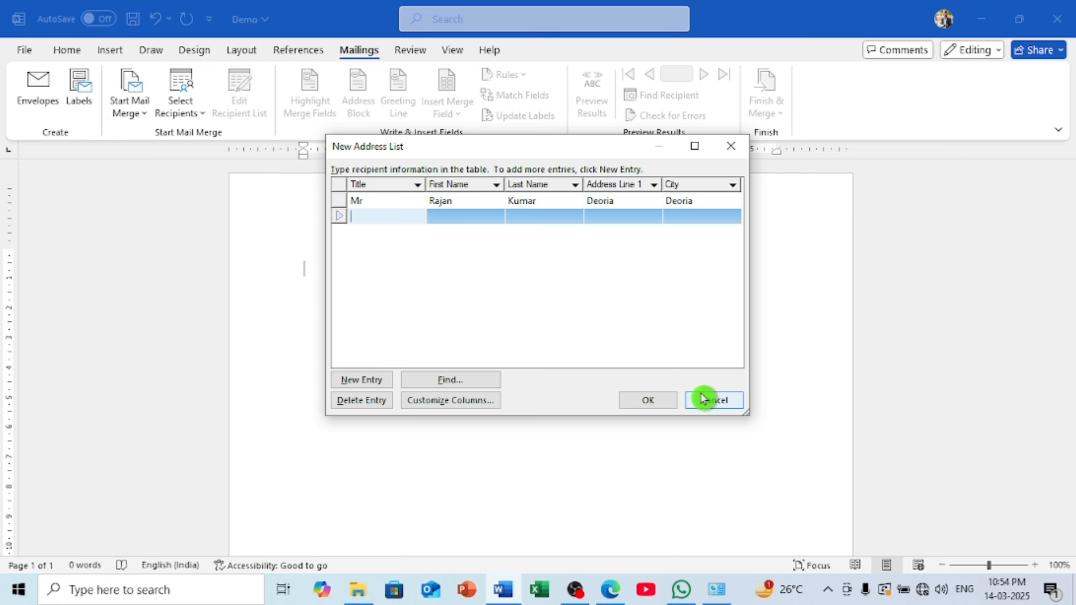
Enter title Mr and the second recipient's first name, fixing a typo
type("r")
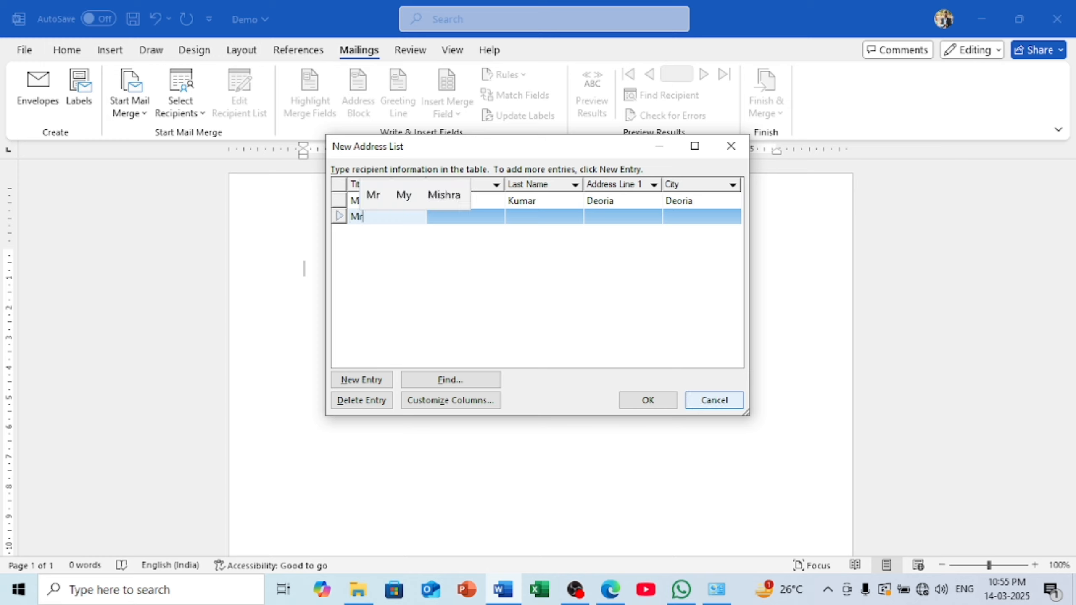
key("Tab")
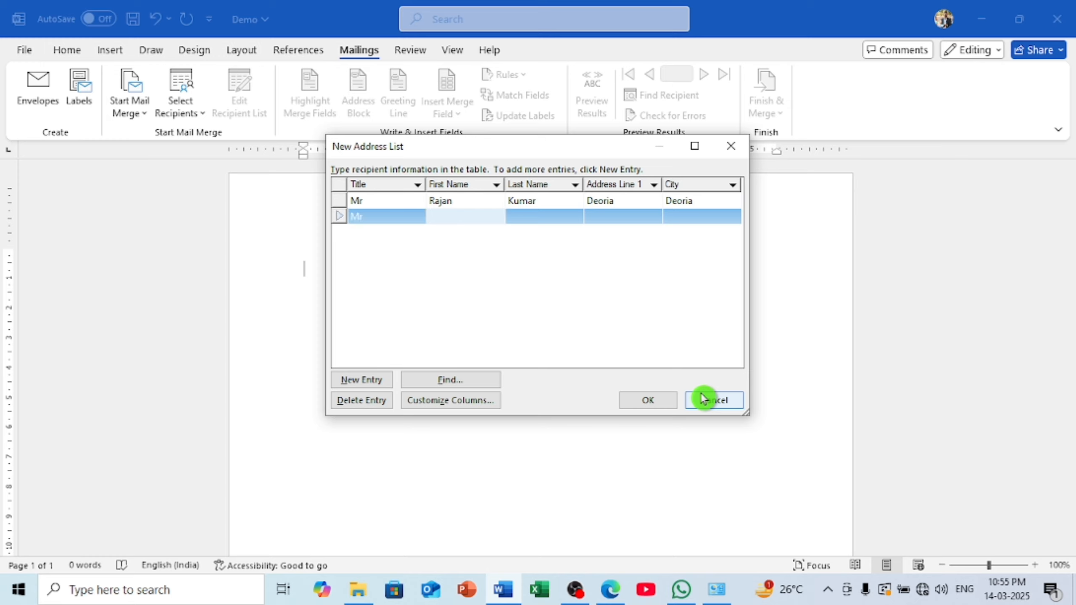
type("Panj")
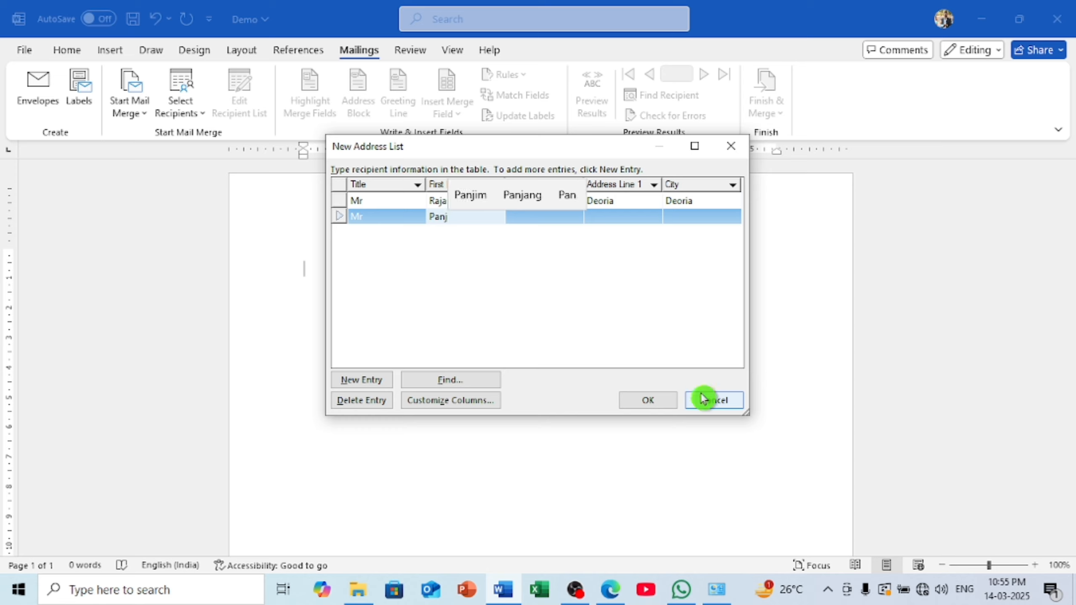
key("BackSpace")
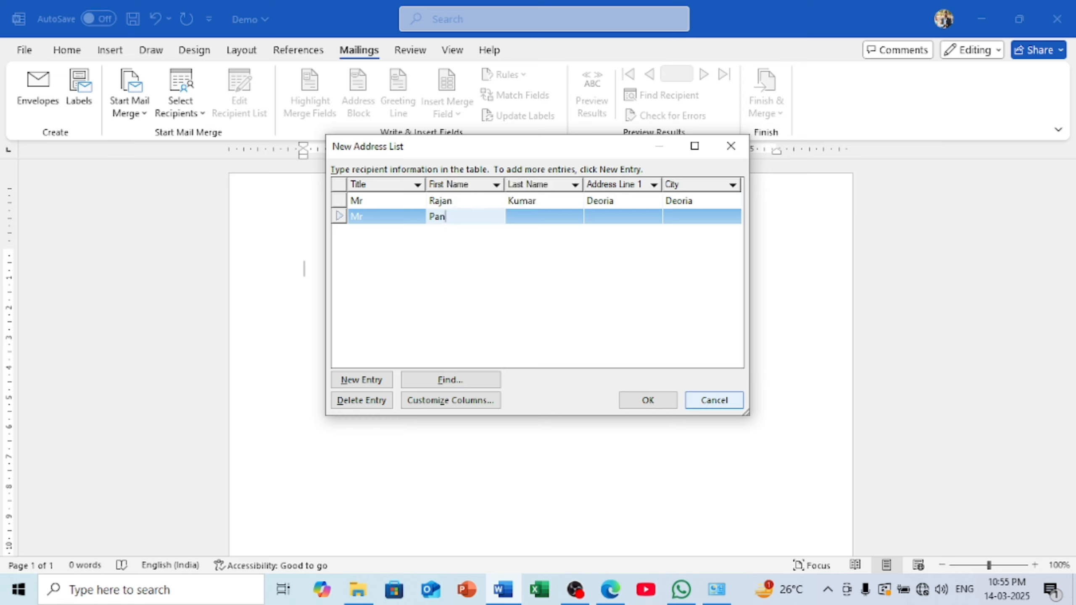
type("ka")
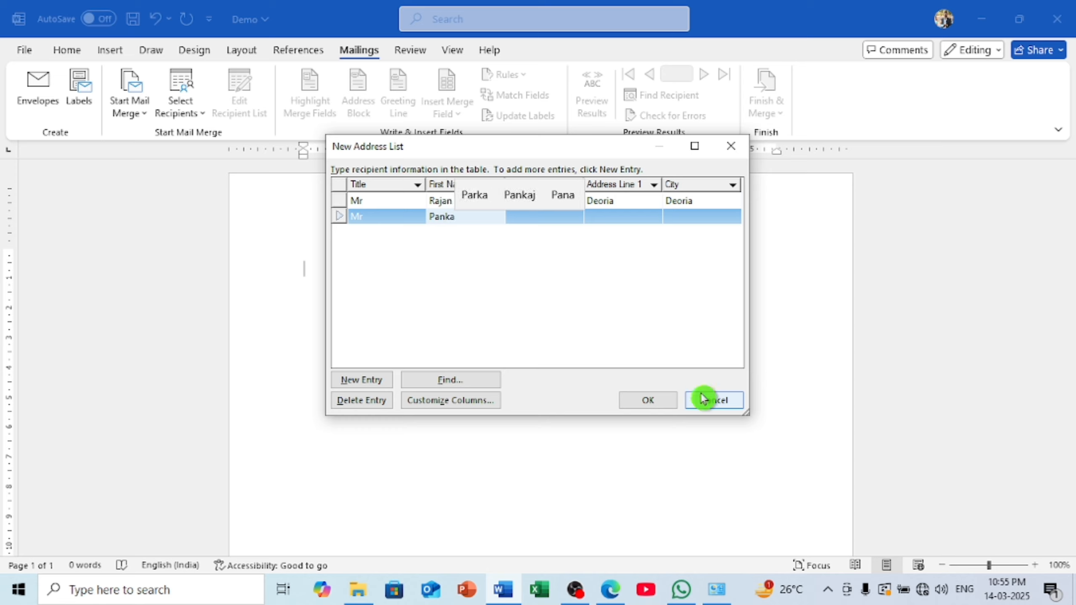
left_click(517, 197)
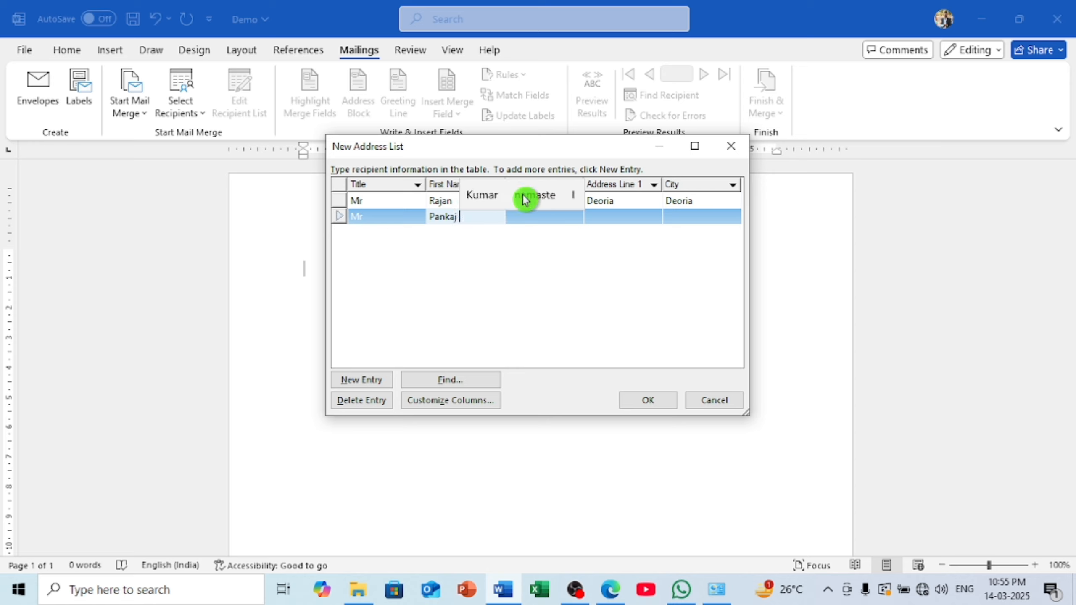
key("Tab")
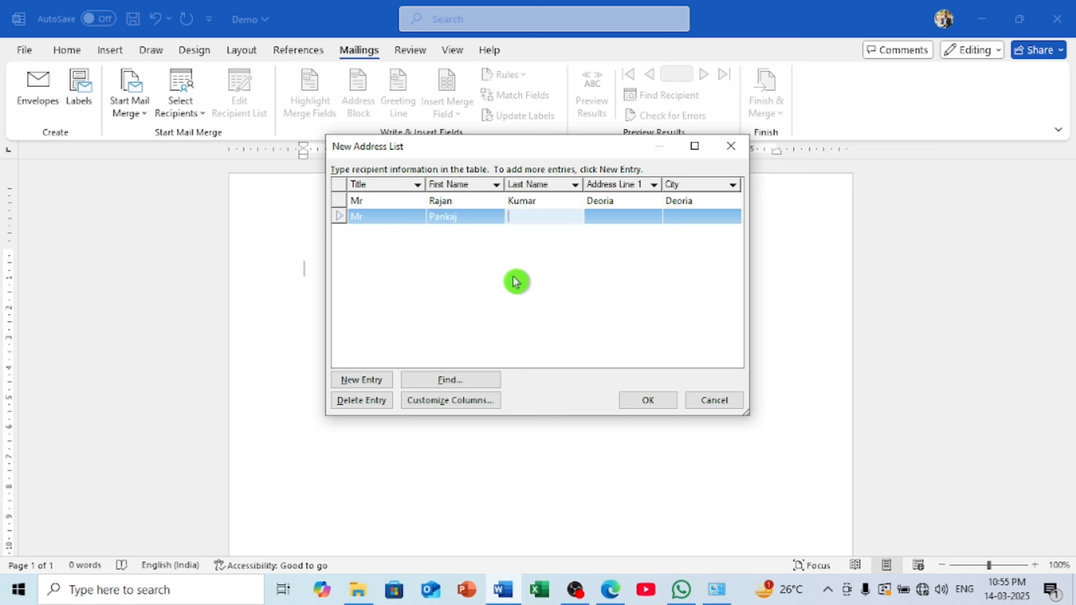
Fill in the last name, address and city, then add a third row
type("Ku")
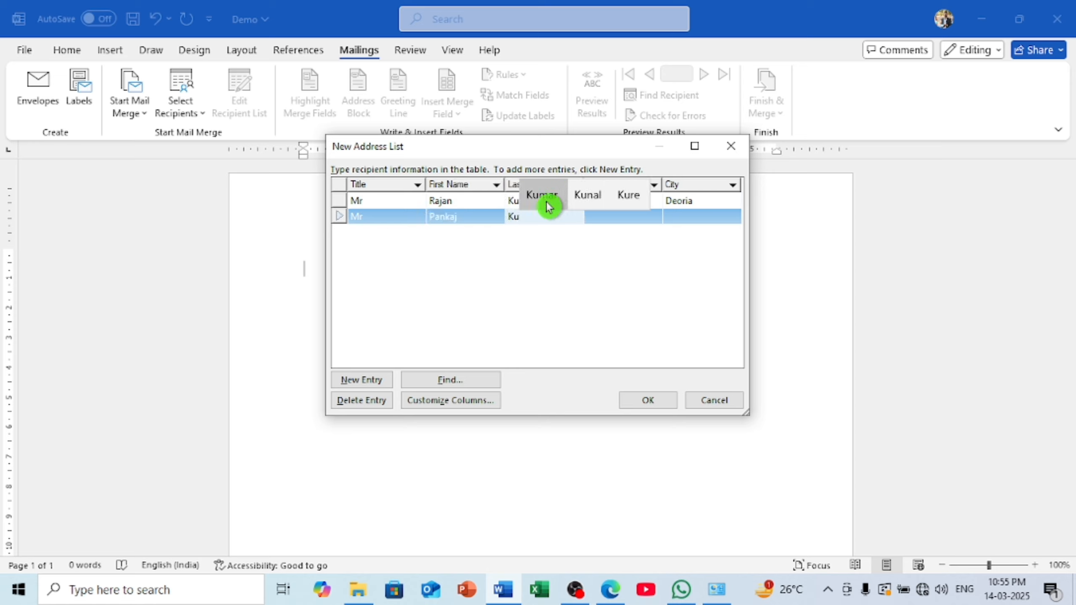
left_click(546, 199)
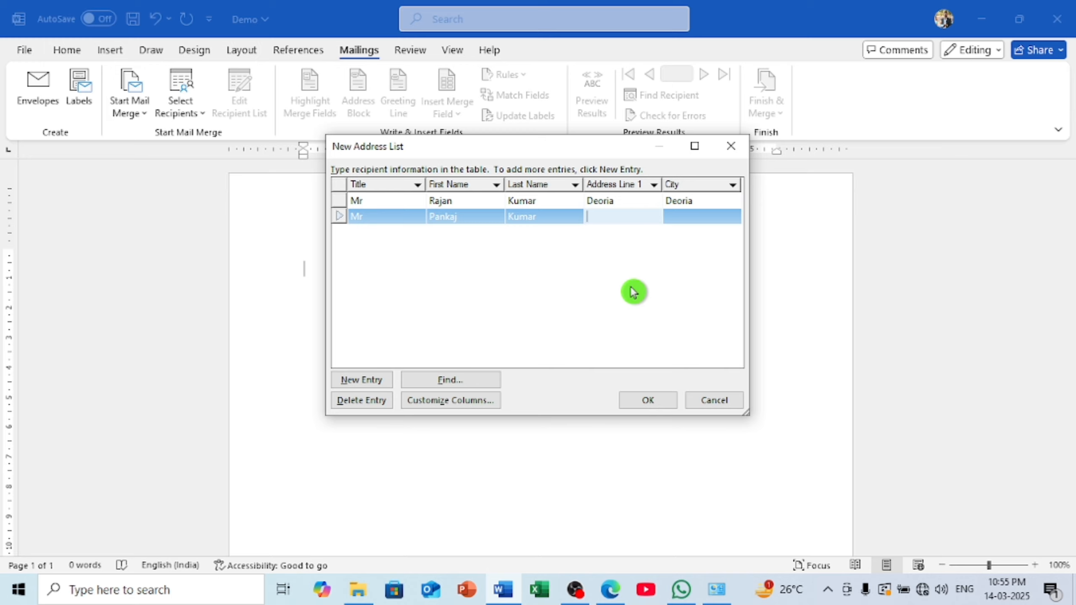
type("De")
left_click(621, 200)
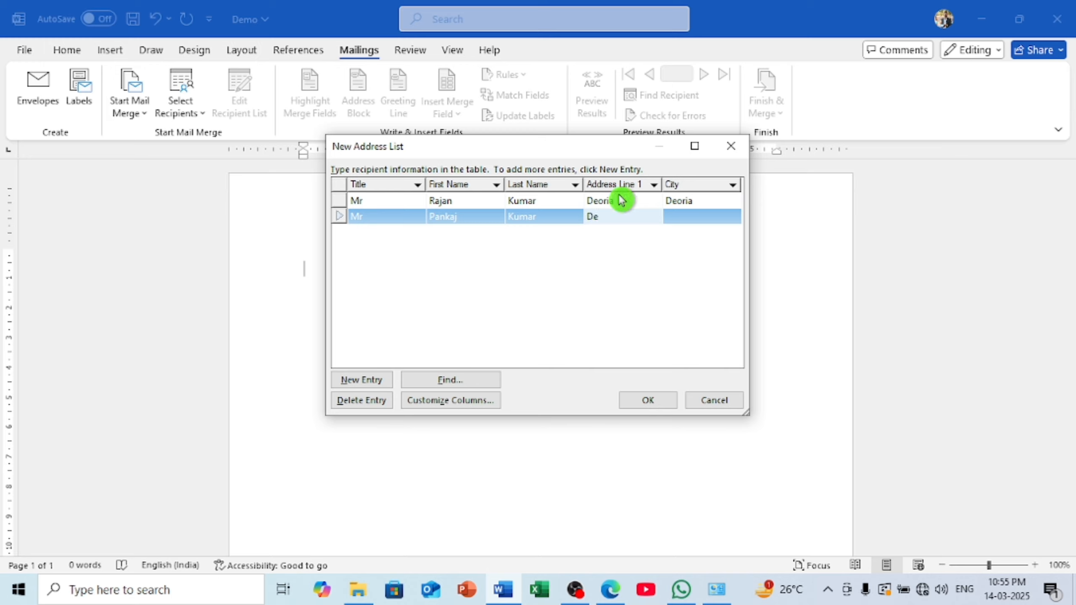
key("Tab")
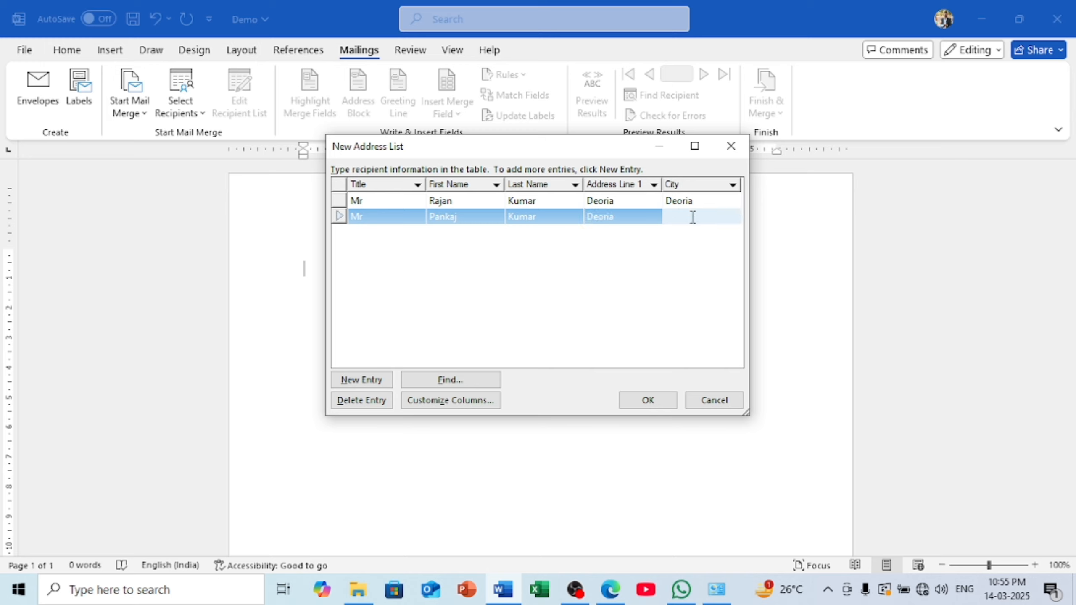
type("De")
left_click(695, 190)
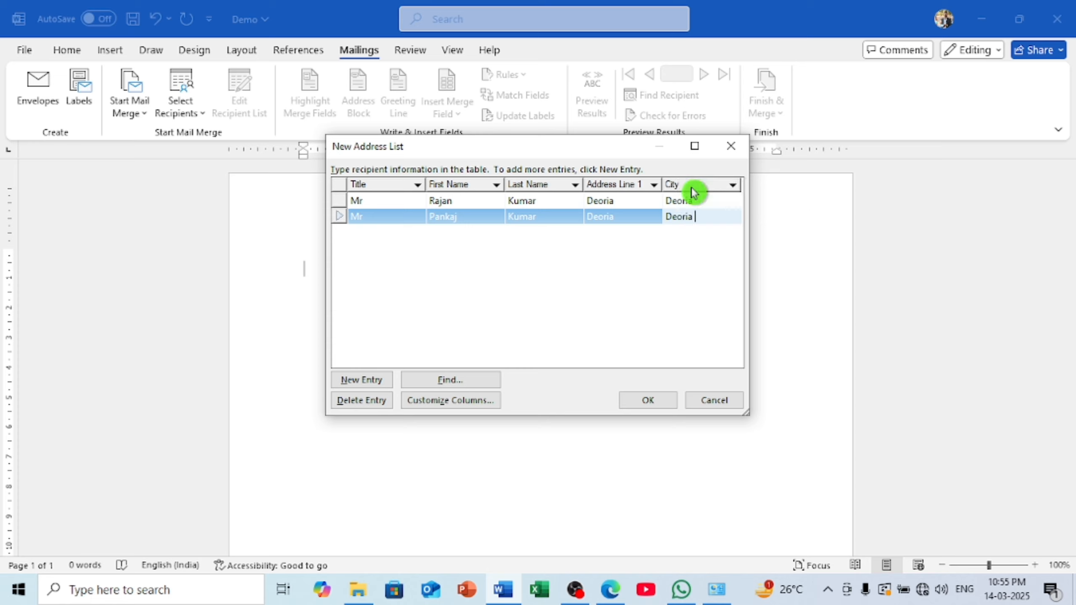
key("Tab")
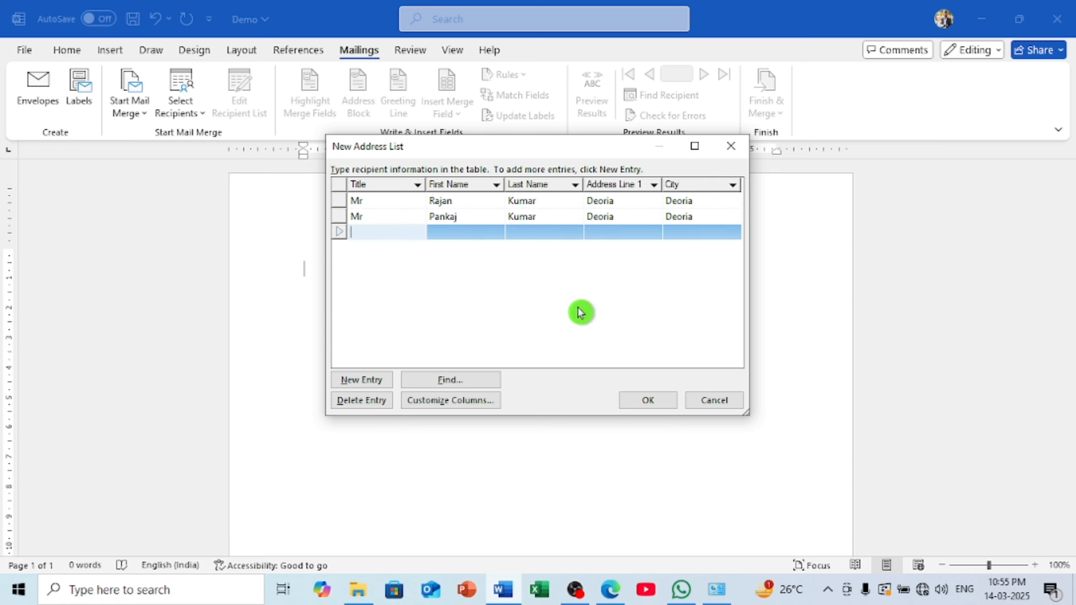
Enter Mr as the third recipient's title and fill in the first name
type("Go")
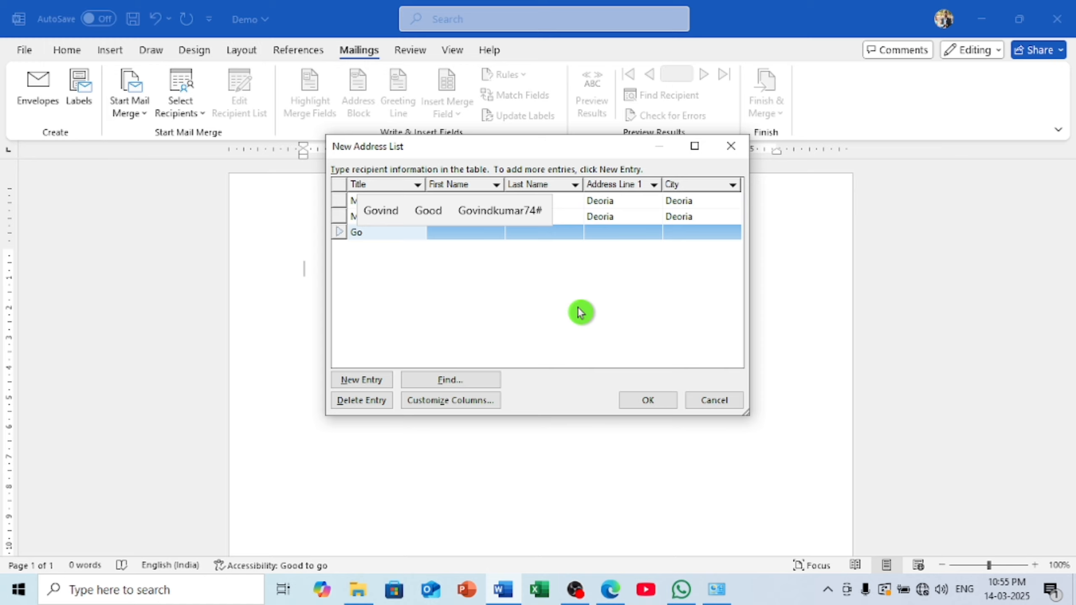
left_click(400, 221)
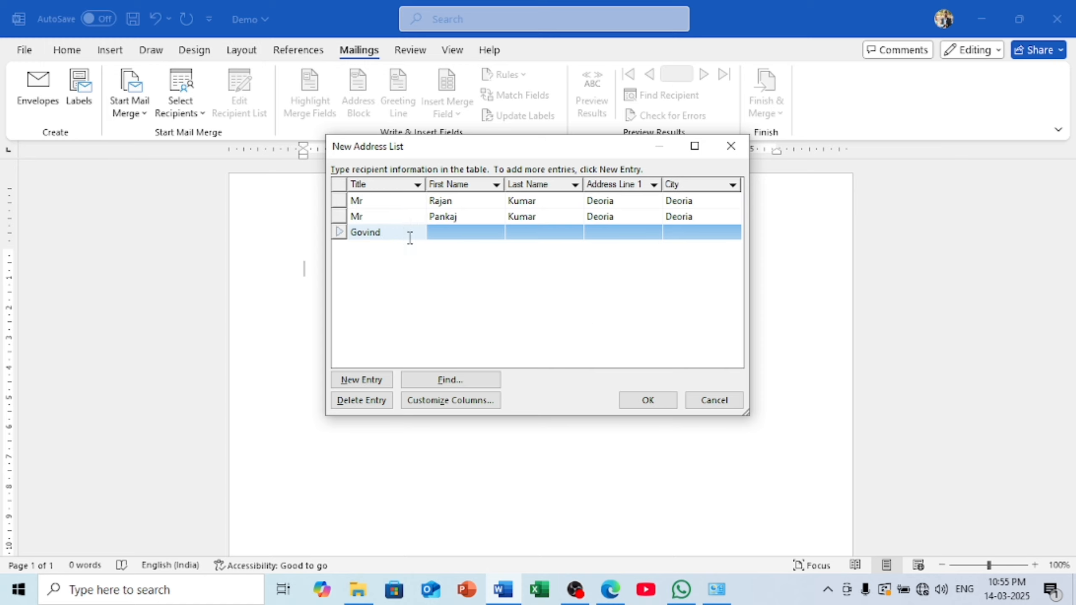
key("BackSpace")
key("BackSpace")
key("BackSpace")
type("r")
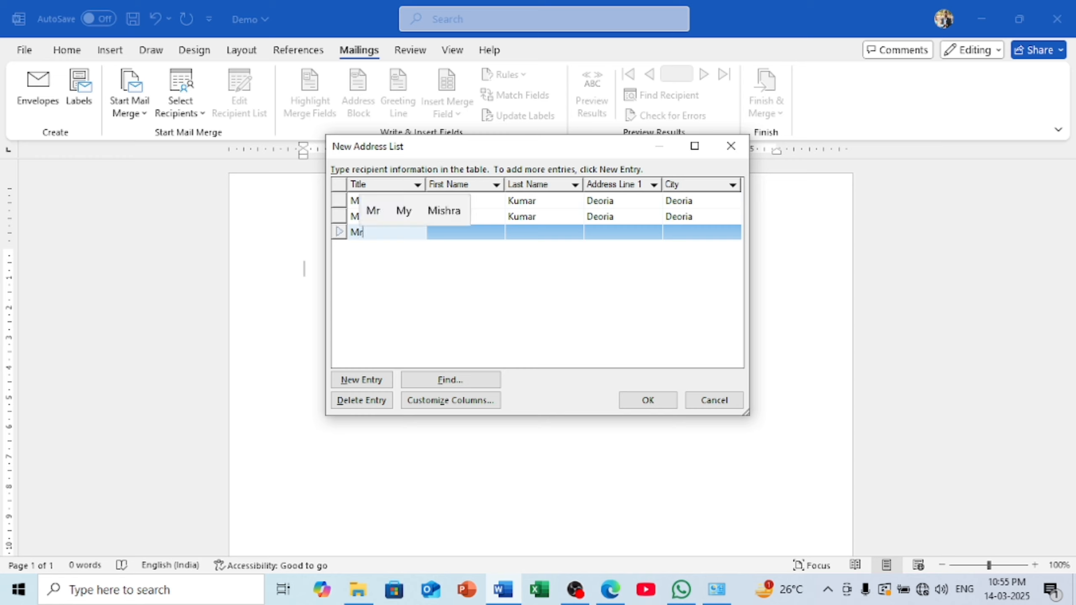
key("Tab")
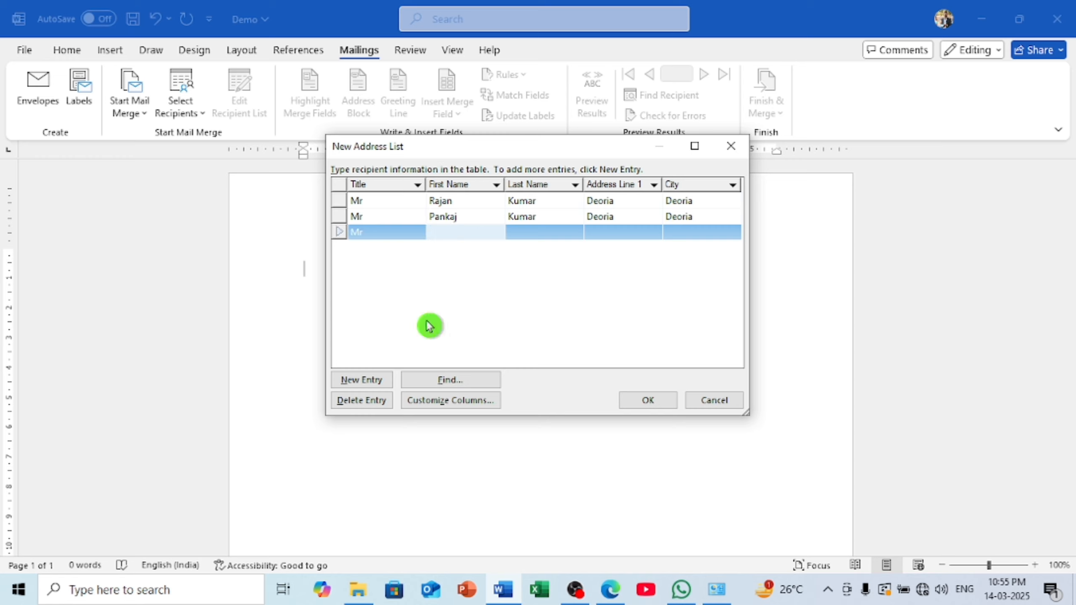
type("Go")
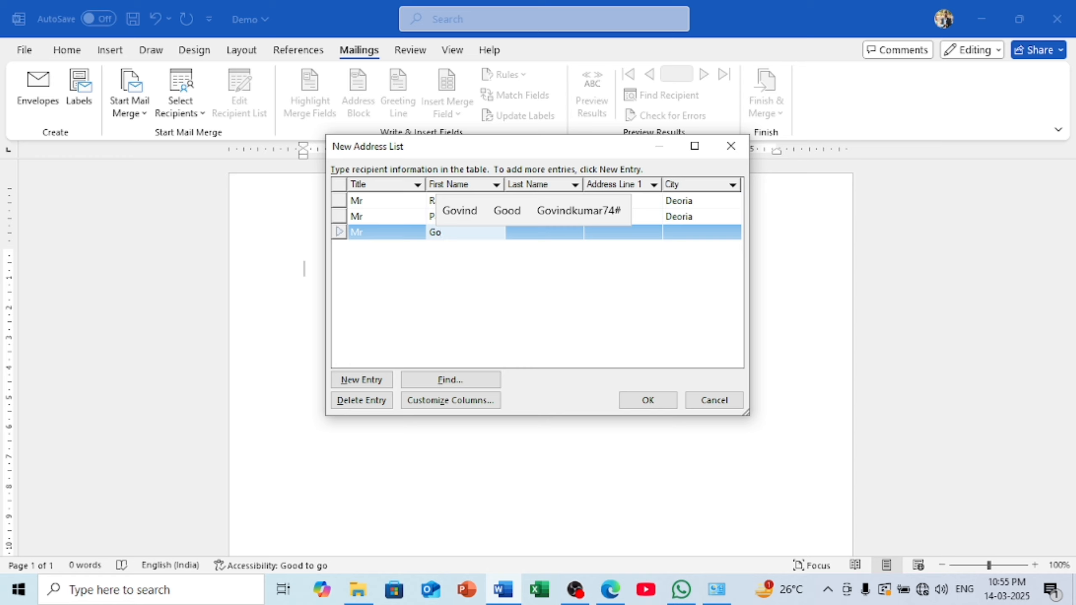
left_click(473, 208)
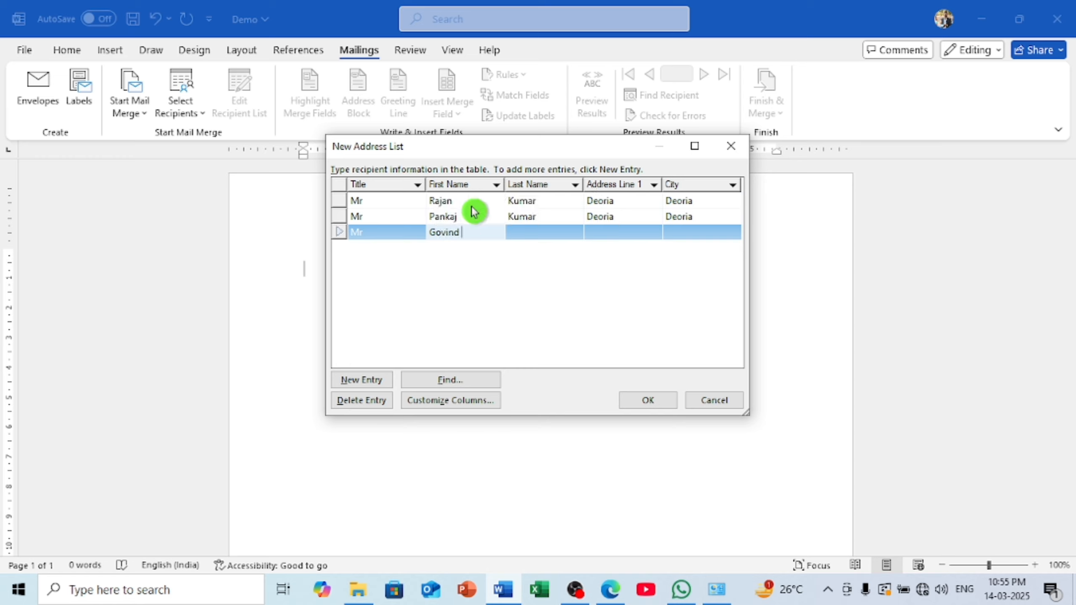
key("Tab")
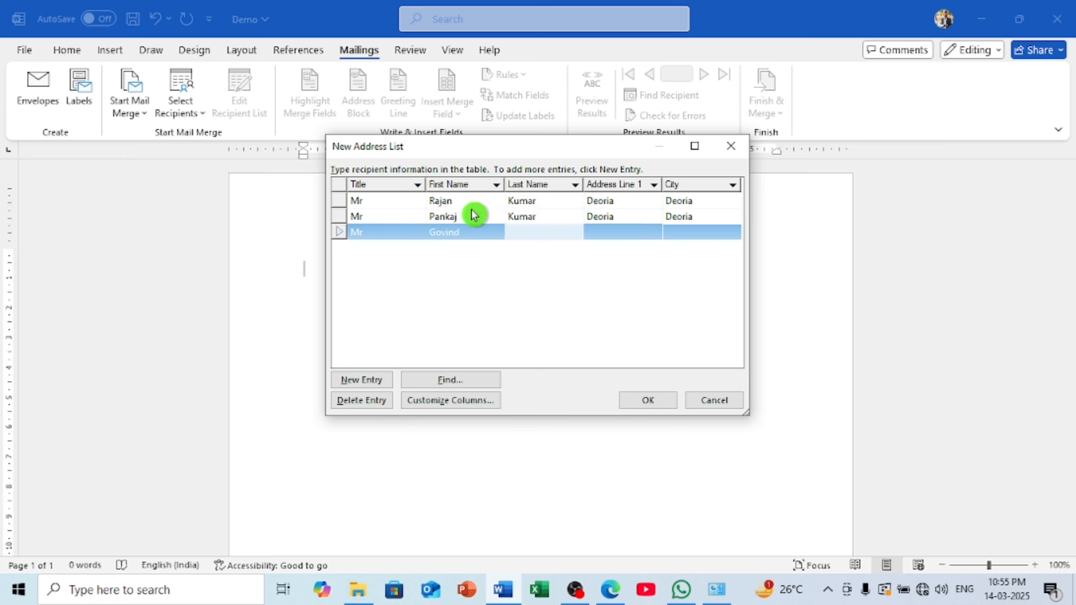
Fill in the third recipient's last name, fixing the typos
type("J")
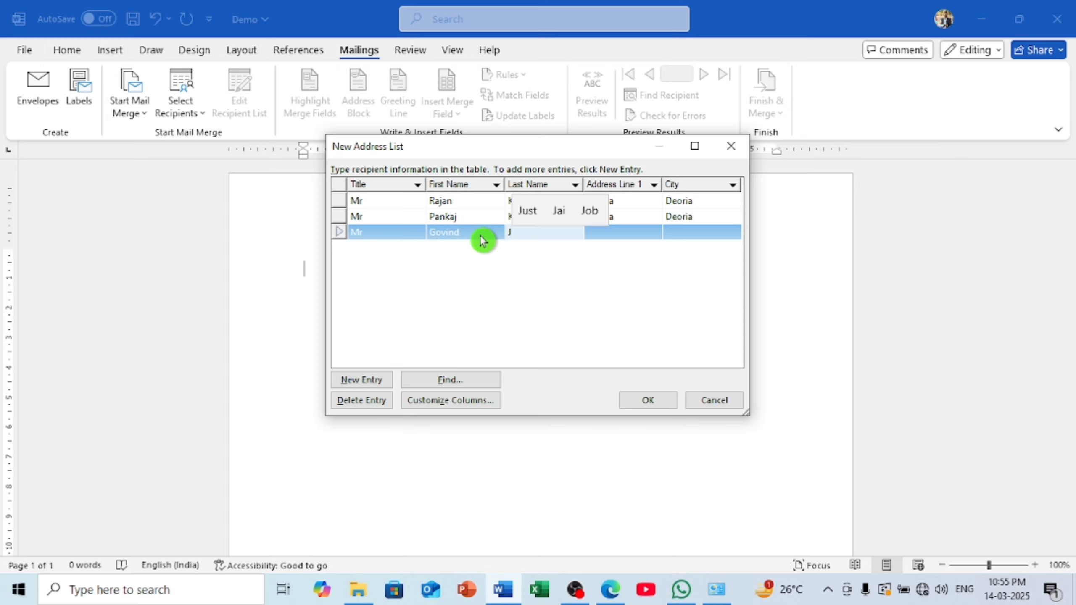
key("BackSpace")
type("KU")
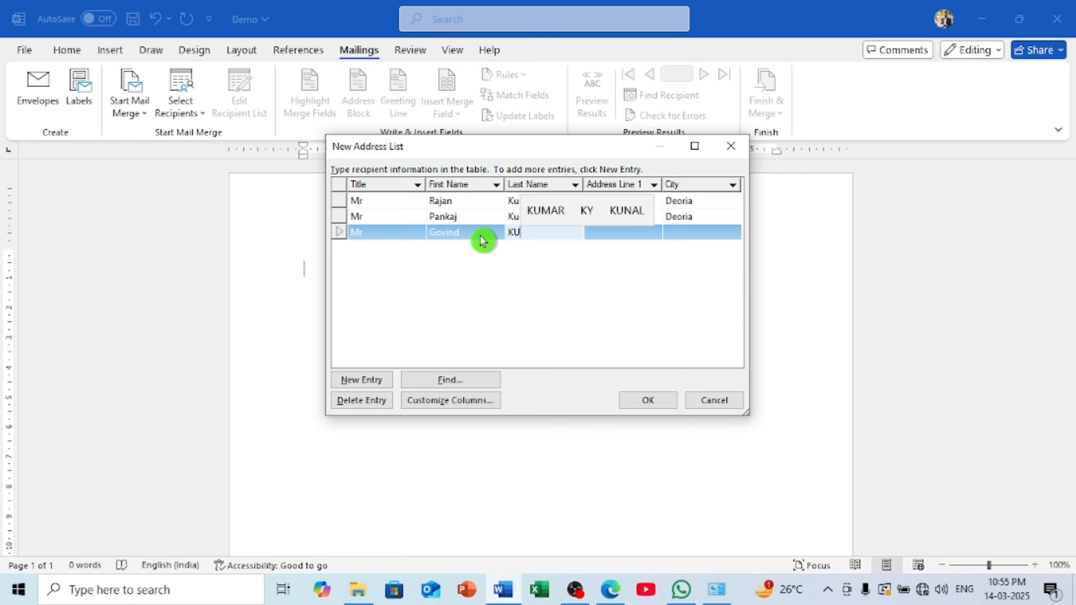
key("BackSpace")
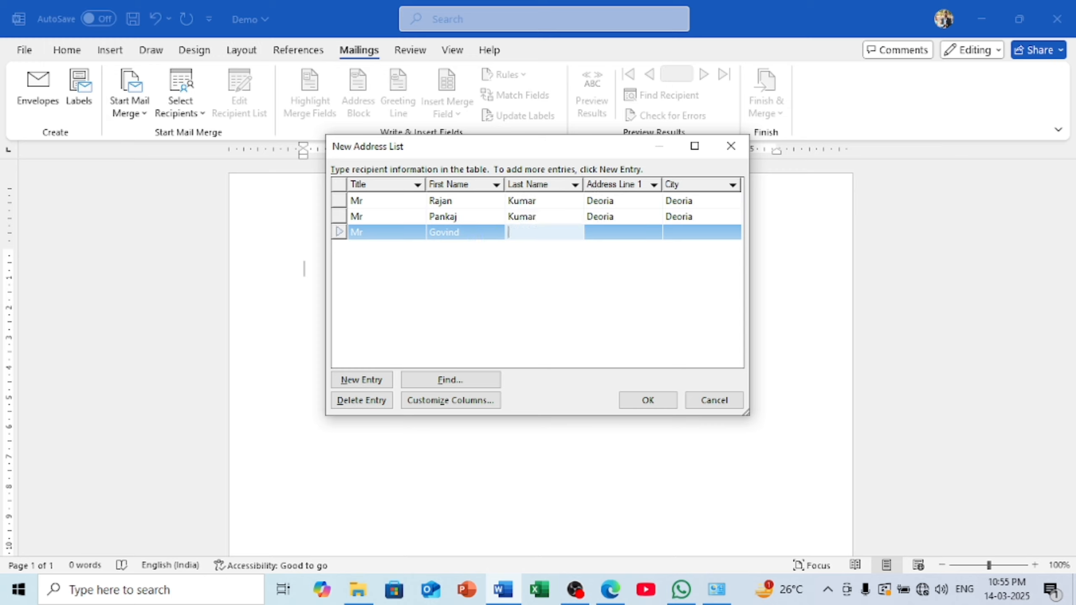
type("U")
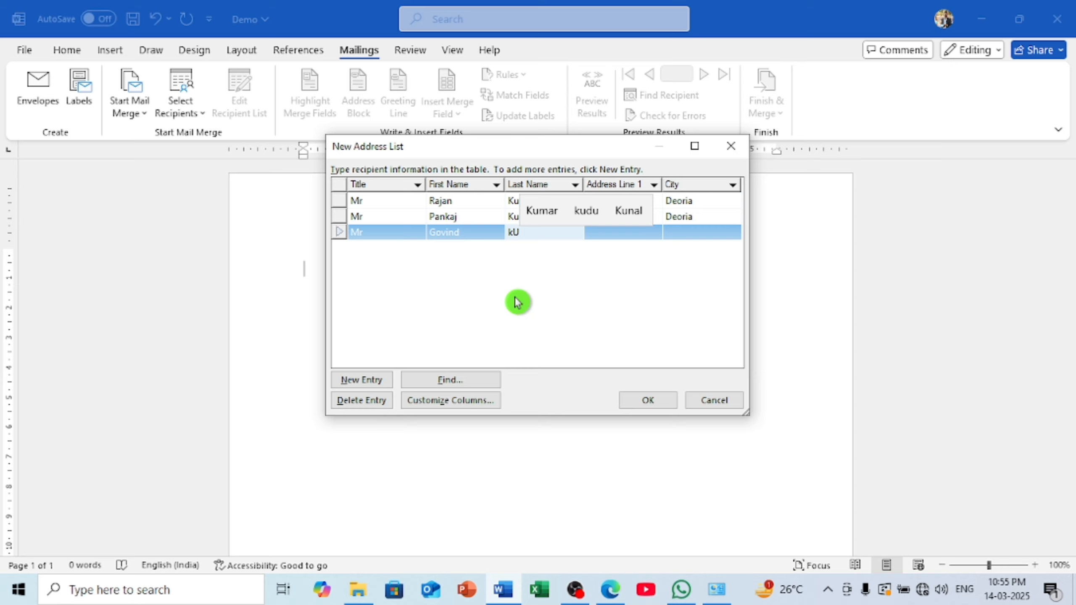
left_click(538, 212)
key("Tab")
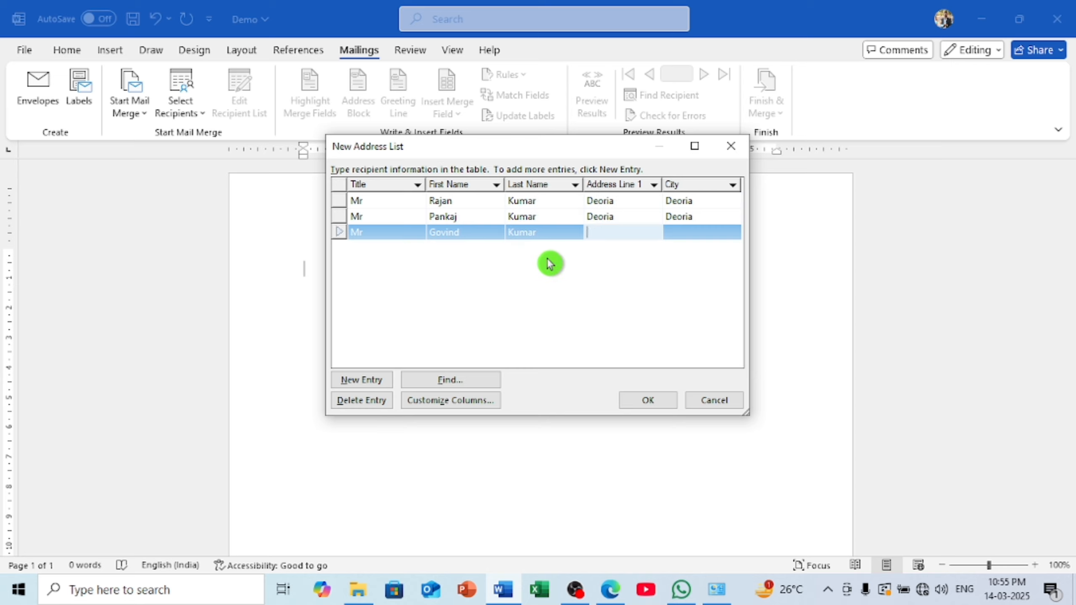
Set the third recipient's address and city to Deoria and start a new row
type("dE")
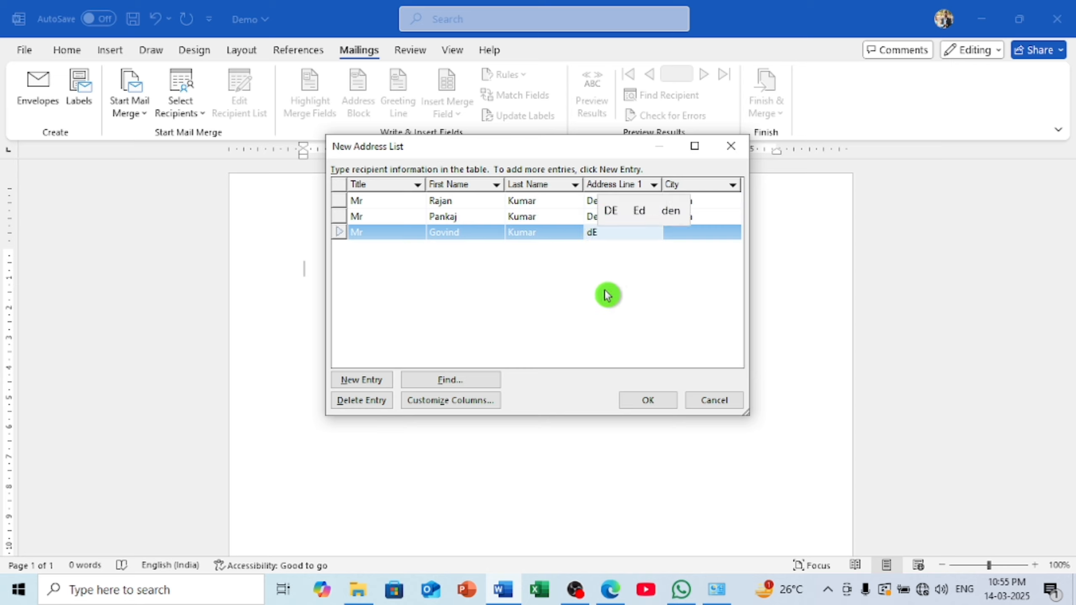
key("BackSpace")
key("BackSpace")
type("d")
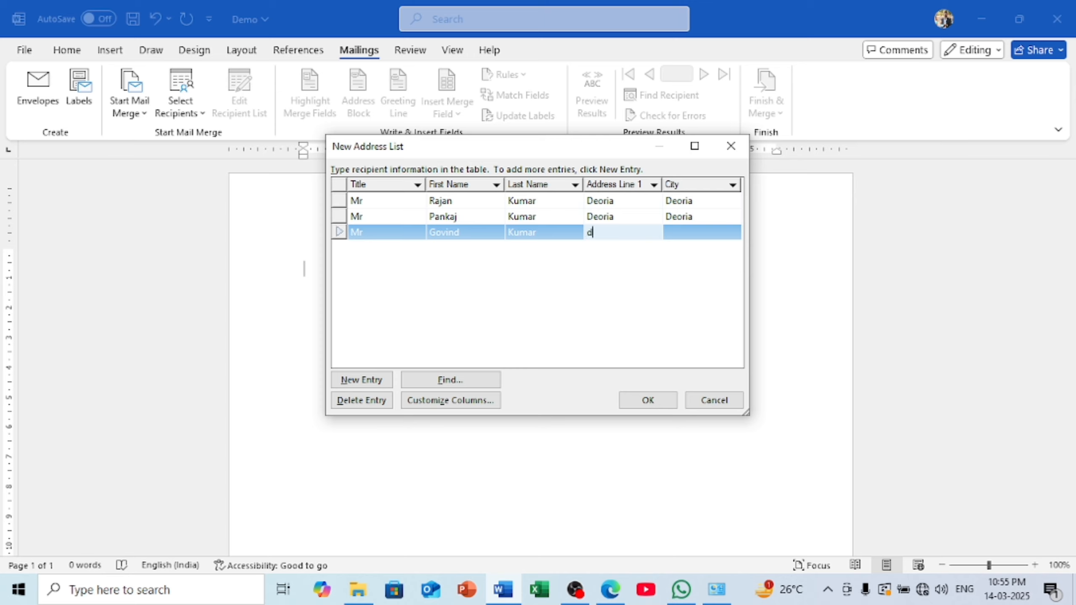
type("E")
key("BackSpace")
key("BackSpace")
type("D")
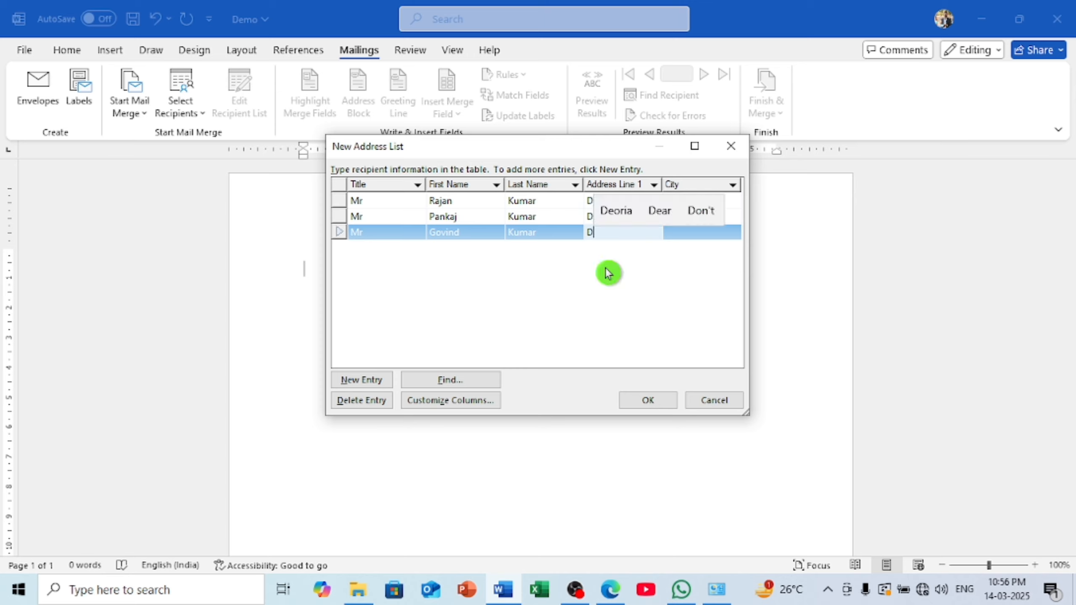
left_click(616, 212)
key("Tab")
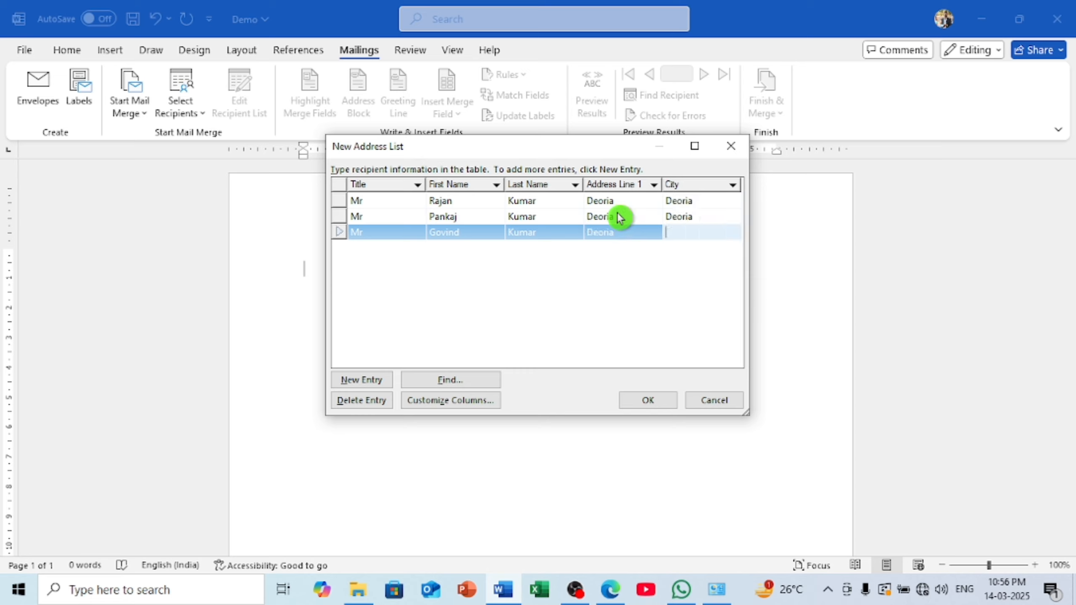
type("De")
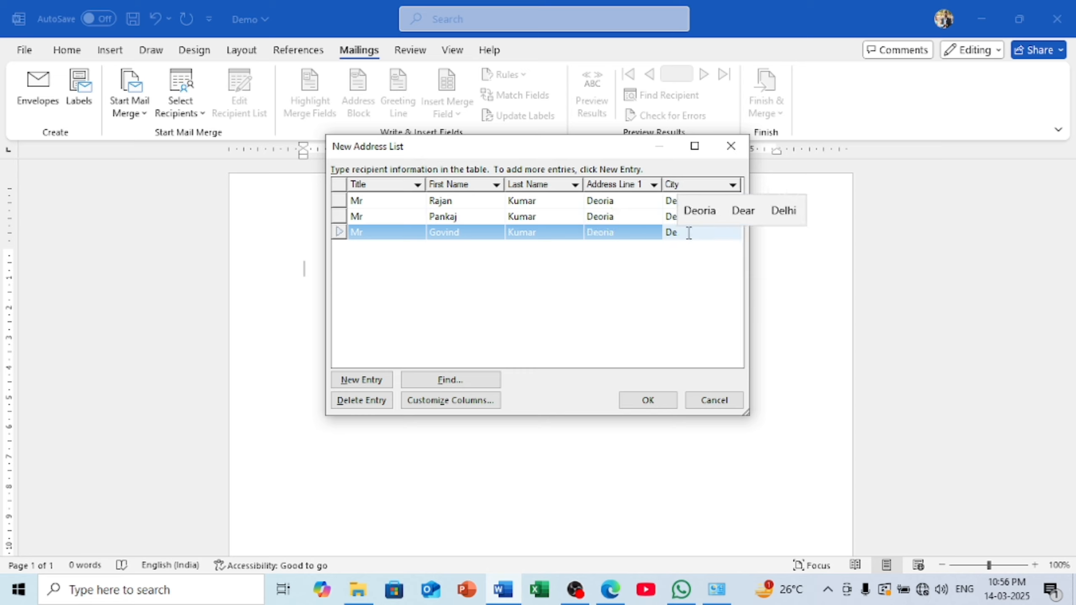
left_click(694, 210)
key("Tab")
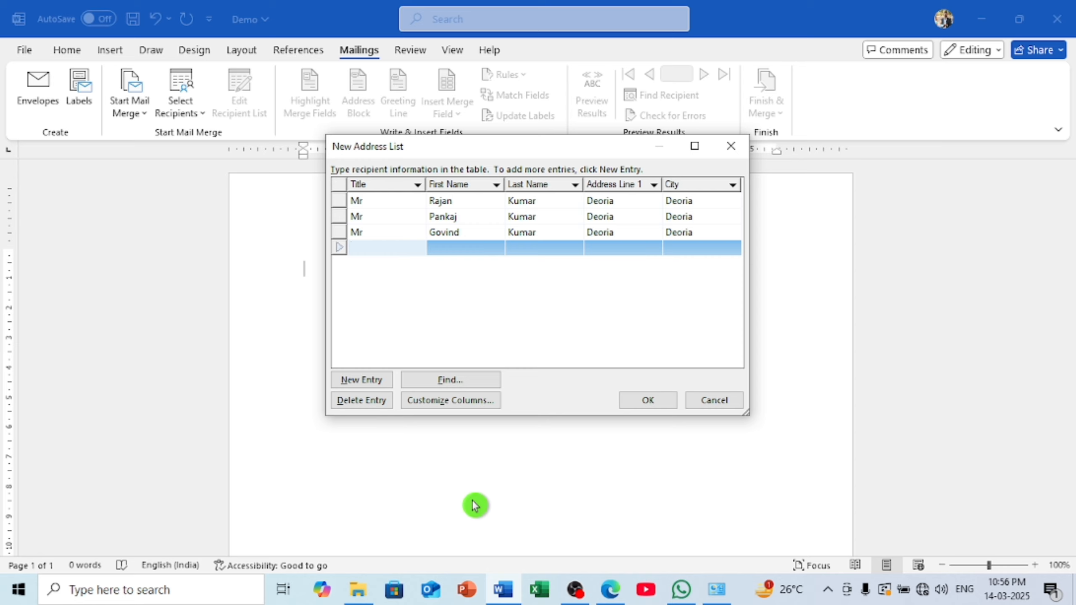
Enter the fourth recipient's title Mr, first name and last name
type("Mr")
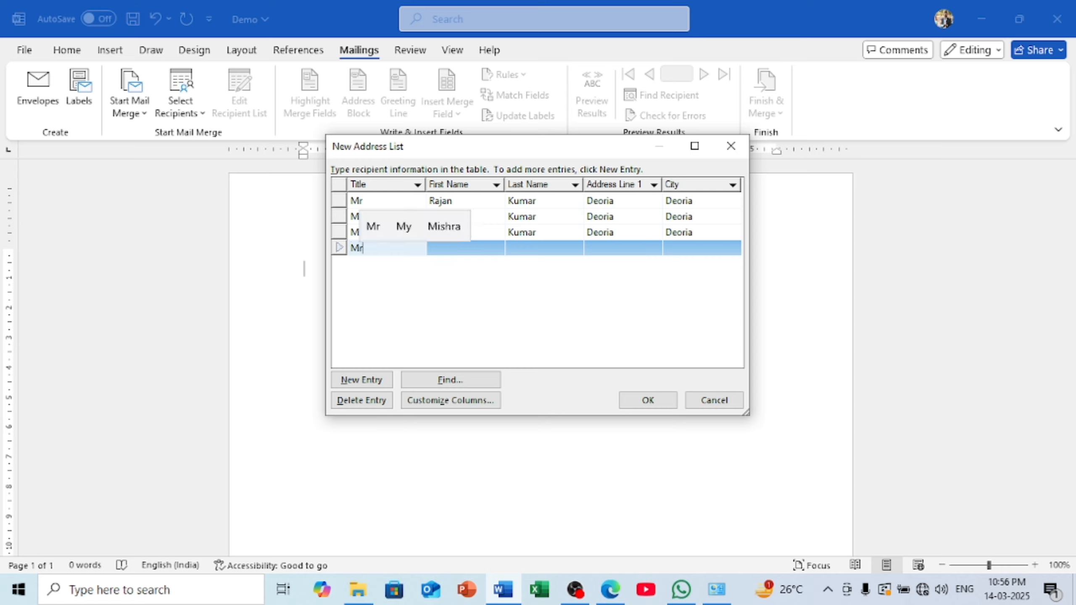
key("Tab")
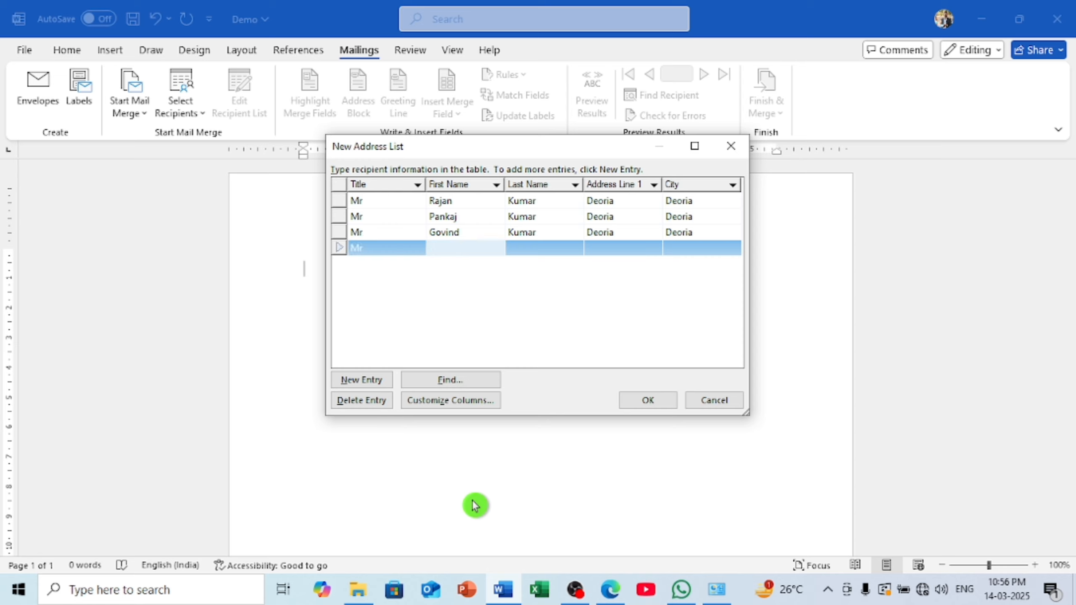
type("Kishan")
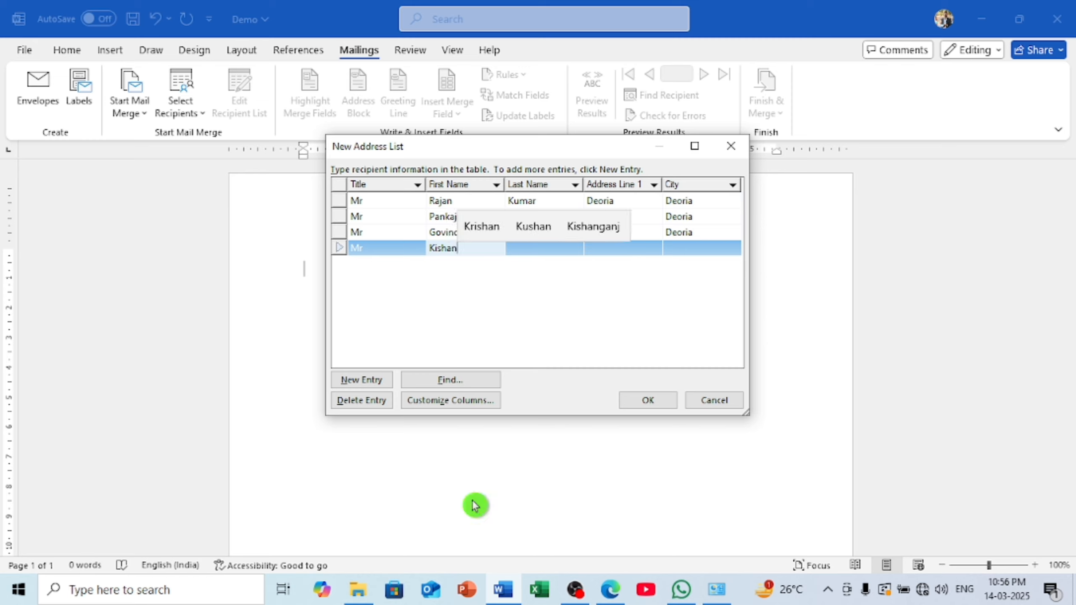
key("Tab")
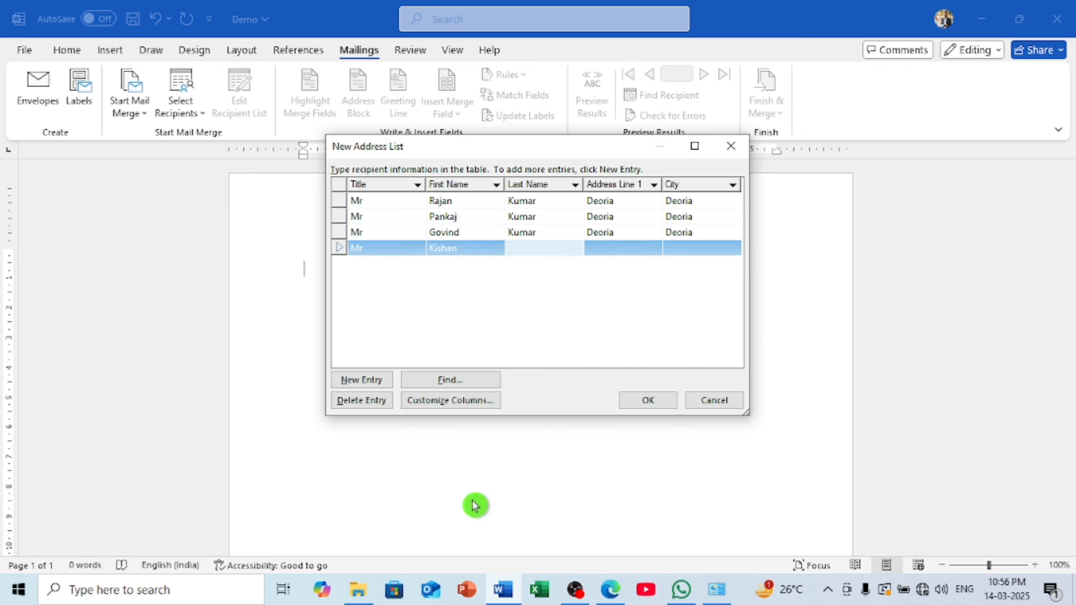
type("Mi")
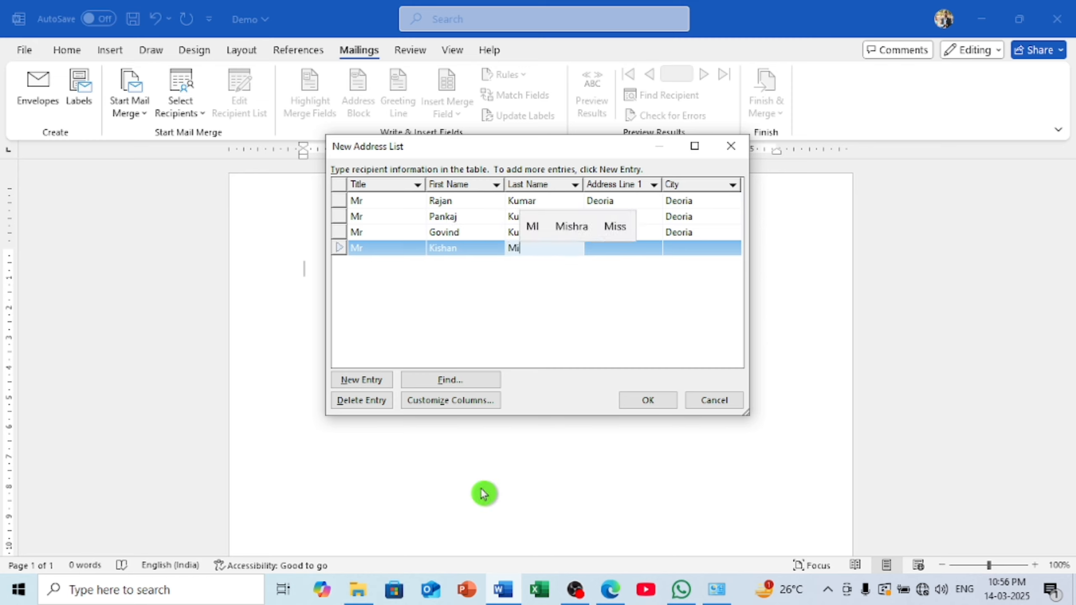
left_click(572, 226)
key("Tab")
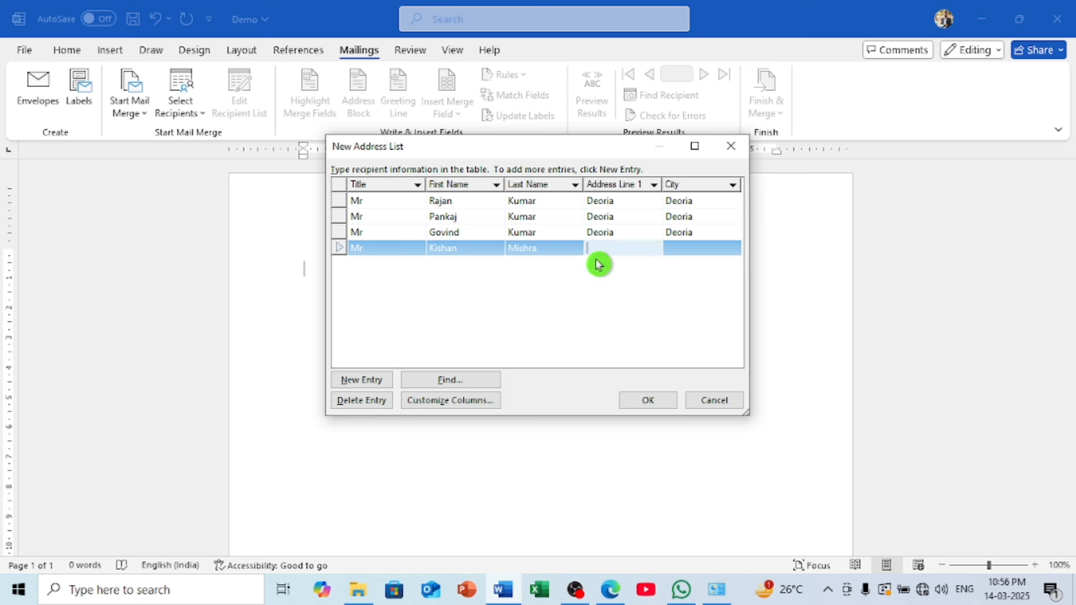
Set the fourth recipient's address and city to Deoria and open another row
type("De")
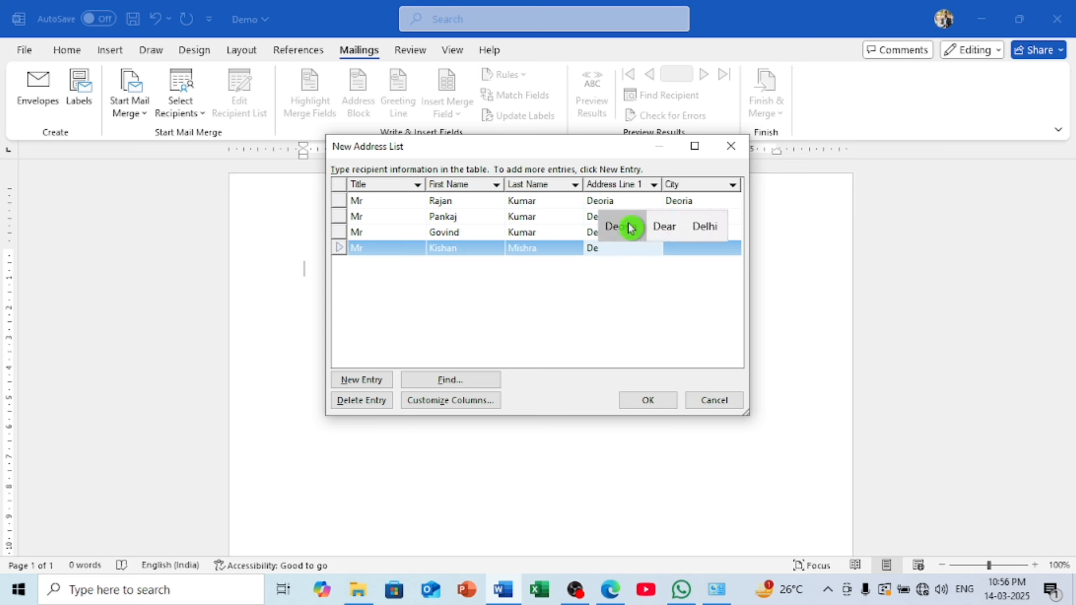
left_click(630, 226)
key("Tab")
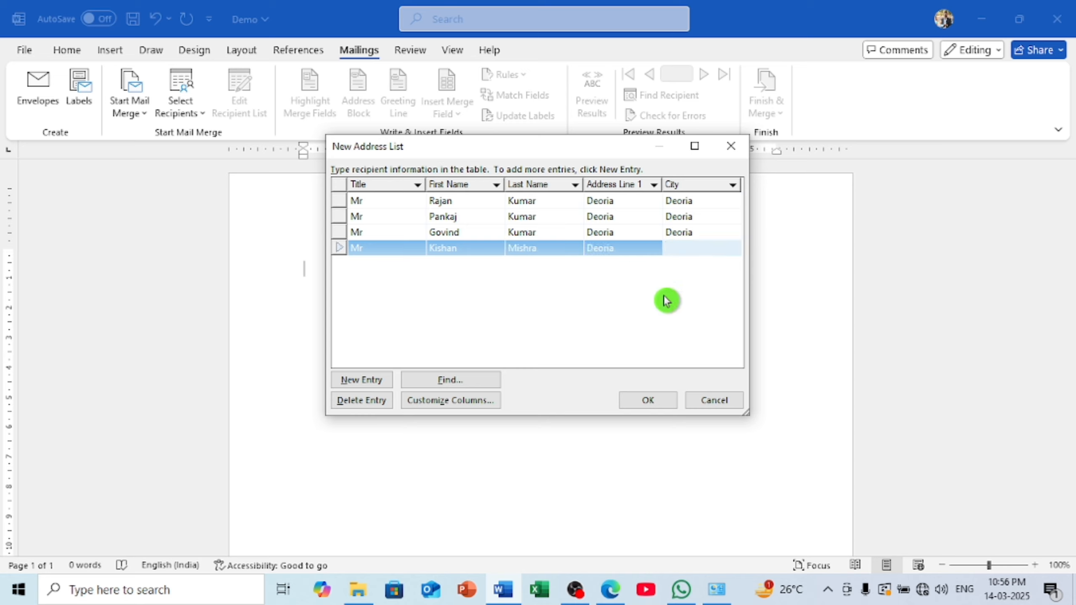
type("De")
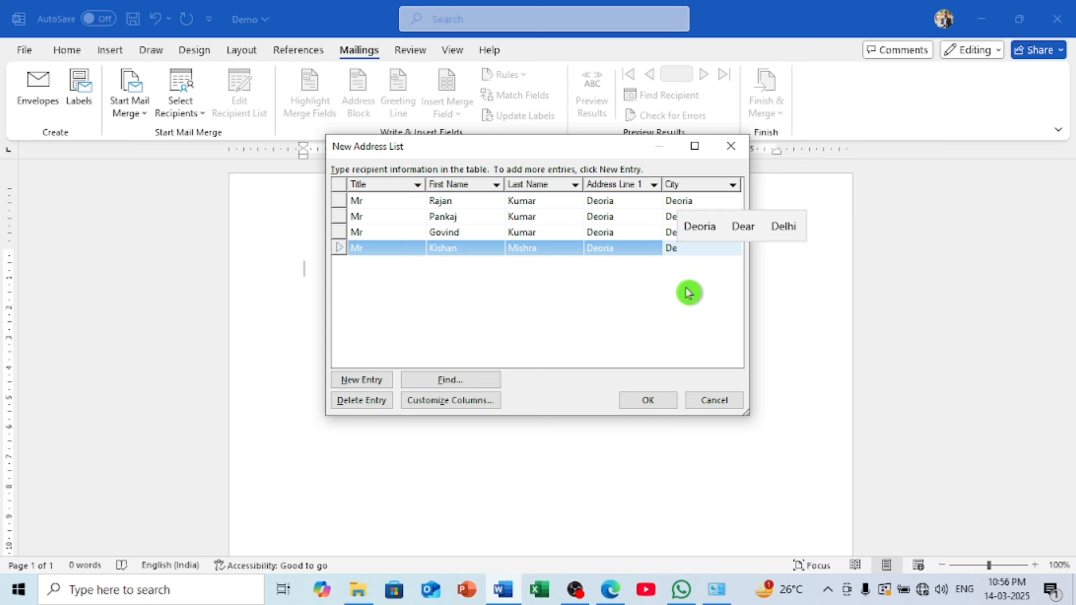
left_click(700, 226)
key("Tab")
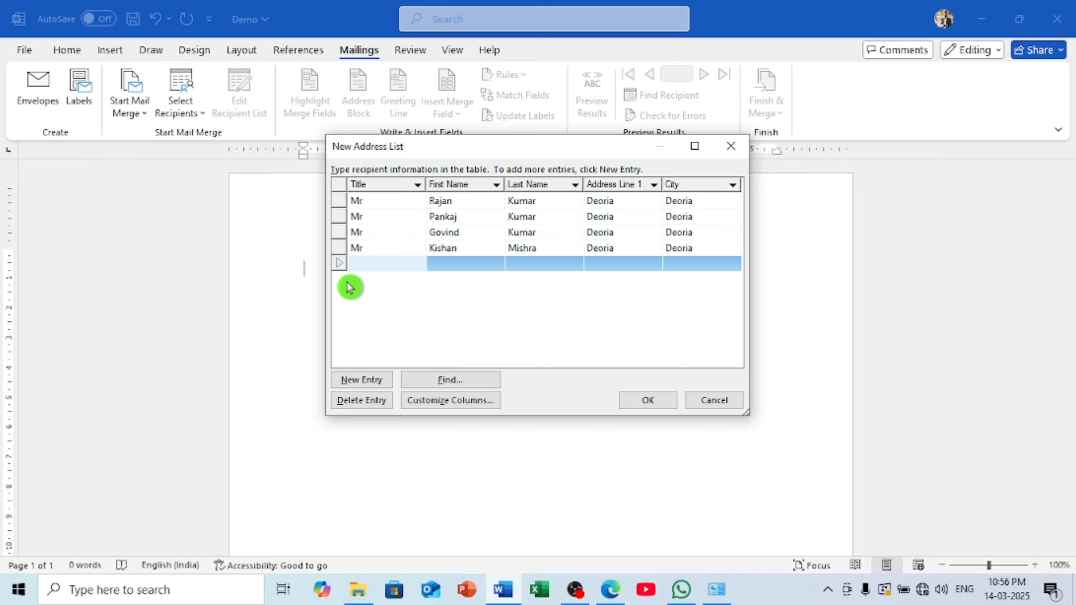
Delete the blank extra entry, close the four-recipient list, and start typing the file name
left_click(359, 381)
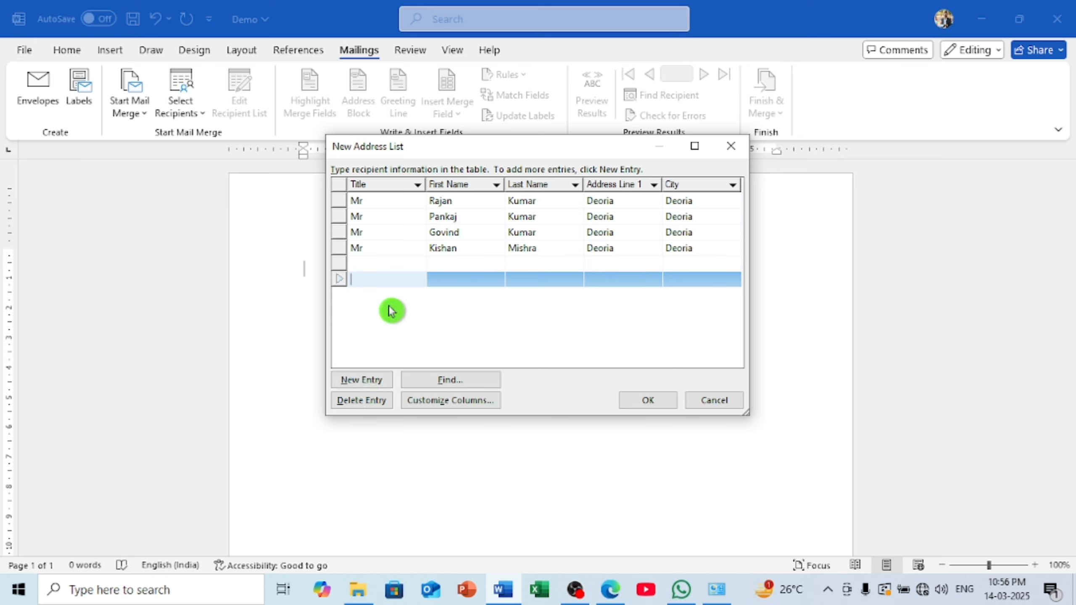
left_click(375, 409)
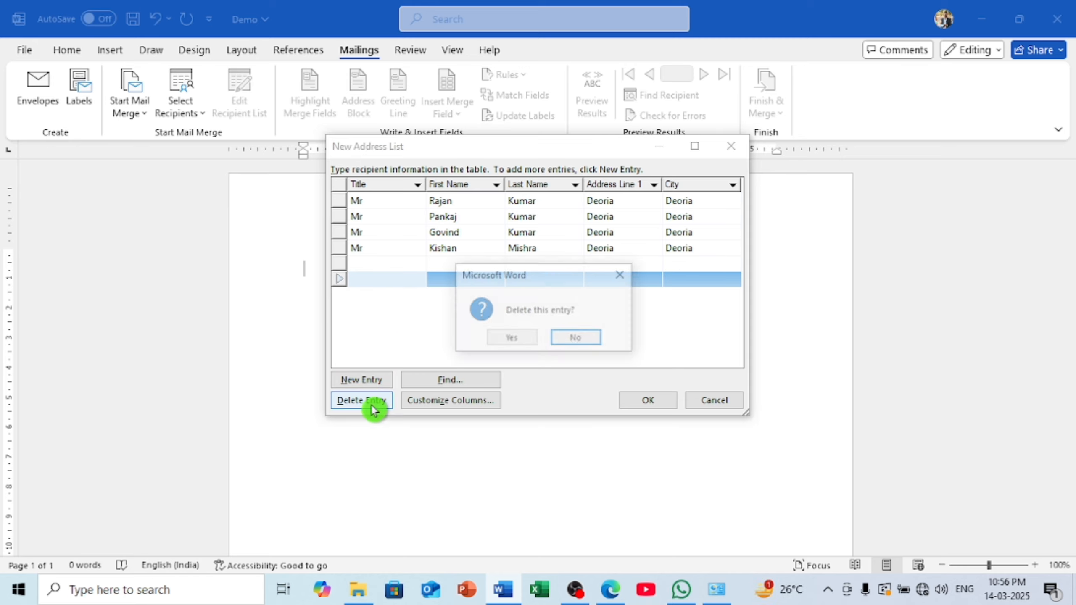
left_click(512, 339)
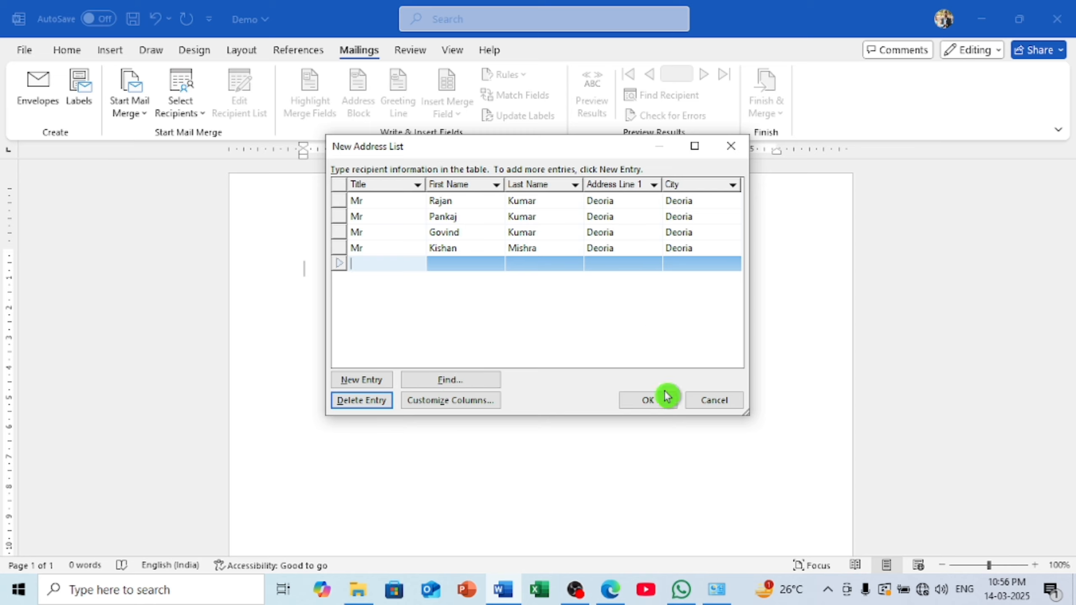
left_click(648, 400)
type("D")
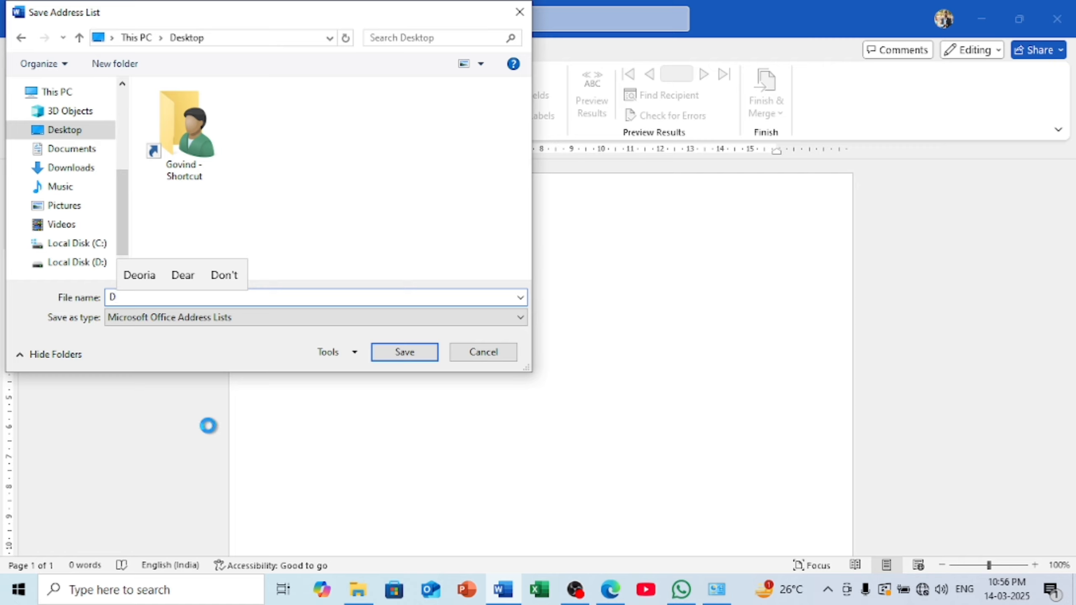
type("aT")
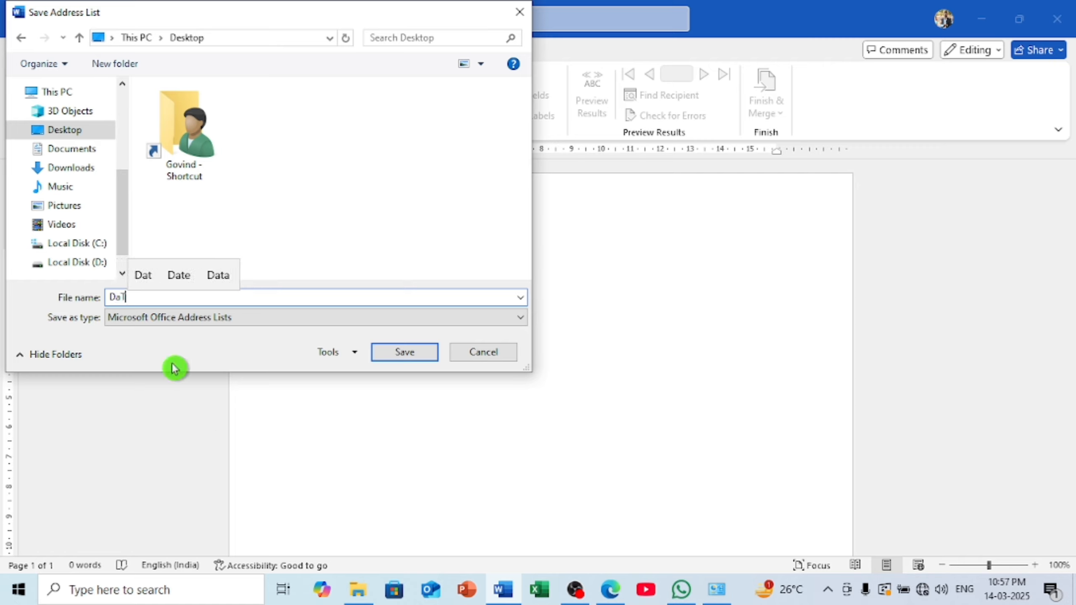
type("a")
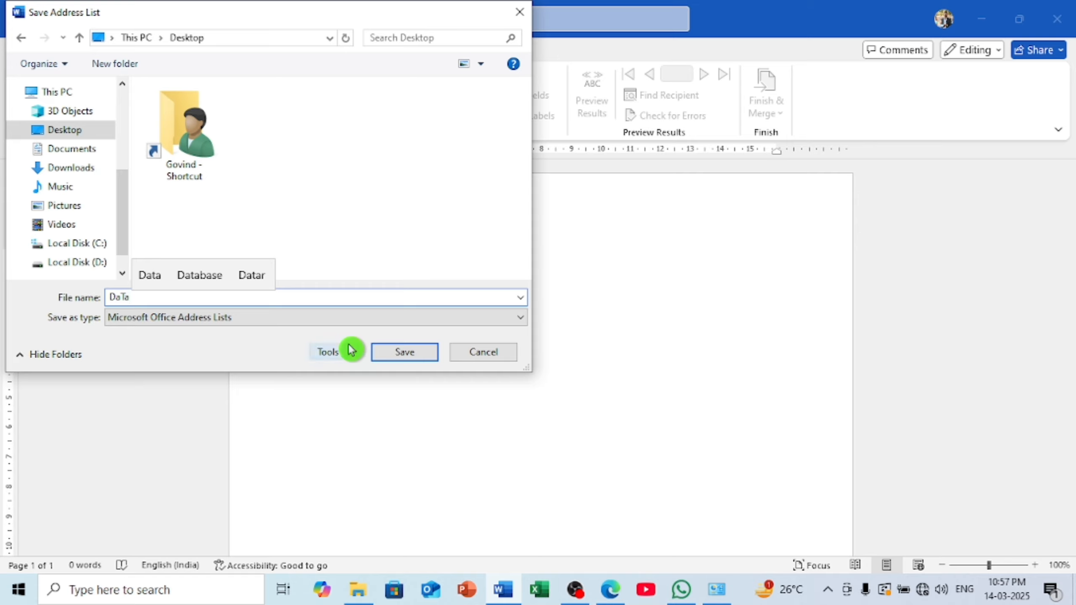
Correct the file name to Data and save the list on the Desktop
key("BackSpace")
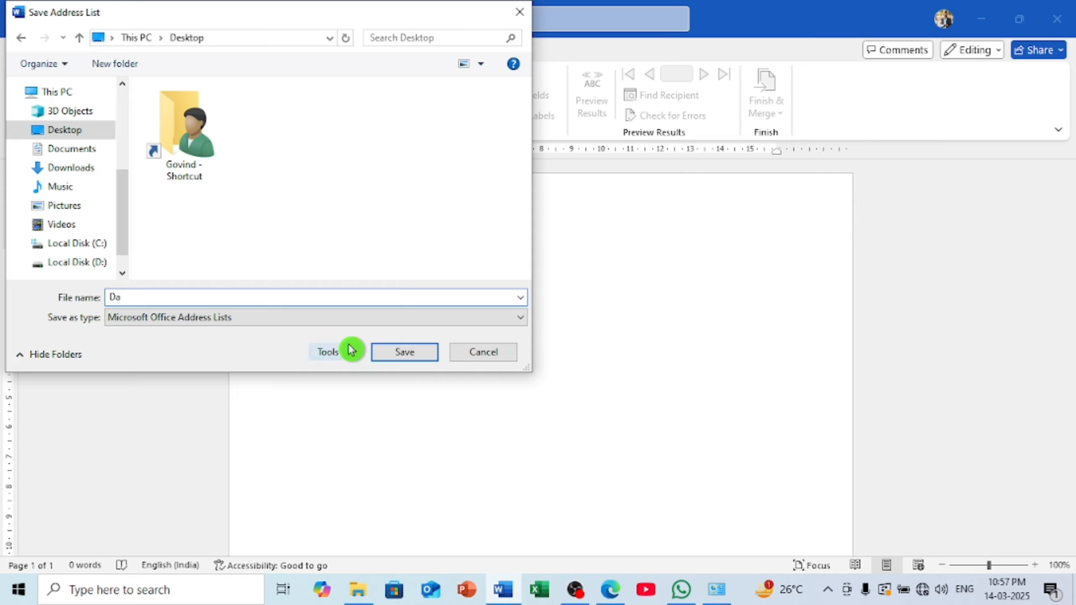
type("t")
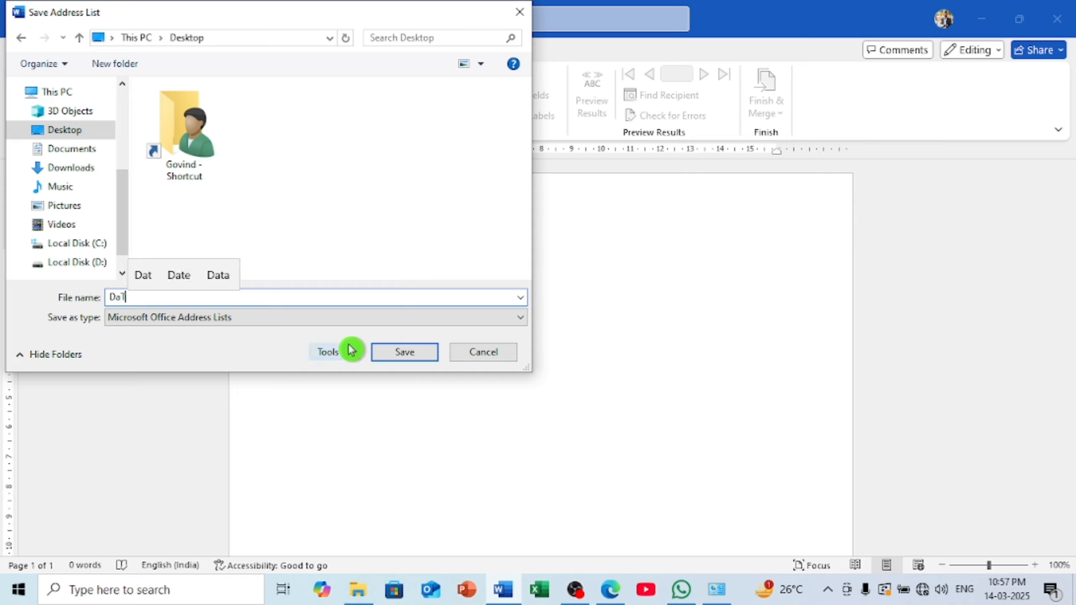
left_click(220, 276)
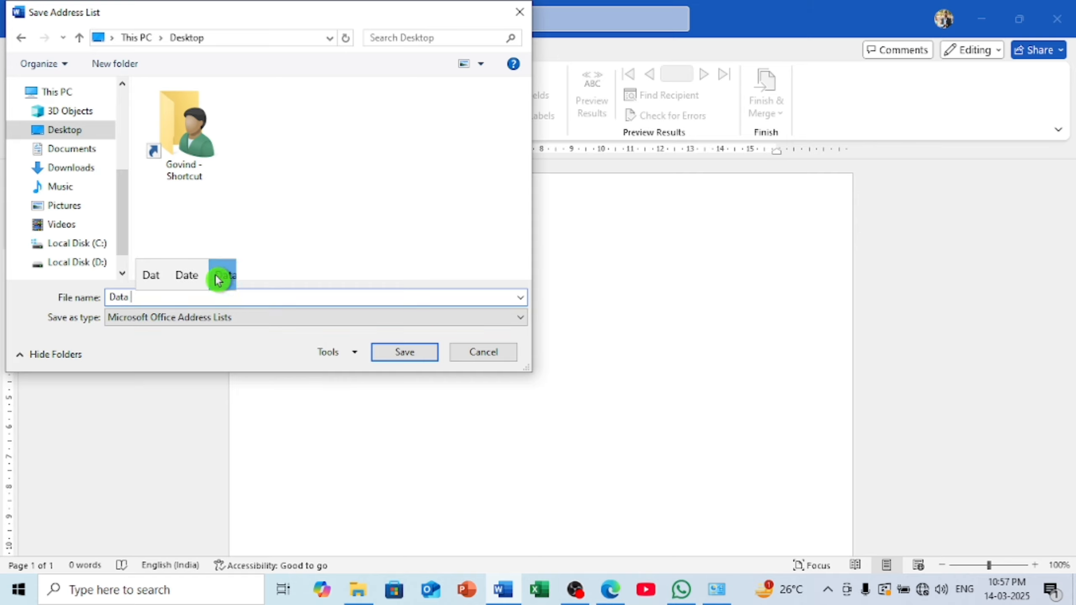
left_click(384, 353)
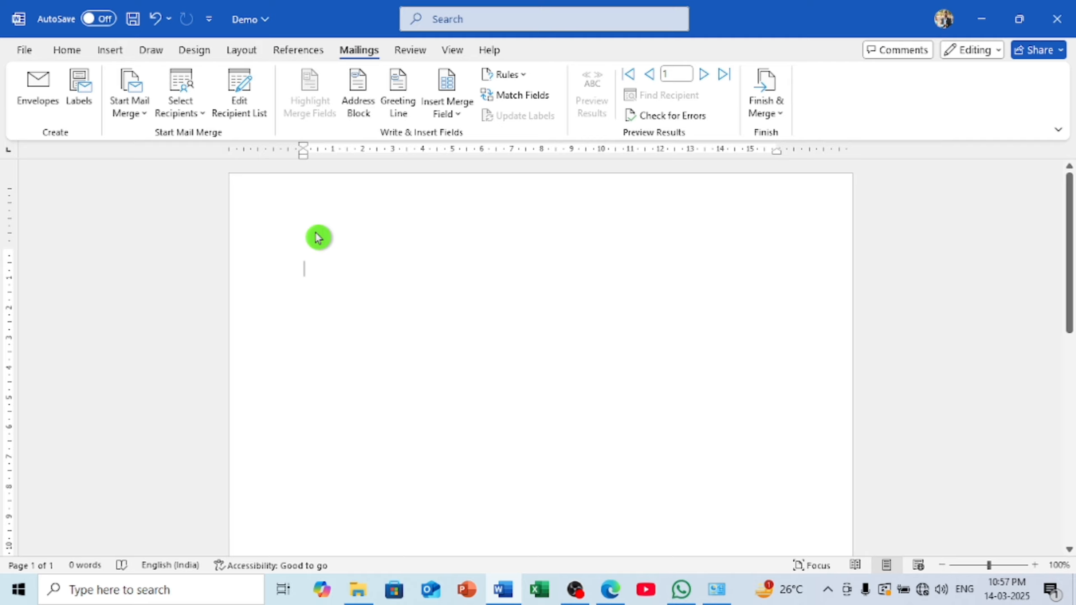
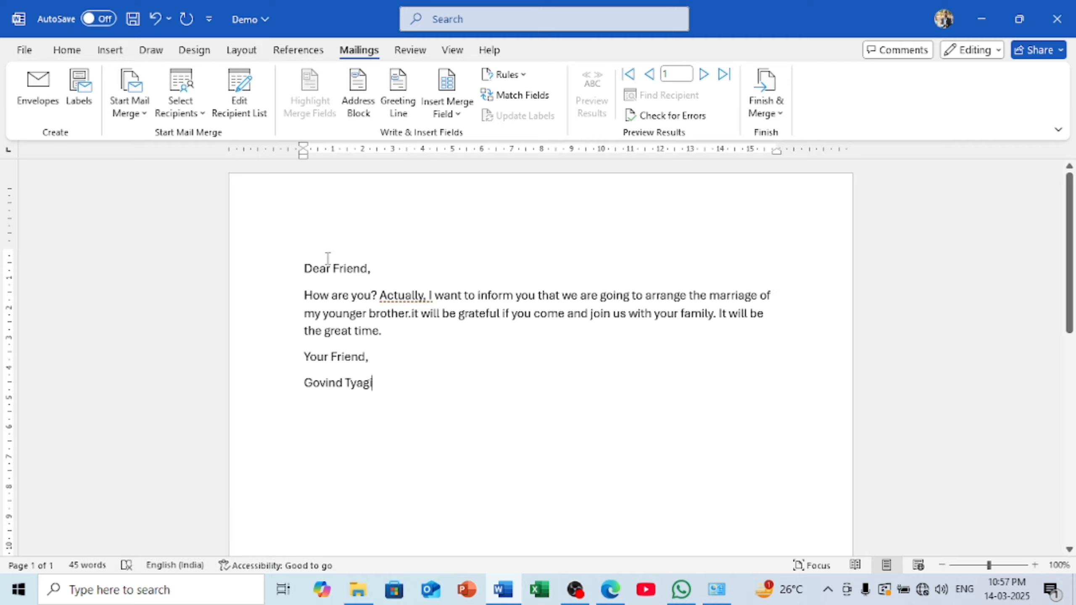
Paste the wedding invitation letter and add blank lines above 'Dear Friend,'
scroll(355, 279, "down", 5)
scroll(330, 271, "up", 5)
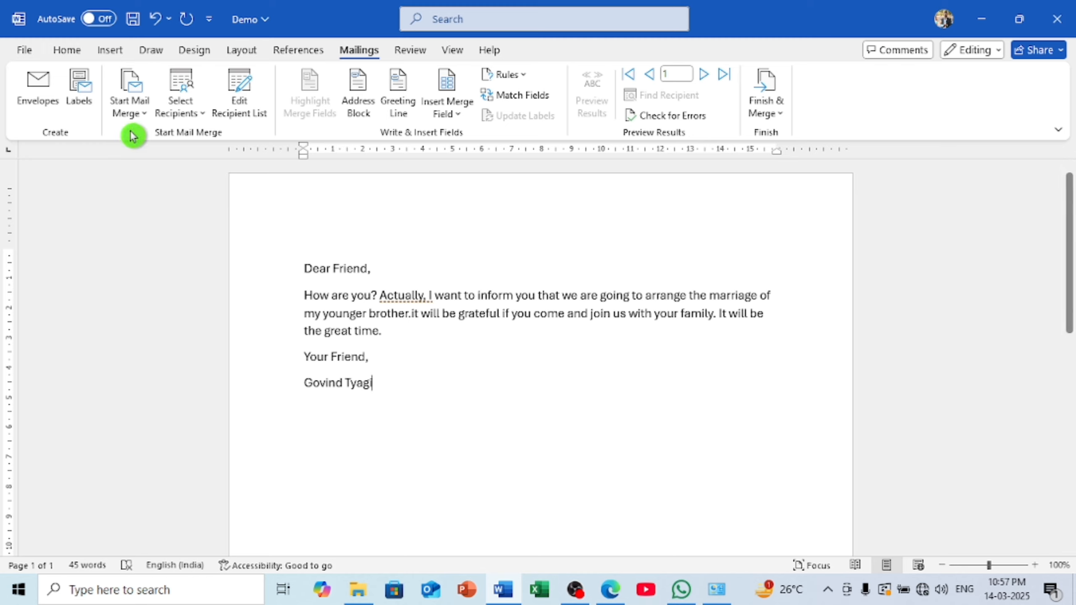
left_click(132, 115)
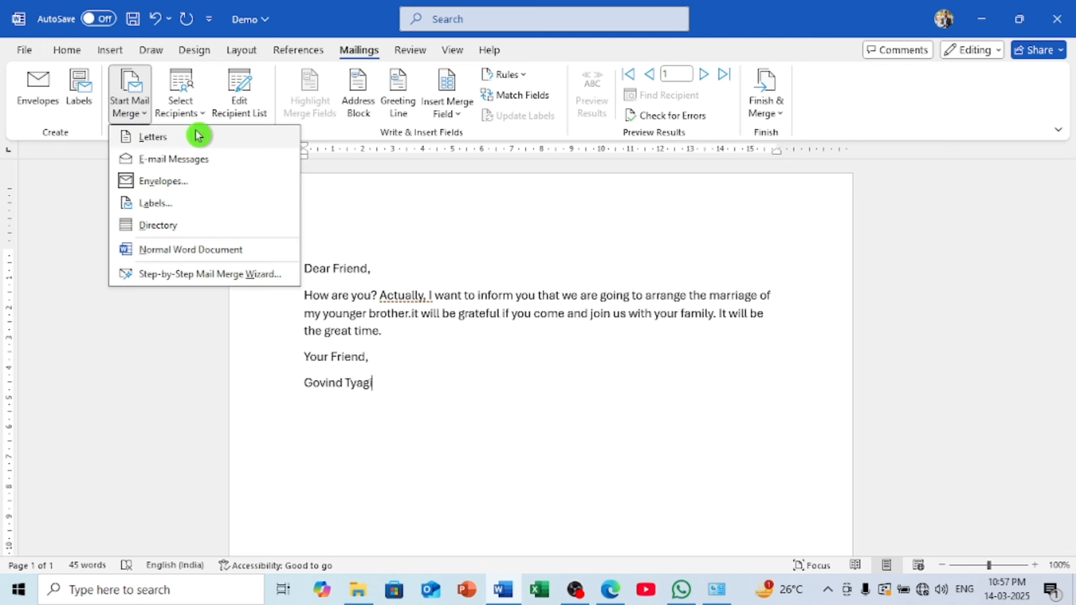
left_click(478, 395)
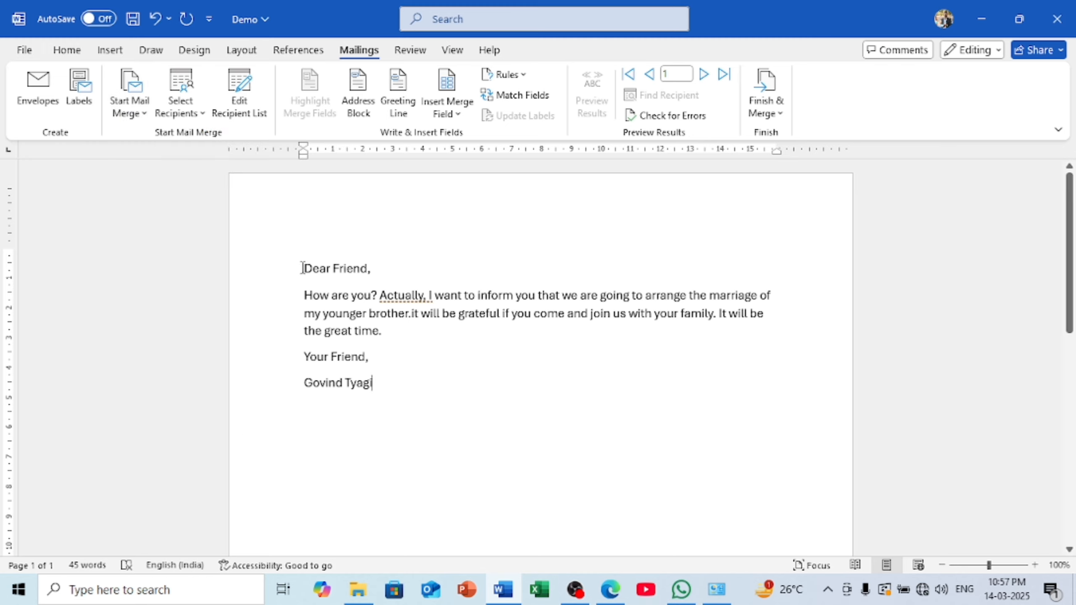
key("Return")
key("Return")
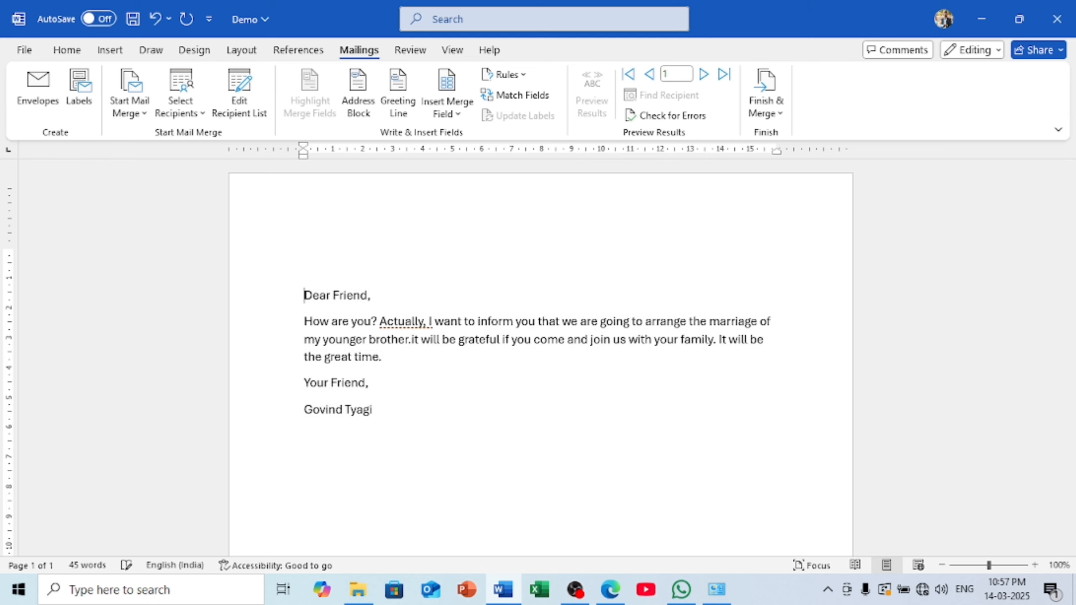
left_click(323, 256)
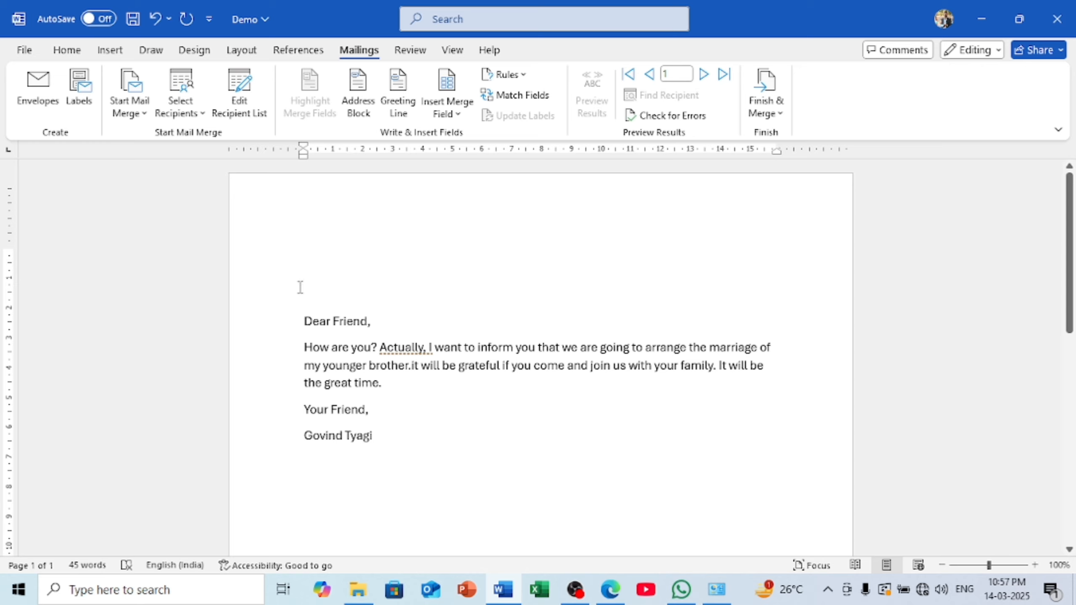
Insert «Title» «First_Name» «Last_Name» merge fields on the top line, space-separated
left_click(456, 113)
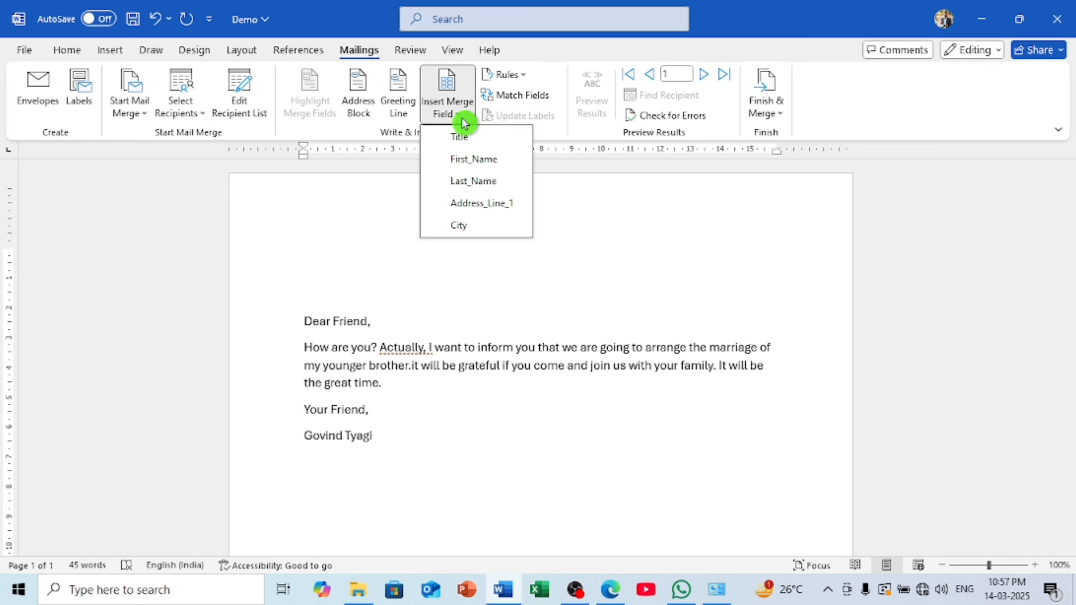
left_click(458, 147)
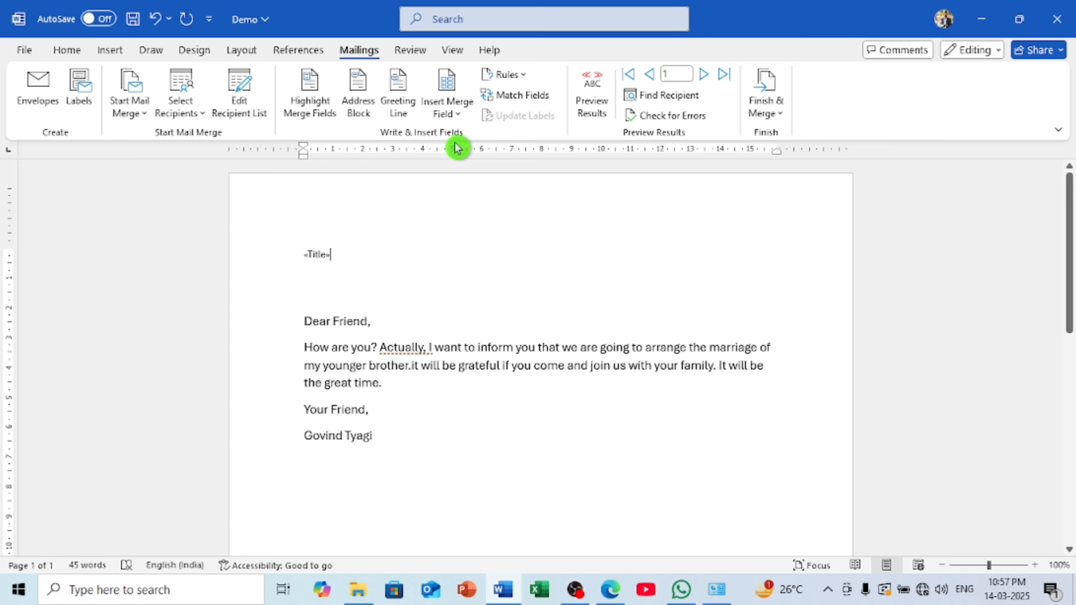
key("Tab")
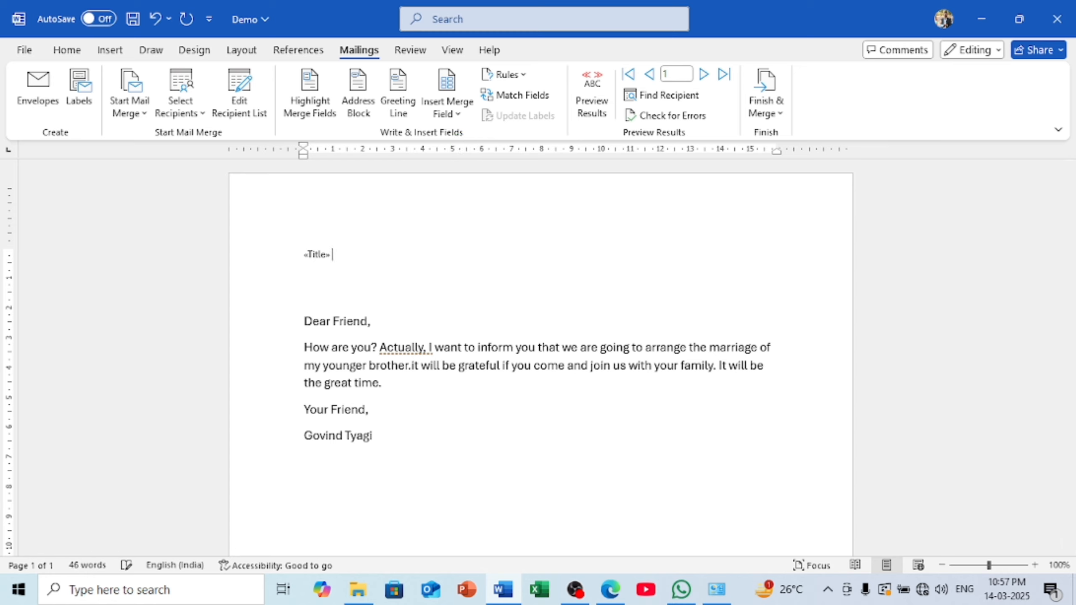
left_click(451, 111)
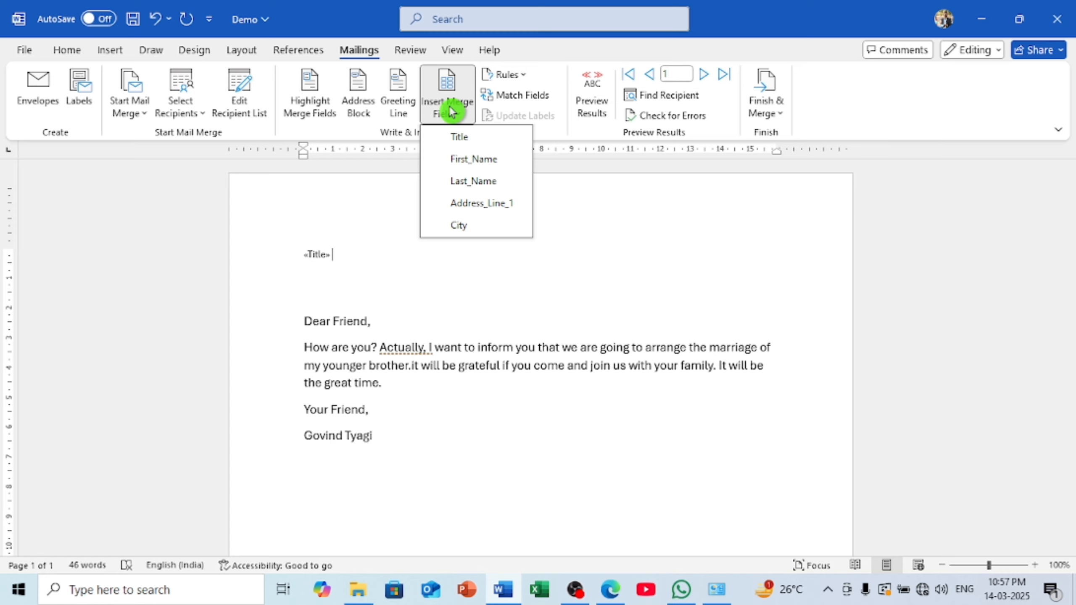
left_click(458, 163)
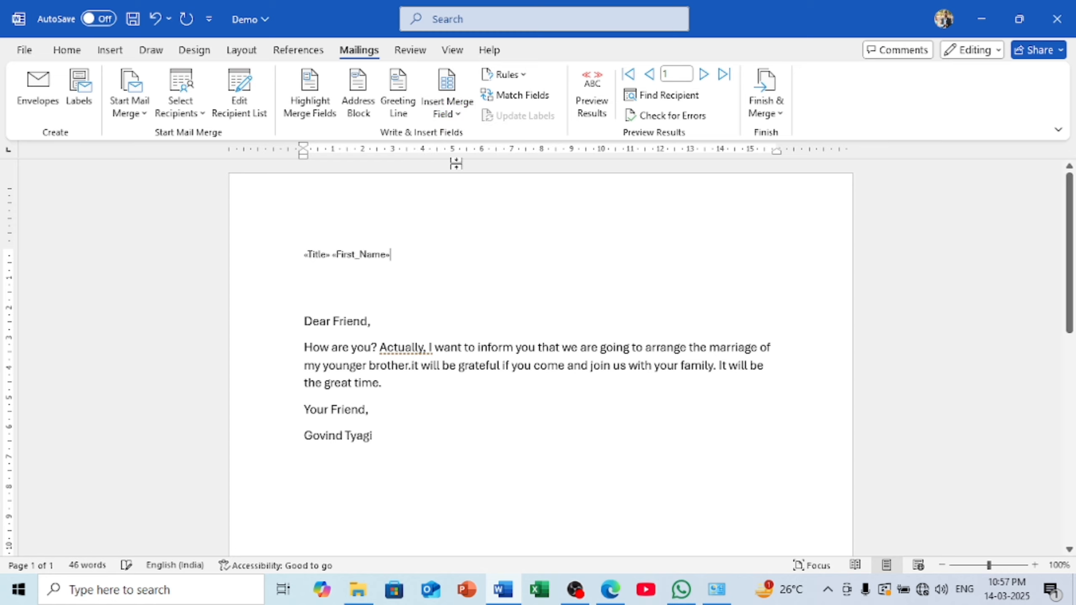
left_click(453, 113)
left_click(462, 188)
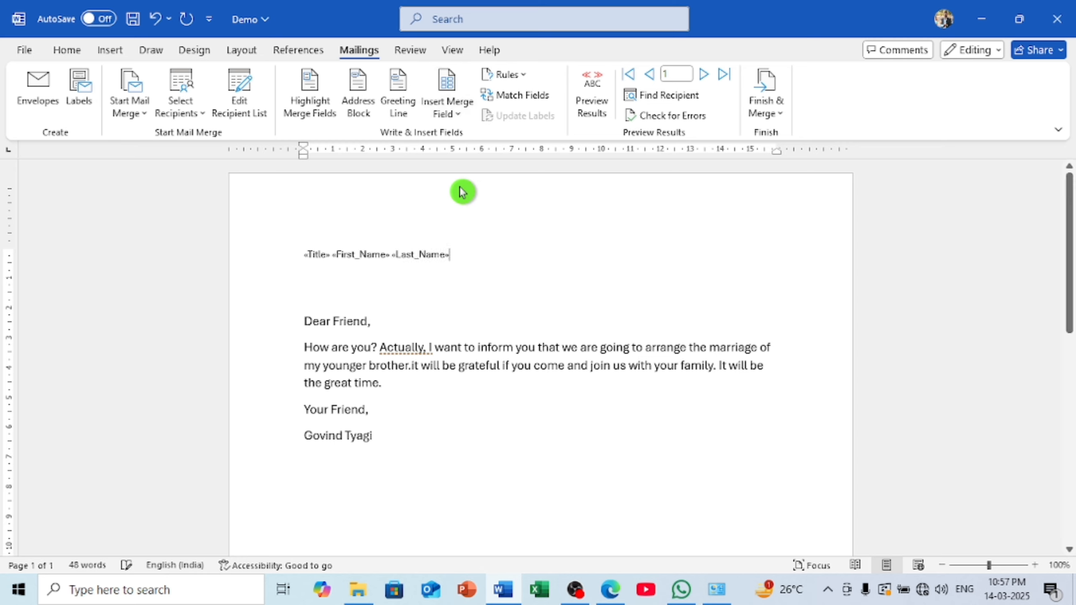
Insert «Address_Line_1» «City» merge fields on a new second line
key("Return")
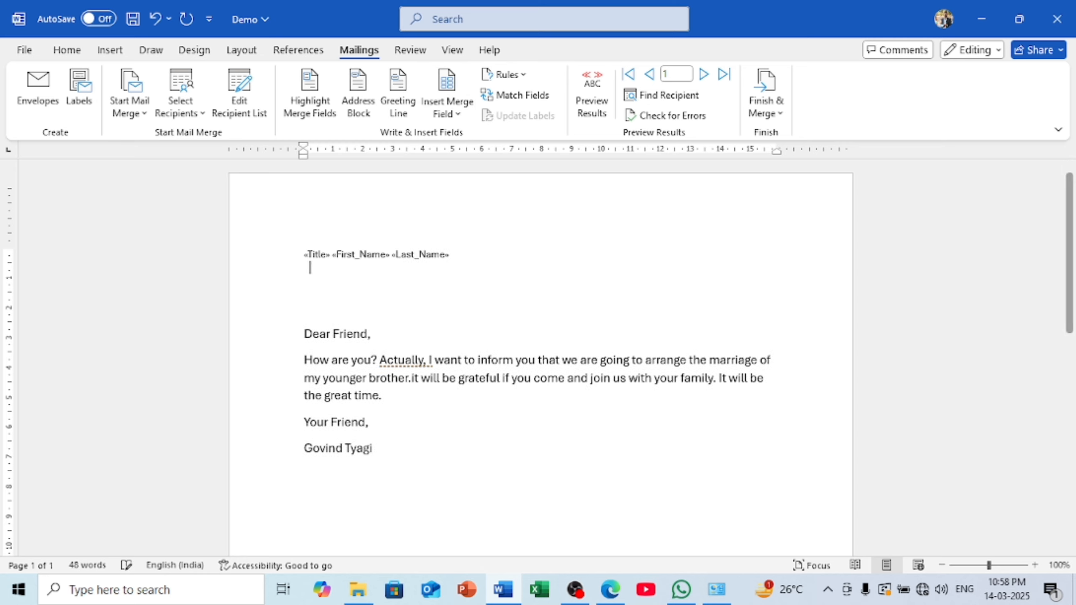
left_click(445, 115)
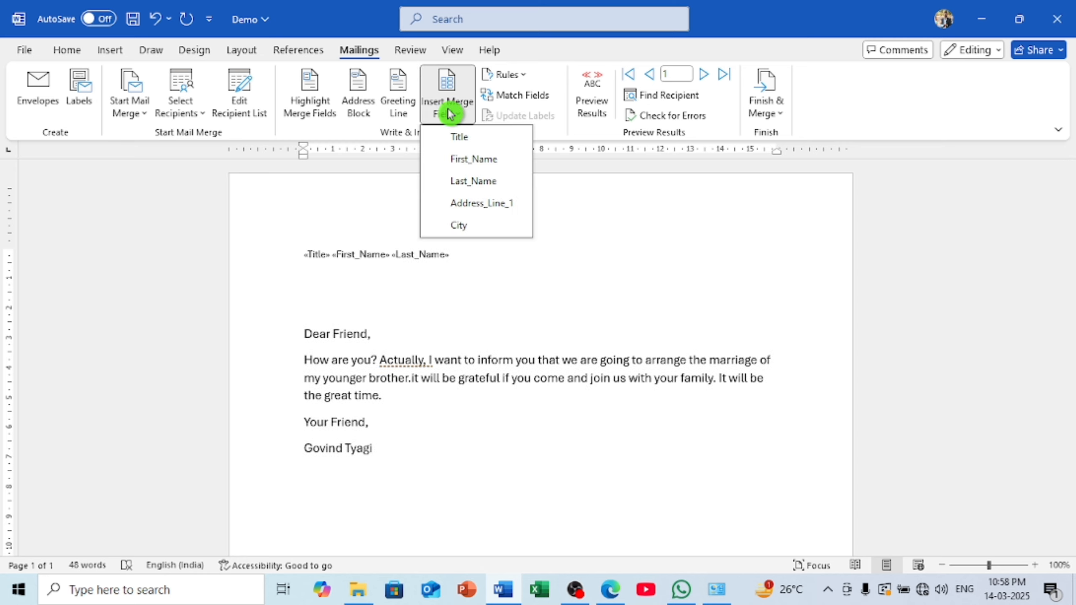
left_click(471, 209)
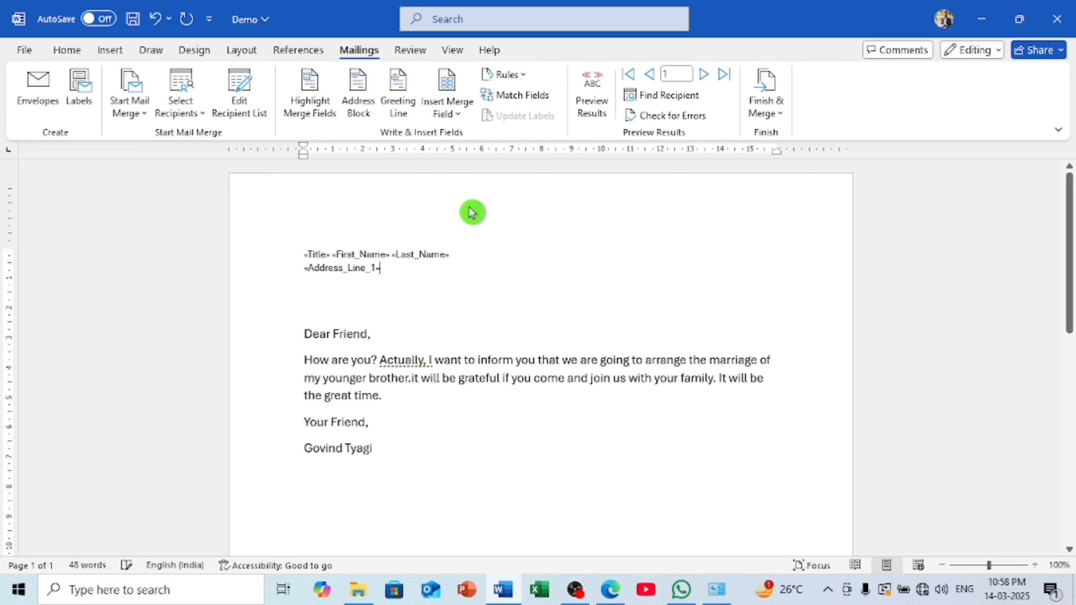
key("Tab")
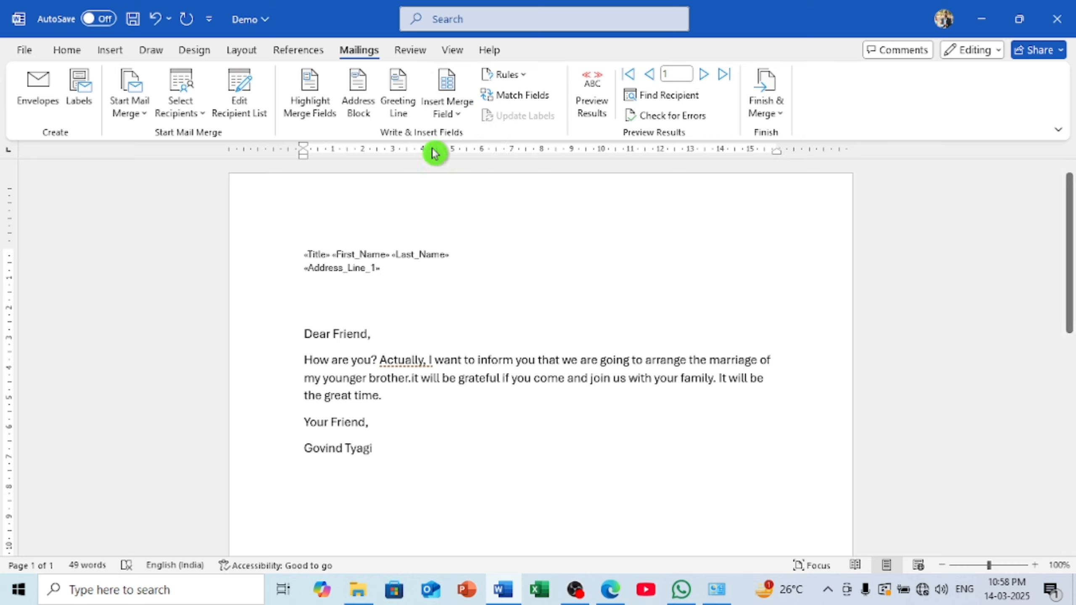
left_click(446, 111)
left_click(461, 229)
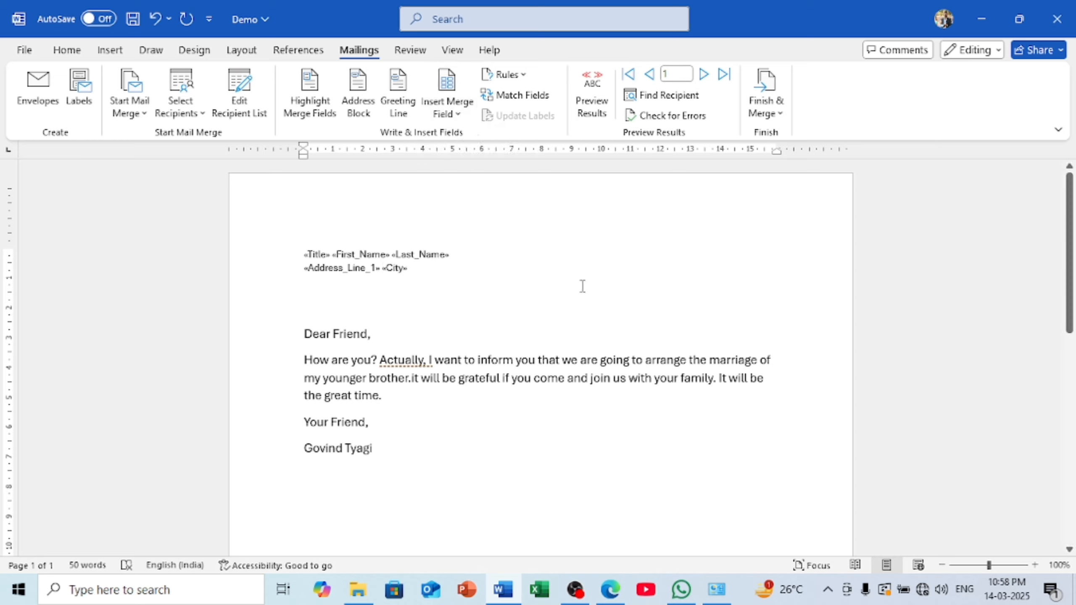
Step through the recipient records, then leave exactly one blank line before 'Dear Friend,'
left_click(705, 76)
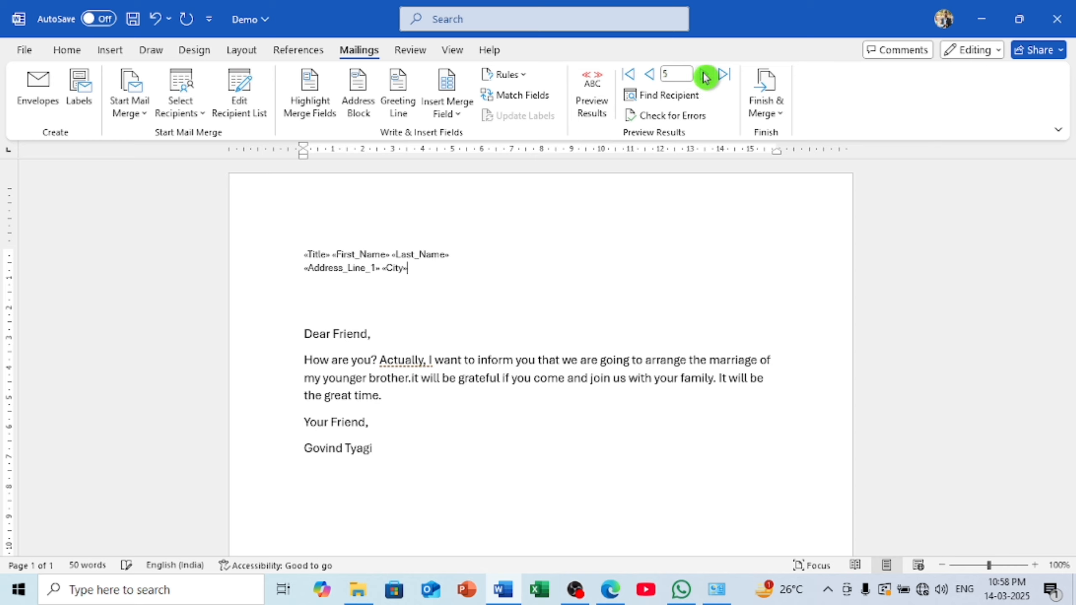
left_click(655, 76)
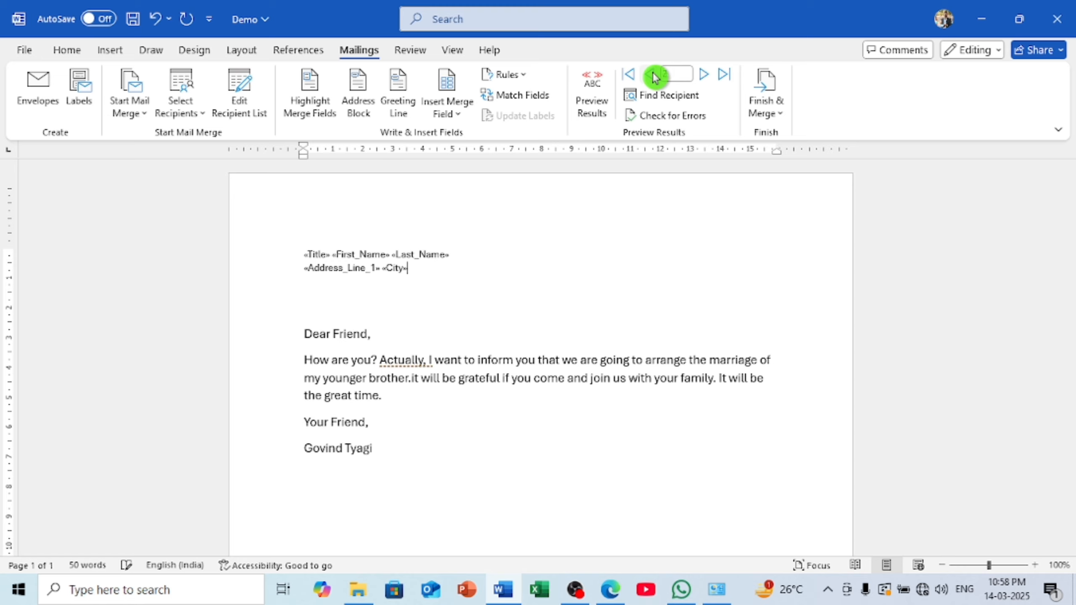
left_click(655, 76)
left_click(593, 89)
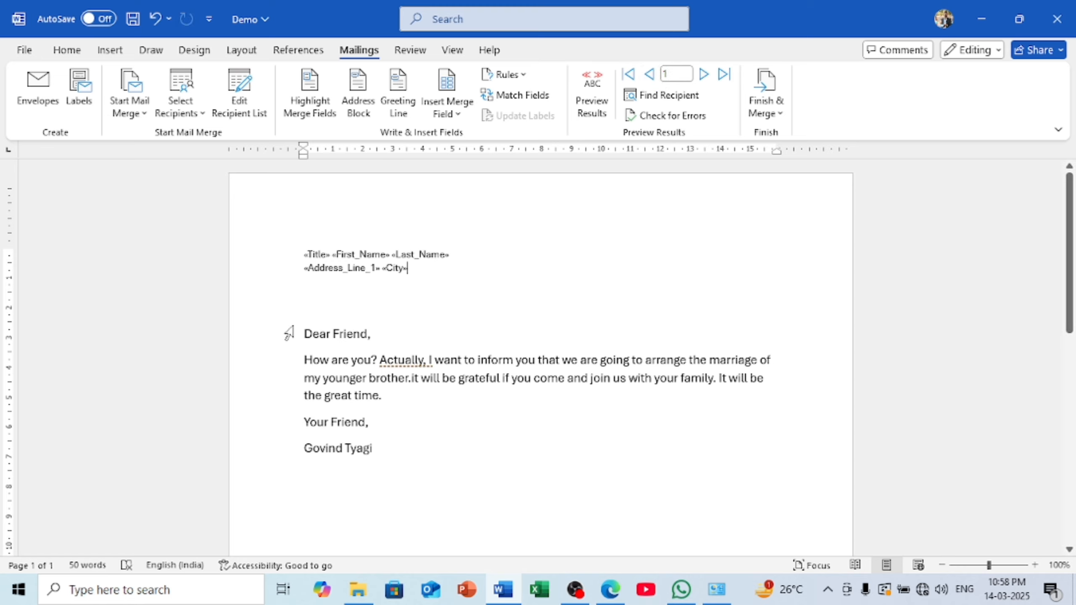
left_click(303, 334)
key("BackSpace")
key("BackSpace")
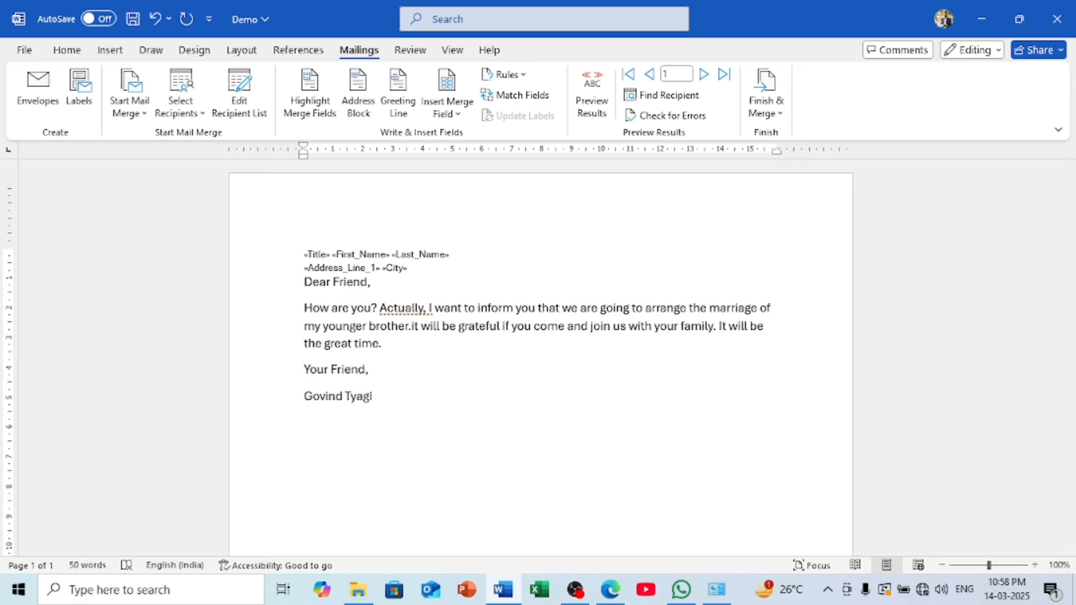
key("Return")
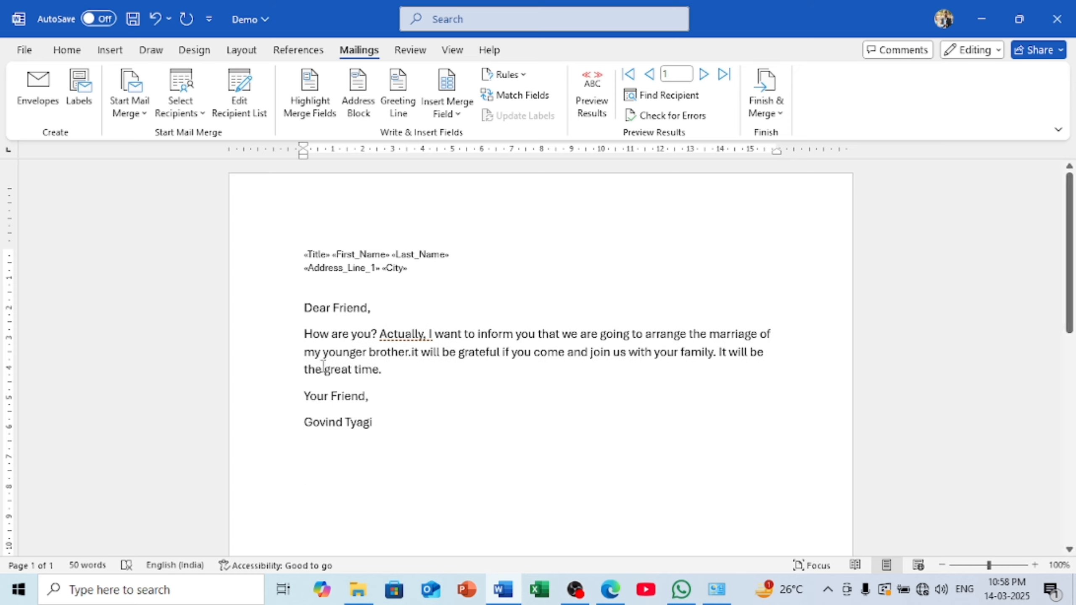
Preview the letter with real data for recipients one through four
left_click(594, 106)
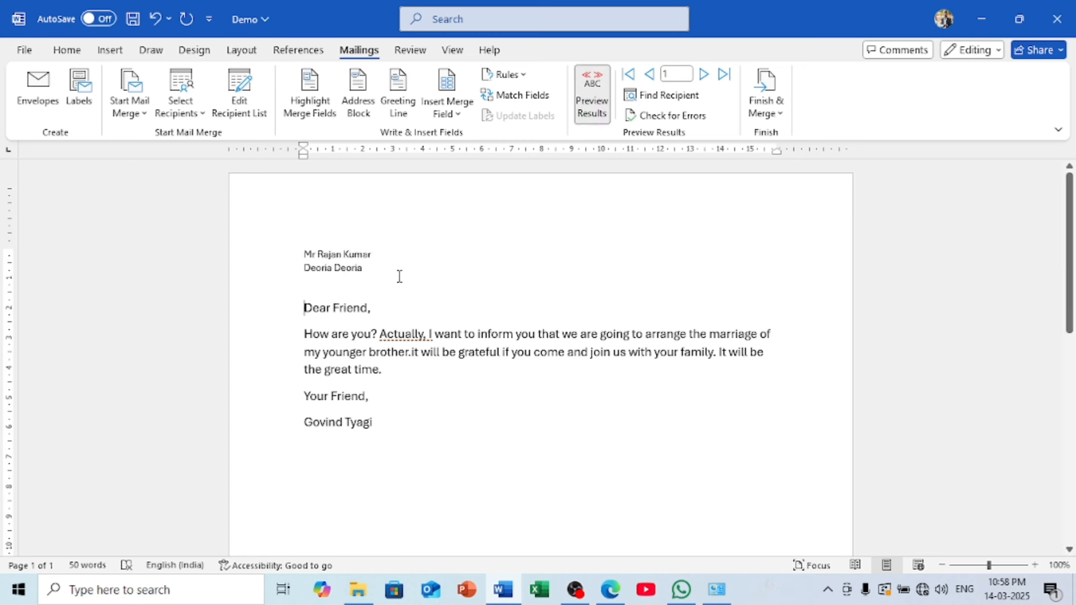
left_click(704, 76)
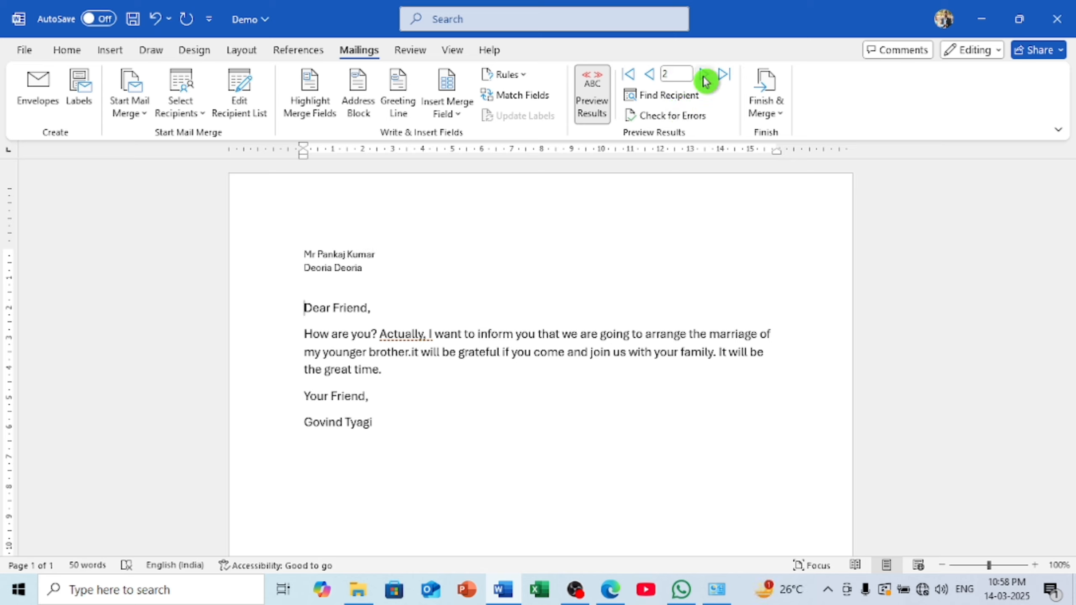
left_click(705, 81)
left_click(705, 81)
Enlarge the letter text from the address through 'Your Friend,' by two Grow Font steps
left_click(482, 245)
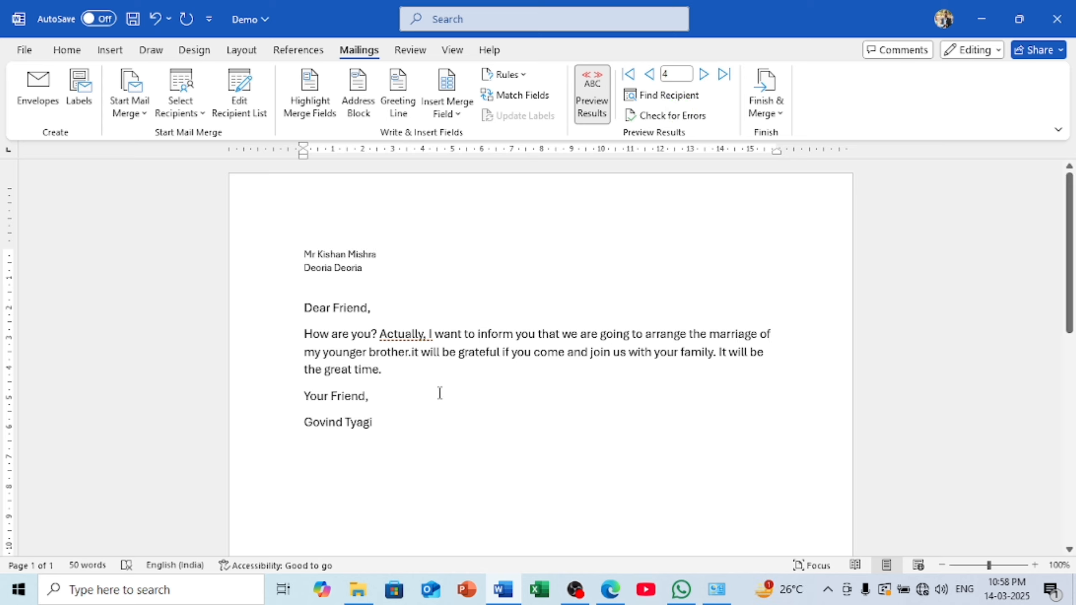
left_click_drag(413, 413, 292, 247)
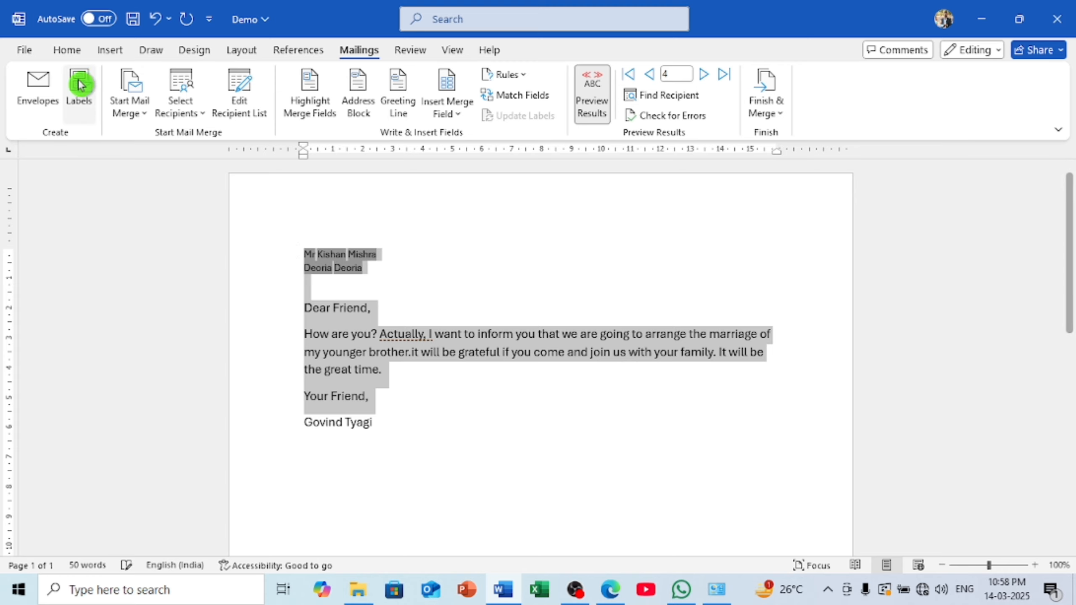
left_click(80, 50)
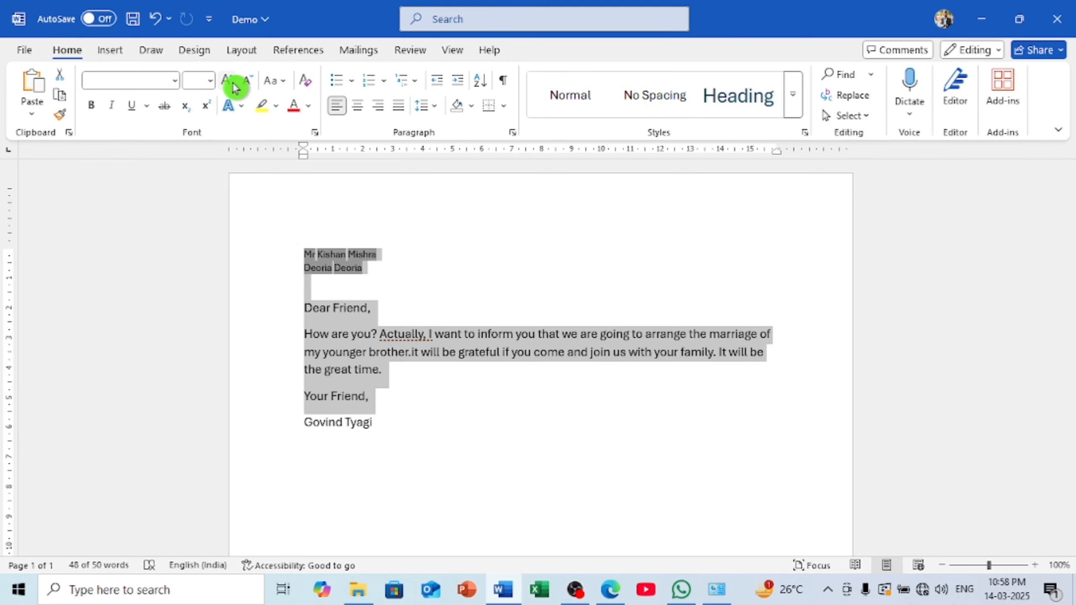
left_click(231, 83)
left_click(230, 83)
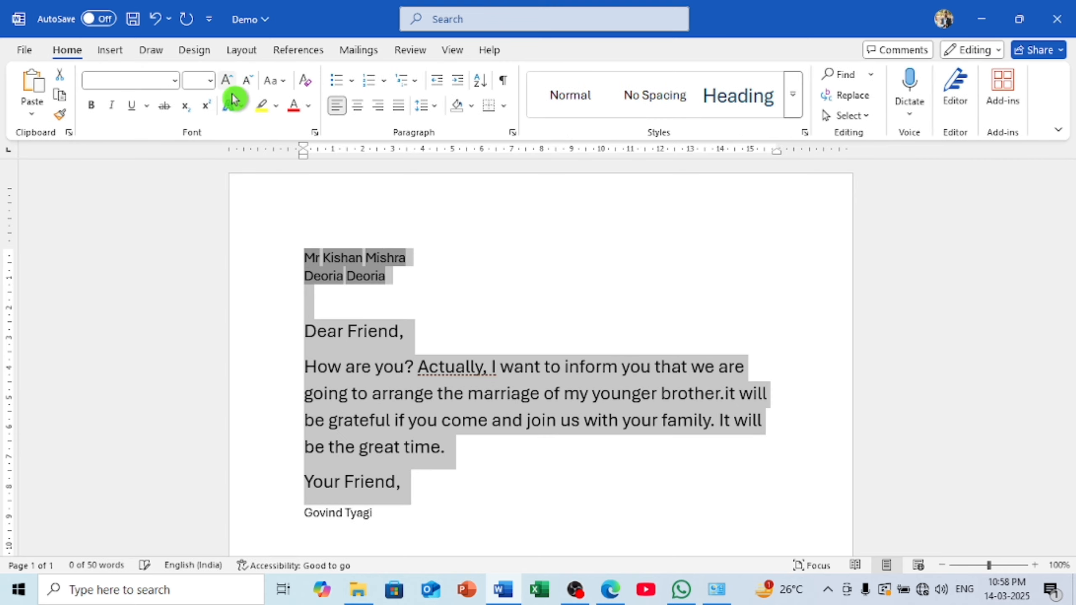
left_click(499, 471)
Browse the previewed letters across the recipients and return to the first
left_click(360, 51)
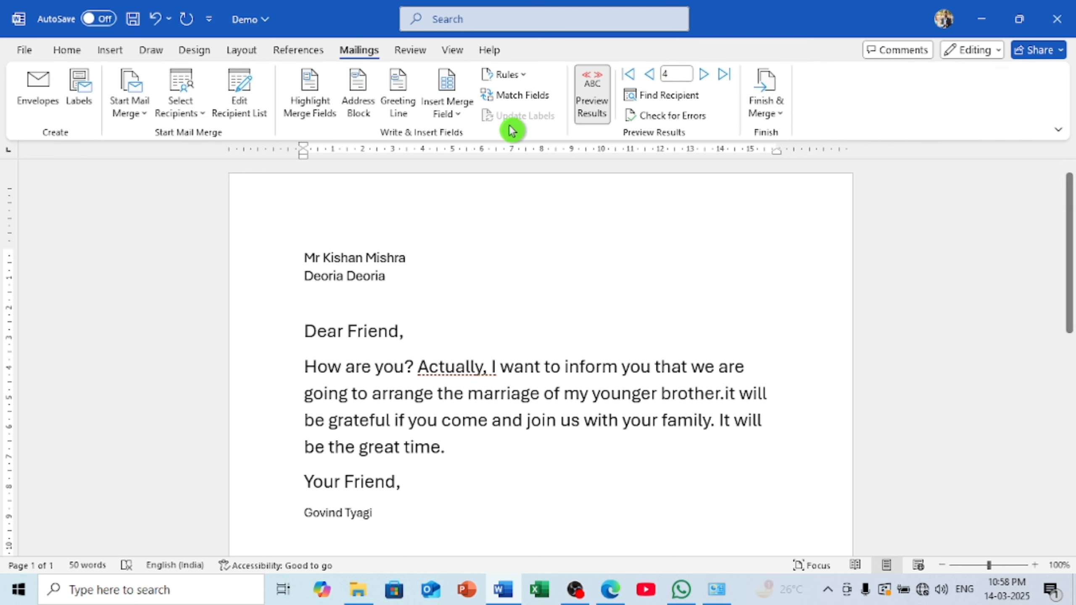
left_click(705, 76)
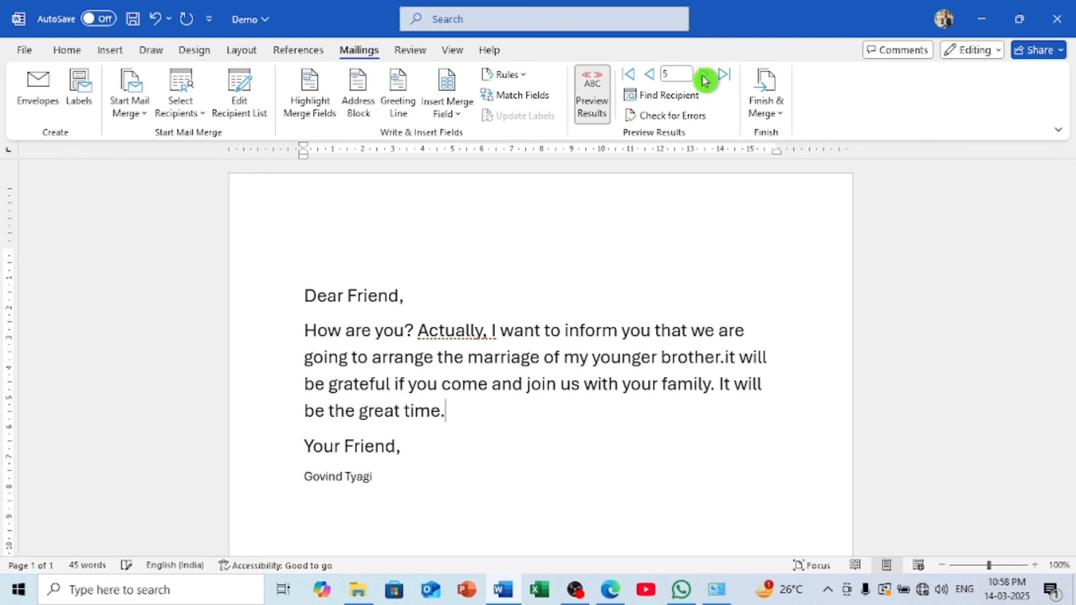
left_click(649, 76)
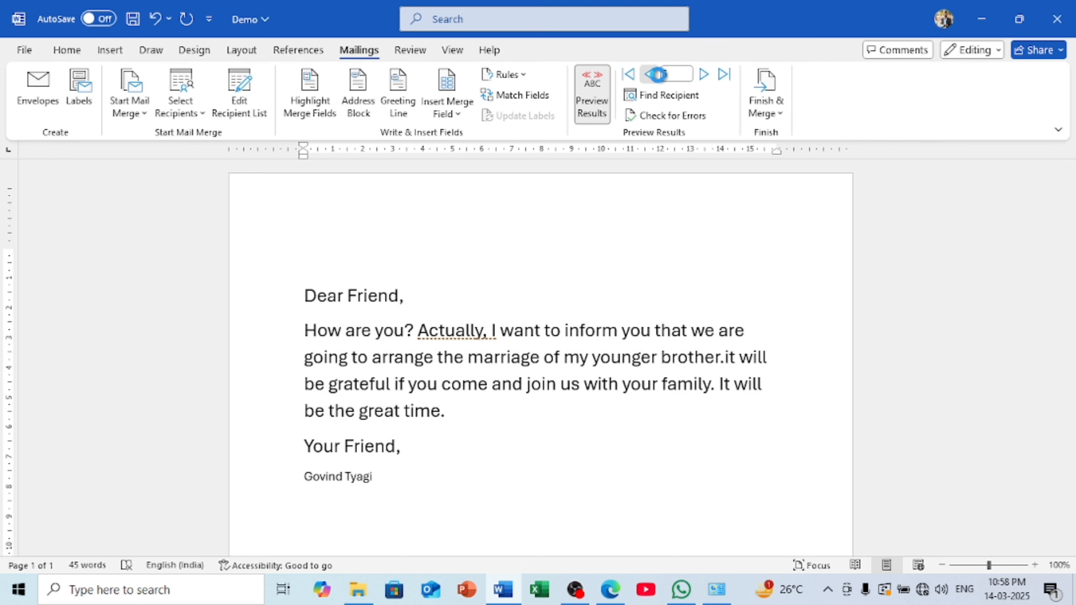
left_click(648, 78)
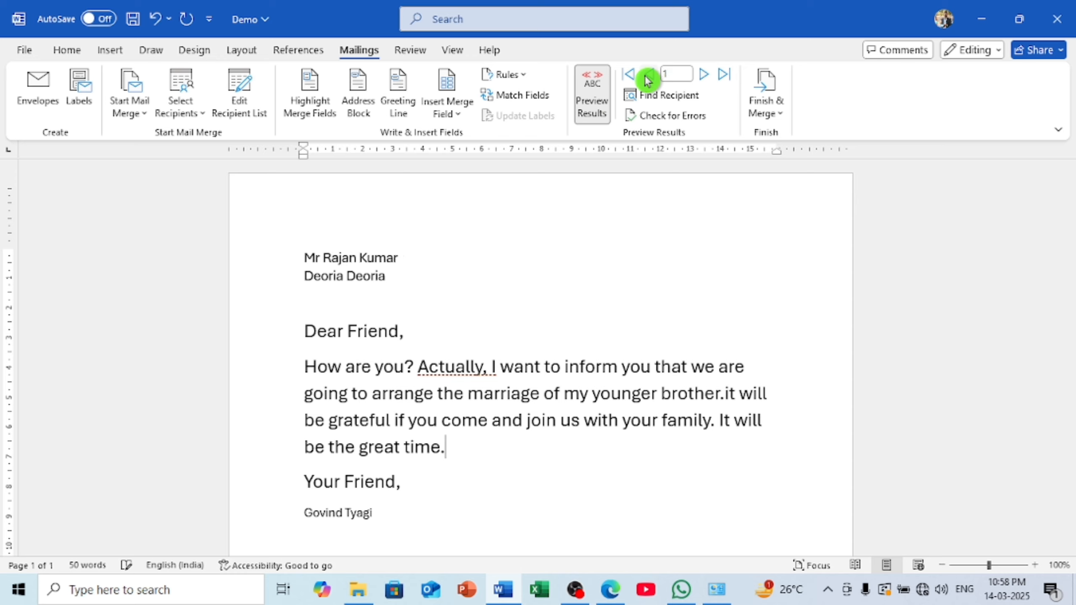
left_click(715, 86)
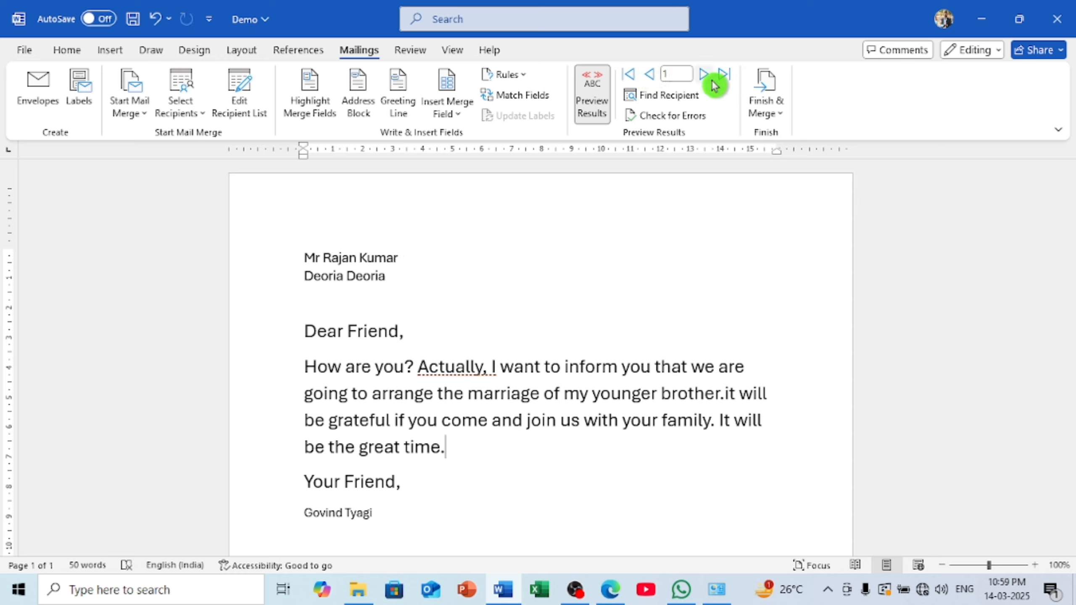
left_click(711, 85)
left_click(711, 85)
left_click(710, 84)
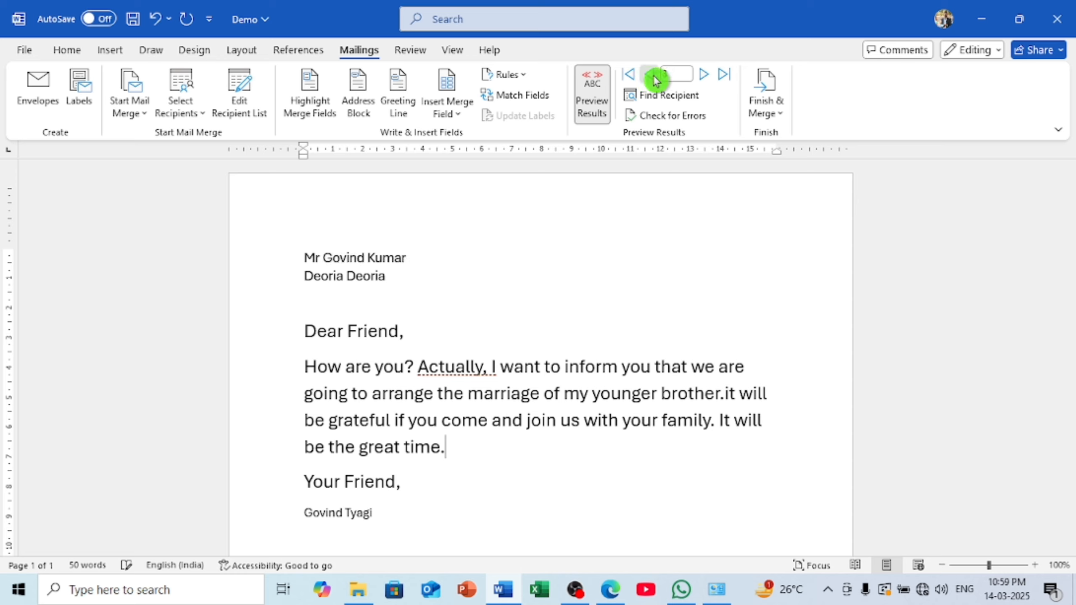
left_click(655, 81)
left_click(655, 80)
Toggle Preview Results off to show raw merge fields, then back on
left_click(603, 80)
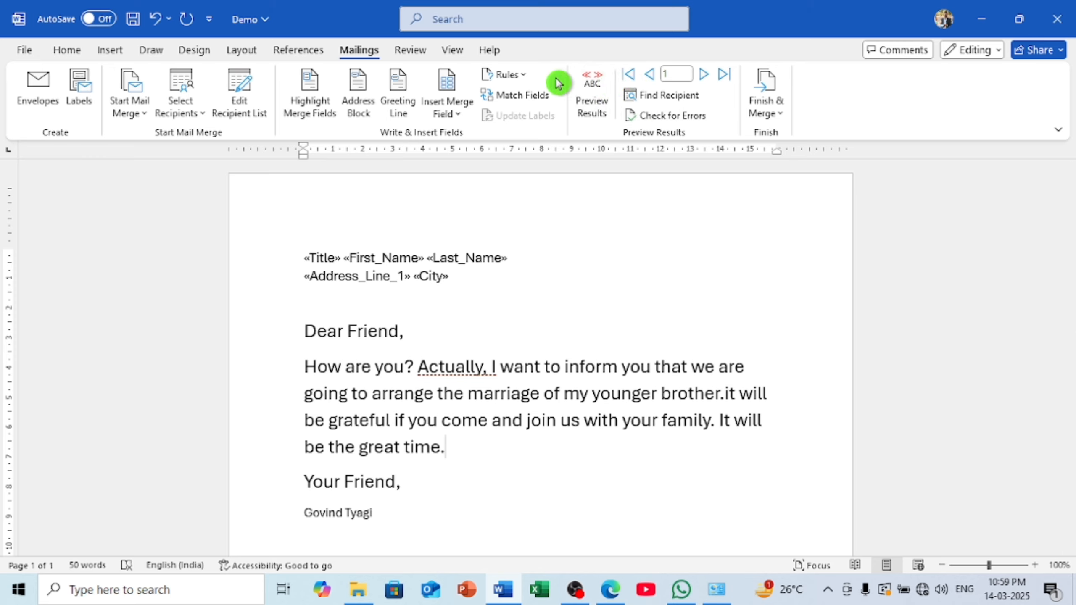
left_click(590, 84)
scroll(420, 343, "down", 3)
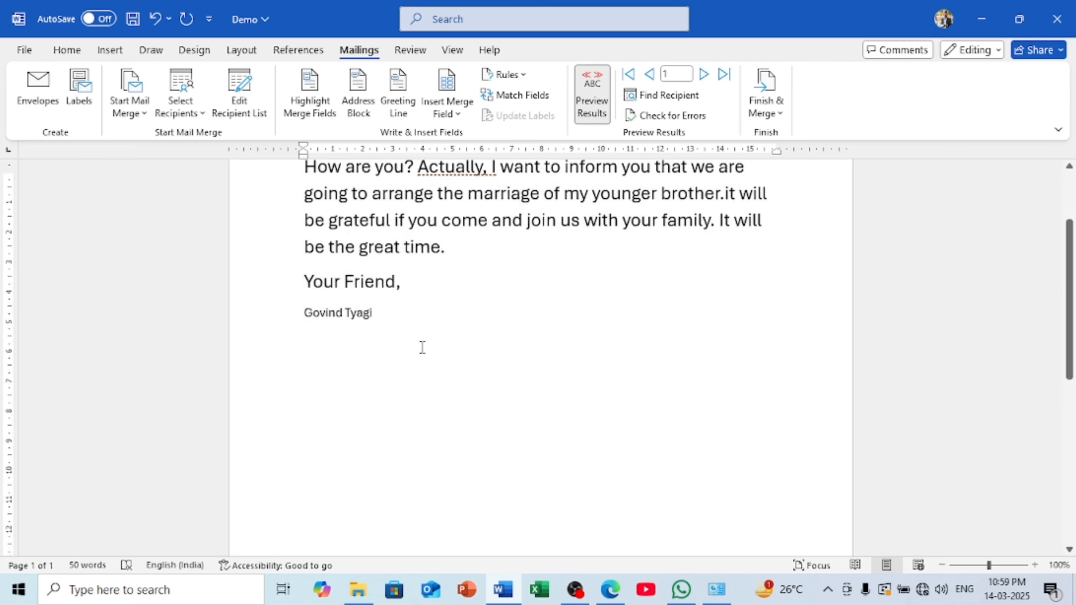
scroll(421, 345, "up", 3)
scroll(422, 346, "down", 10)
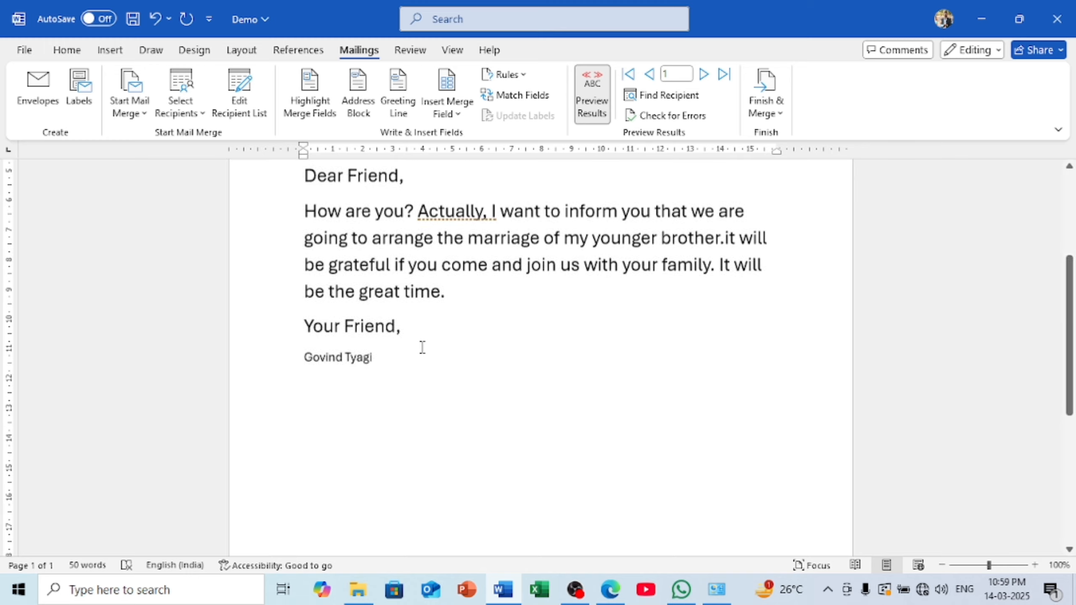
scroll(393, 459, "up", 10)
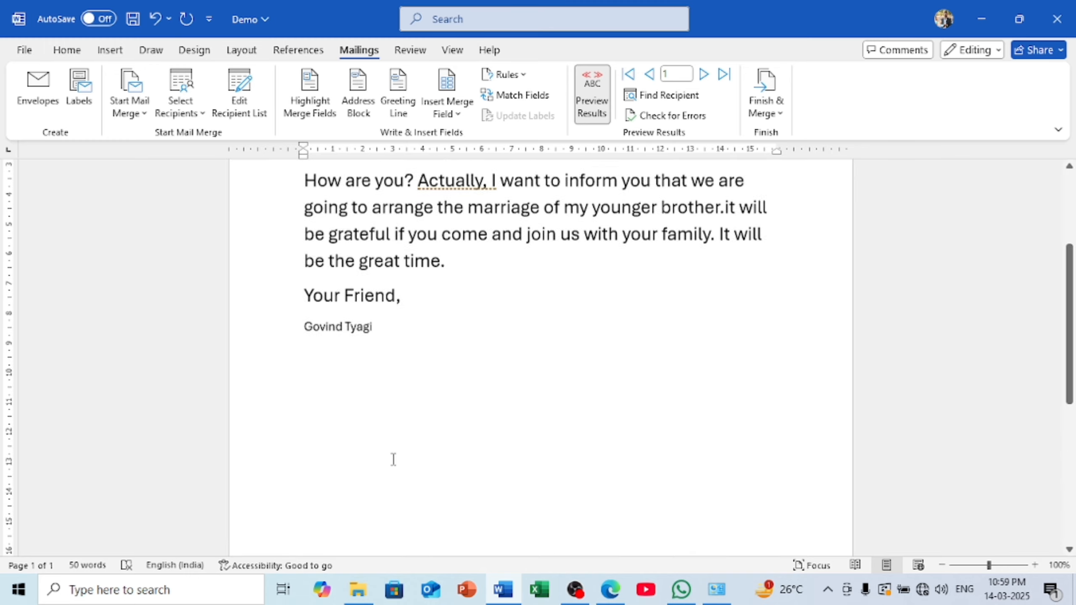
Check the second and fourth recipients' letters, including the signature line
left_click(702, 81)
left_click(701, 80)
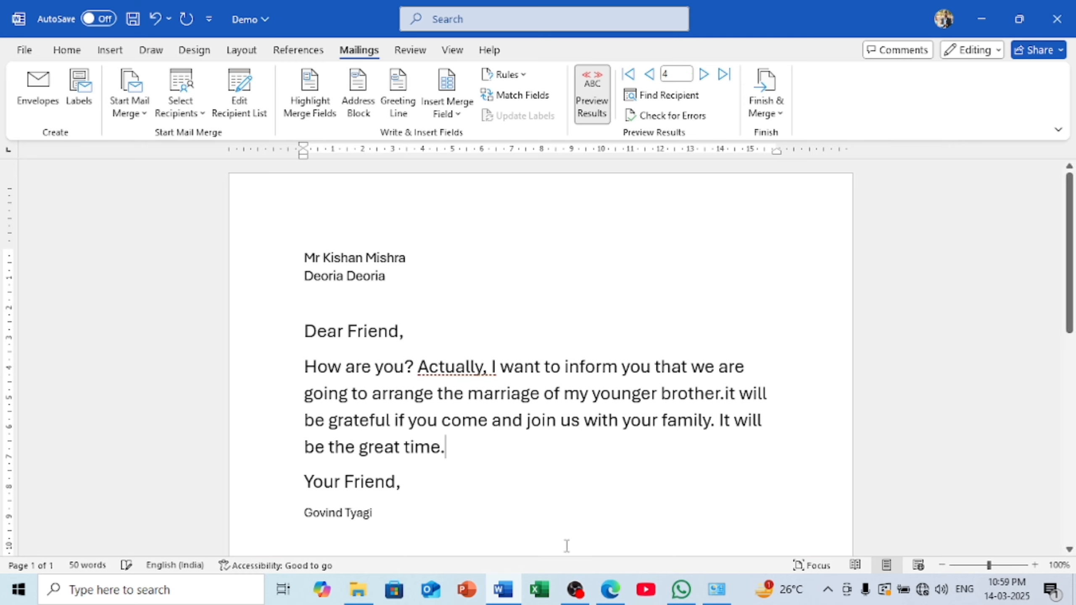
scroll(392, 424, "down", 3)
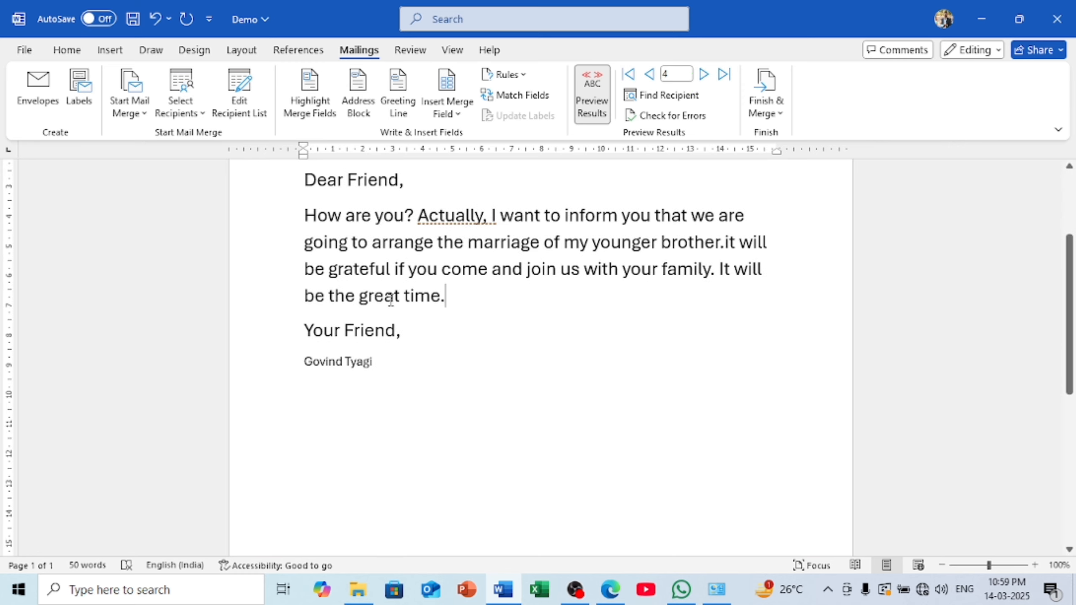
left_click_drag(388, 369, 296, 365)
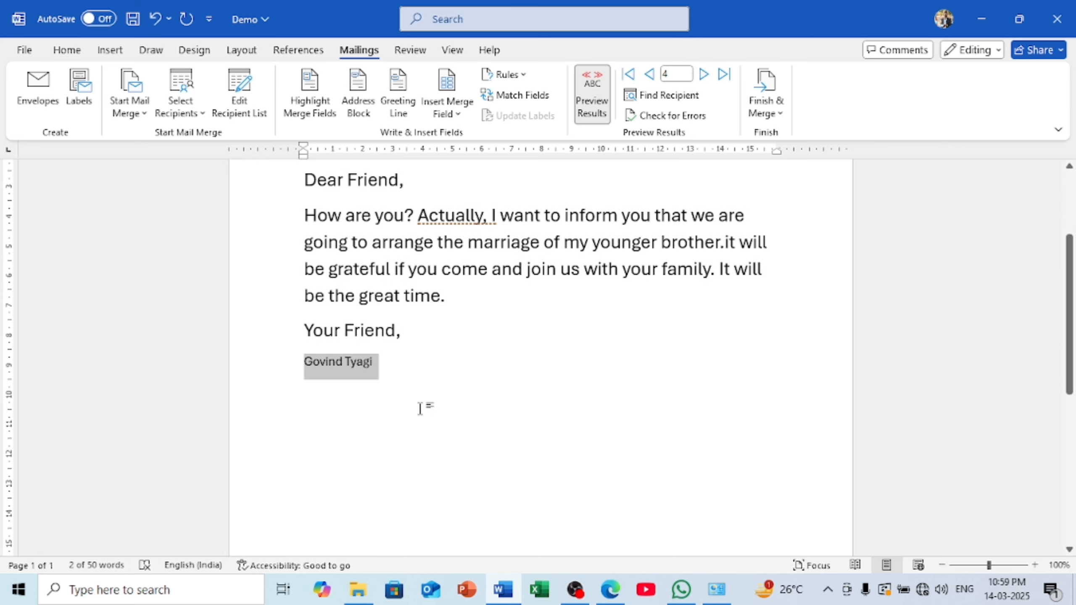
left_click(432, 376)
scroll(433, 380, "up", 3)
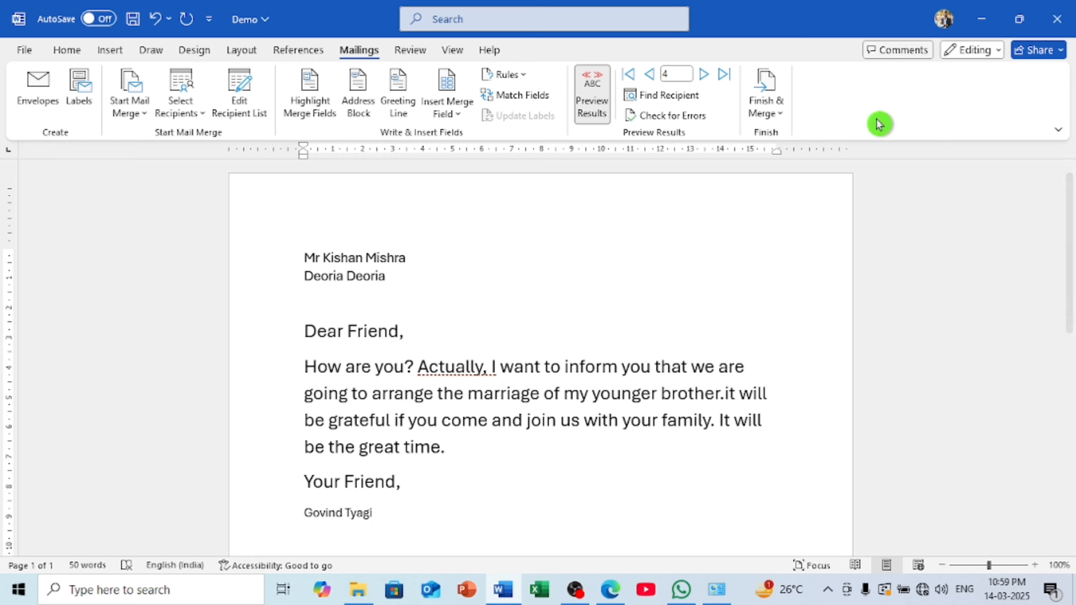
left_click(654, 76)
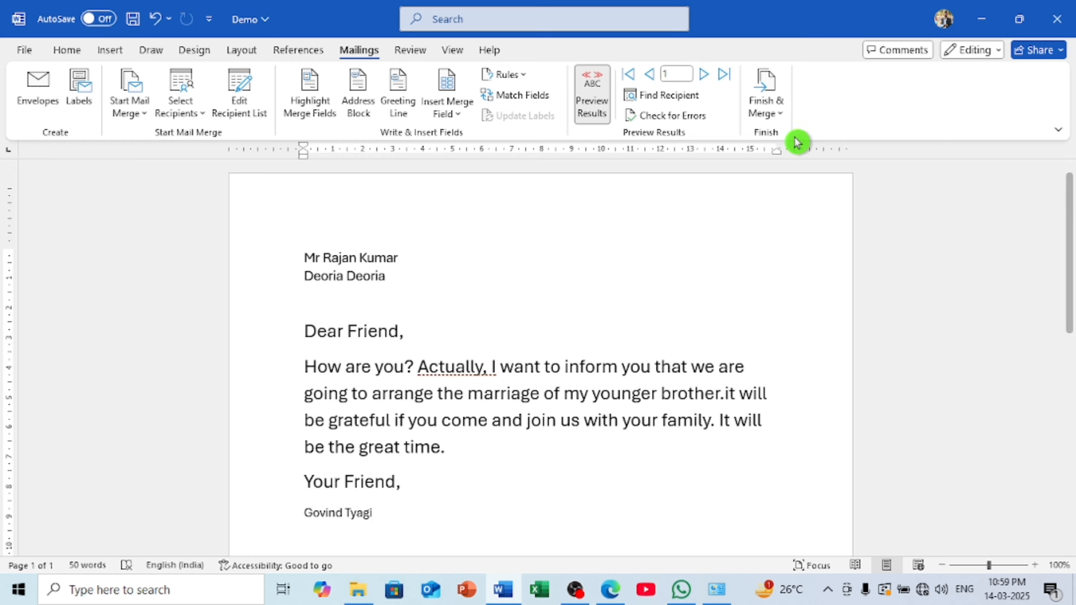
left_click(766, 104)
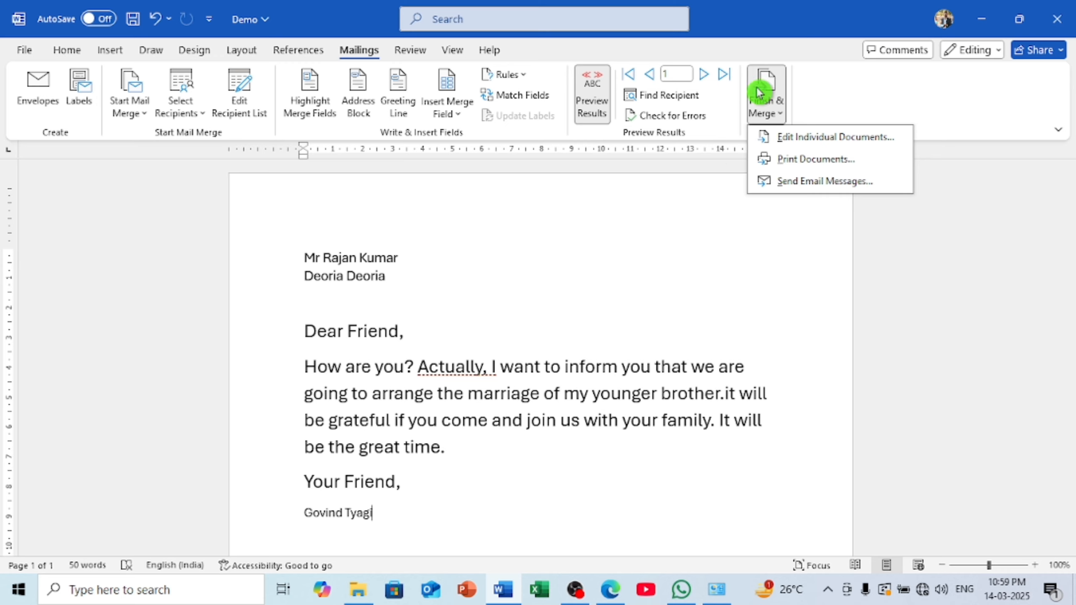
Merge all records with Edit Individual Documents into a new five-page document
left_click(731, 246)
left_click(767, 71)
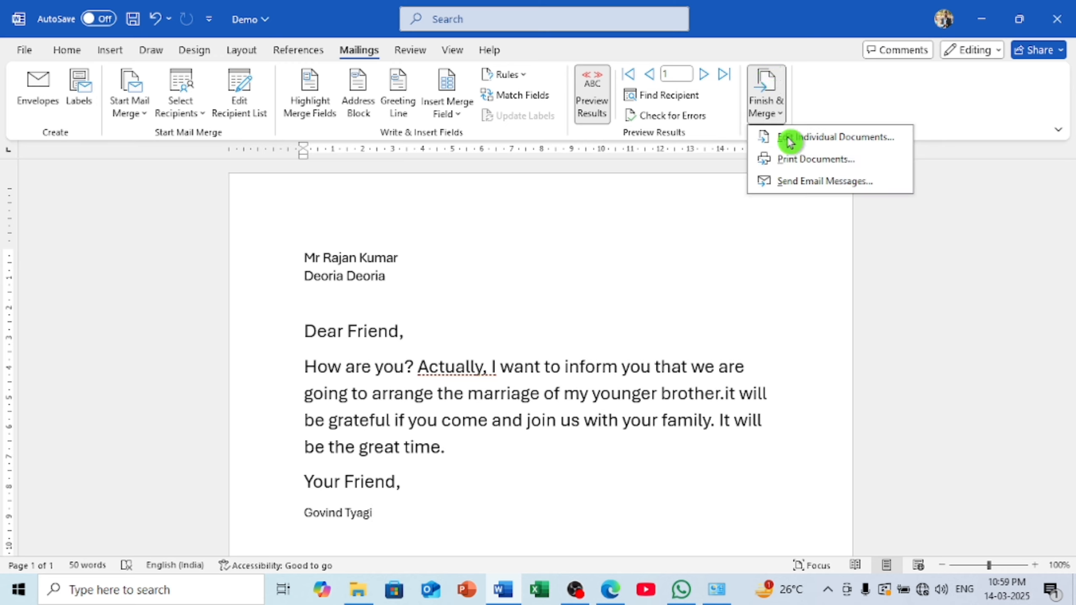
left_click(886, 146)
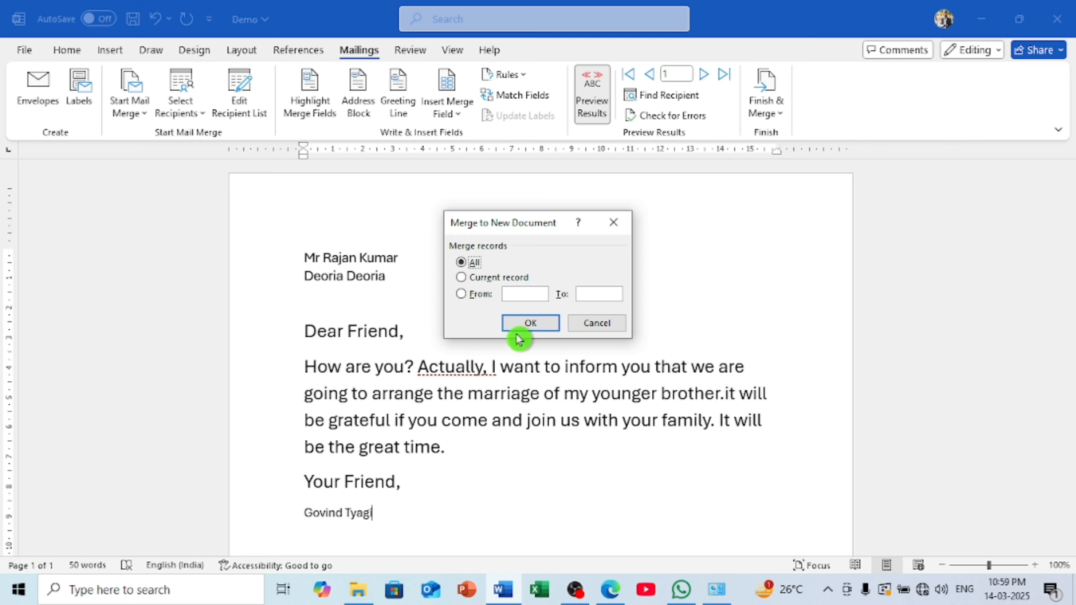
left_click(542, 325)
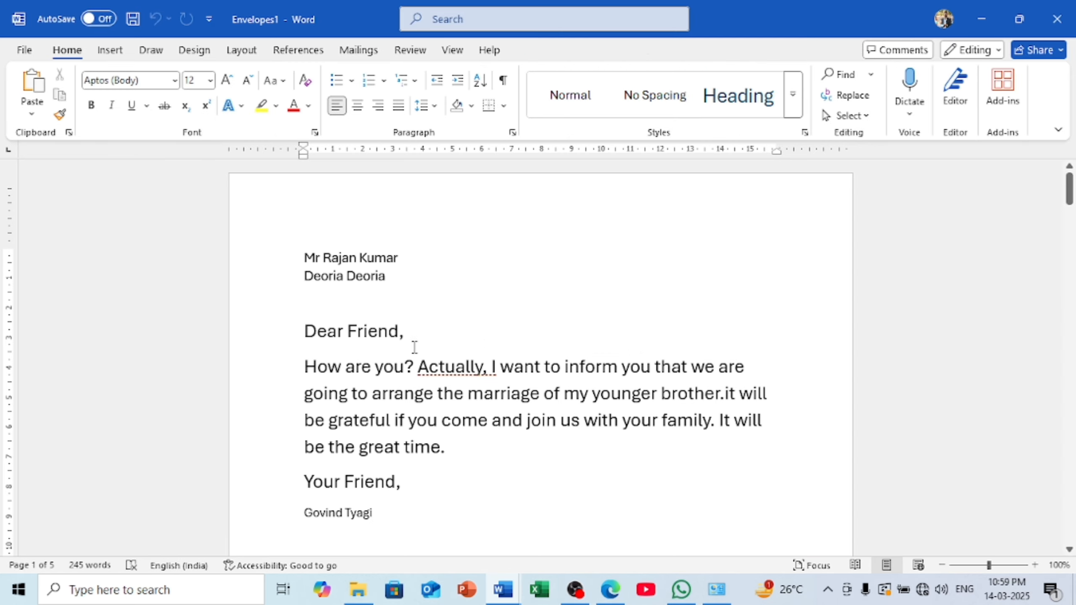
Check the five merged letters in Envelopes1, each addressed to a different recipient, then bring up the Mailings ribbon
scroll(414, 347, "down", 12)
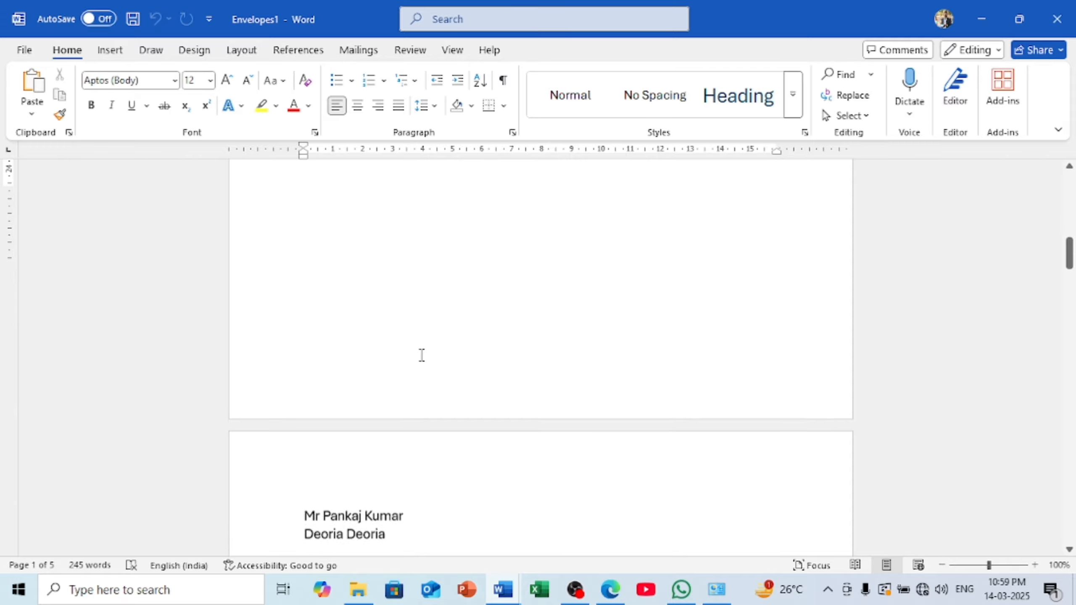
scroll(421, 355, "down", 7)
scroll(424, 350, "up", 1)
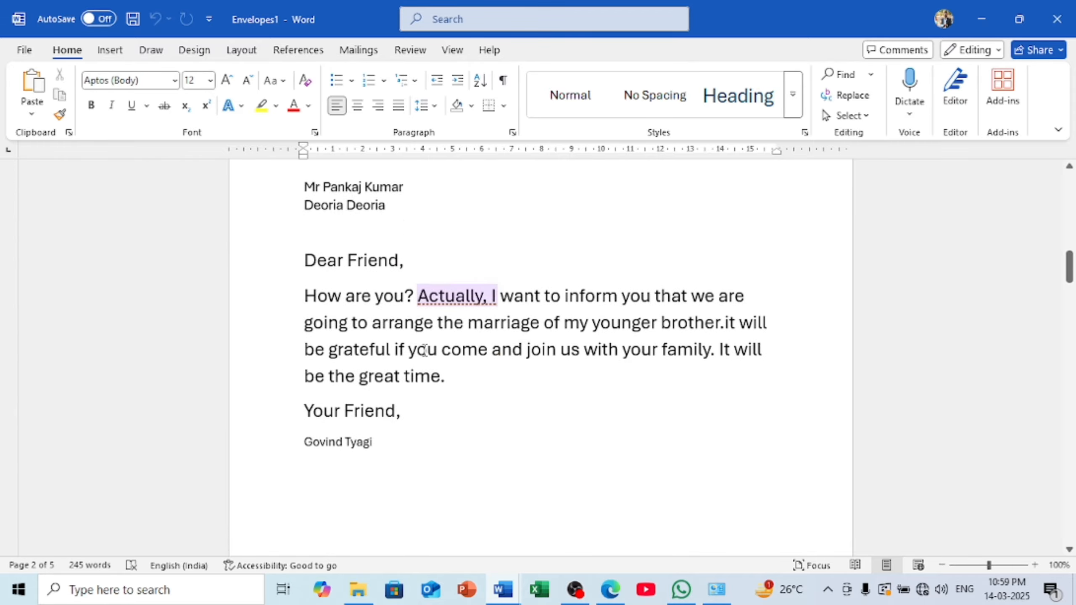
scroll(396, 308, "up", 2)
scroll(434, 330, "down", 8)
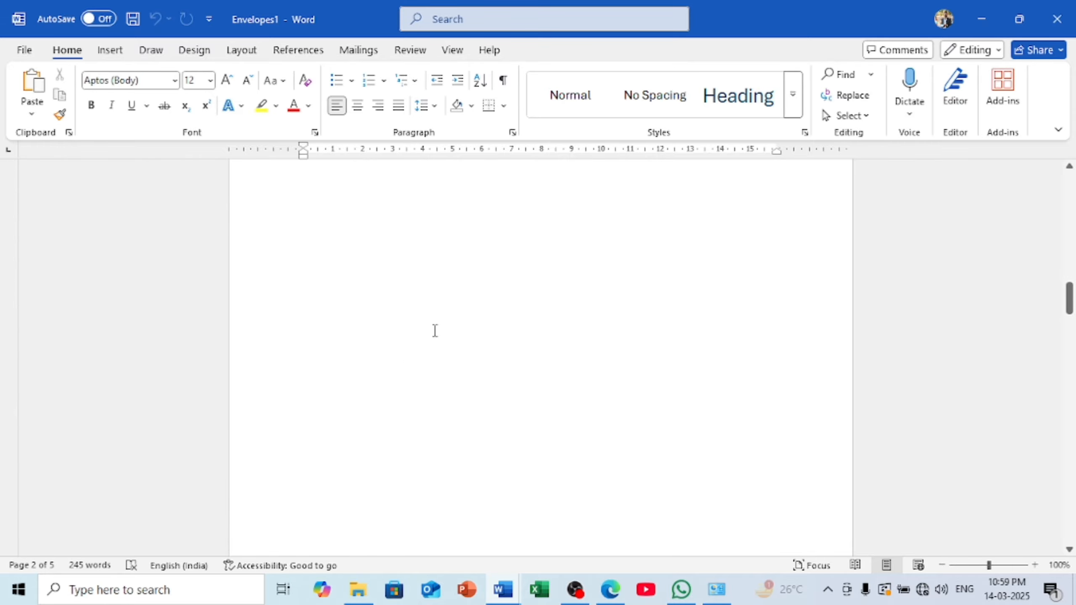
scroll(434, 330, "down", 15)
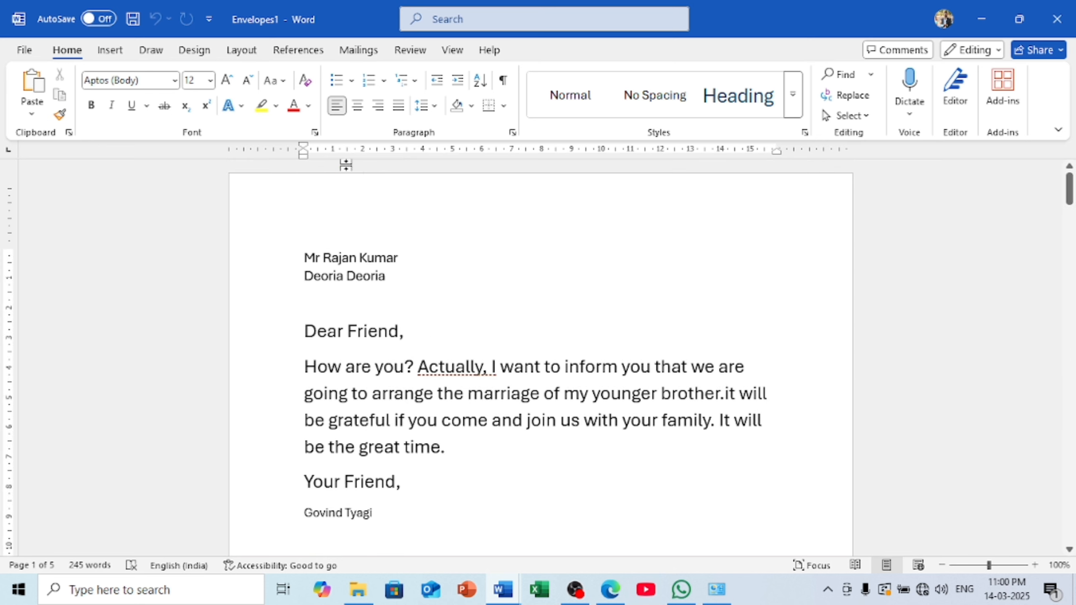
left_click(377, 50)
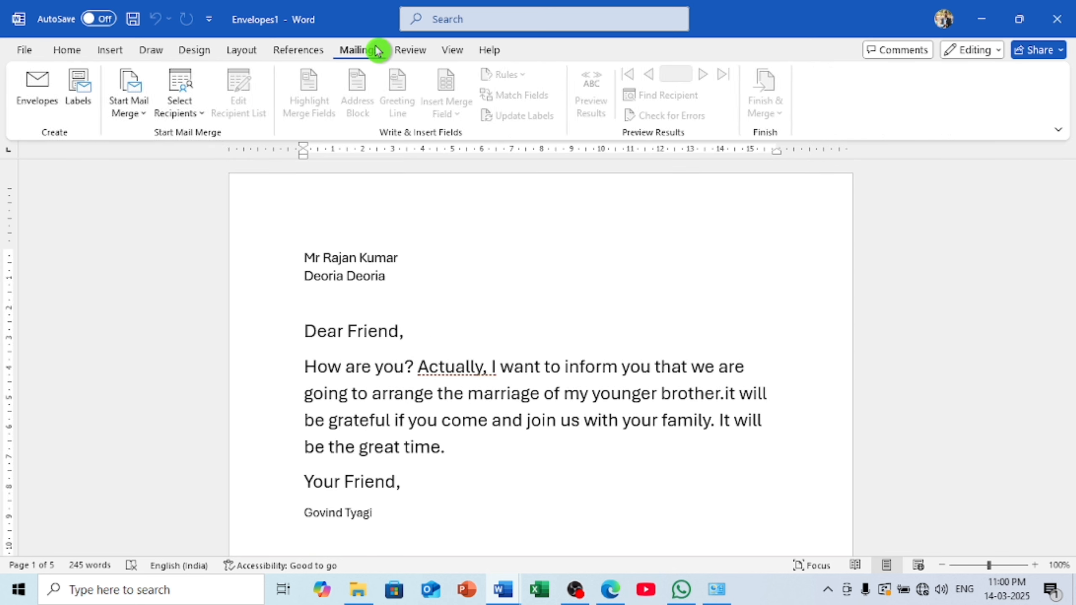